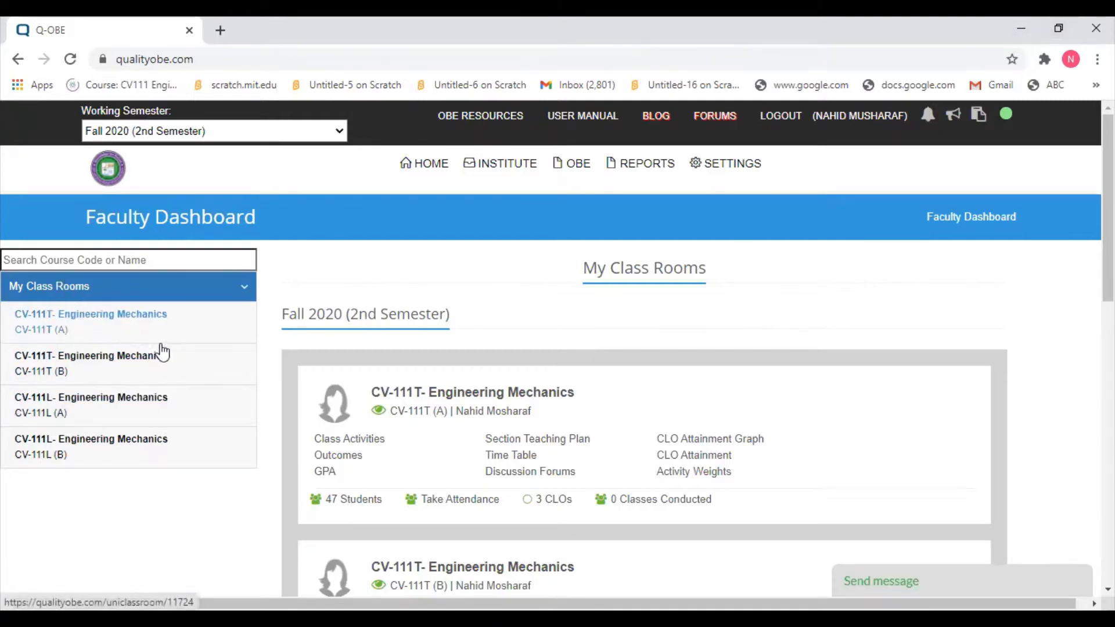
- Open the class activities of class room CV-111T (A) and start a new class activity
click(108, 332)
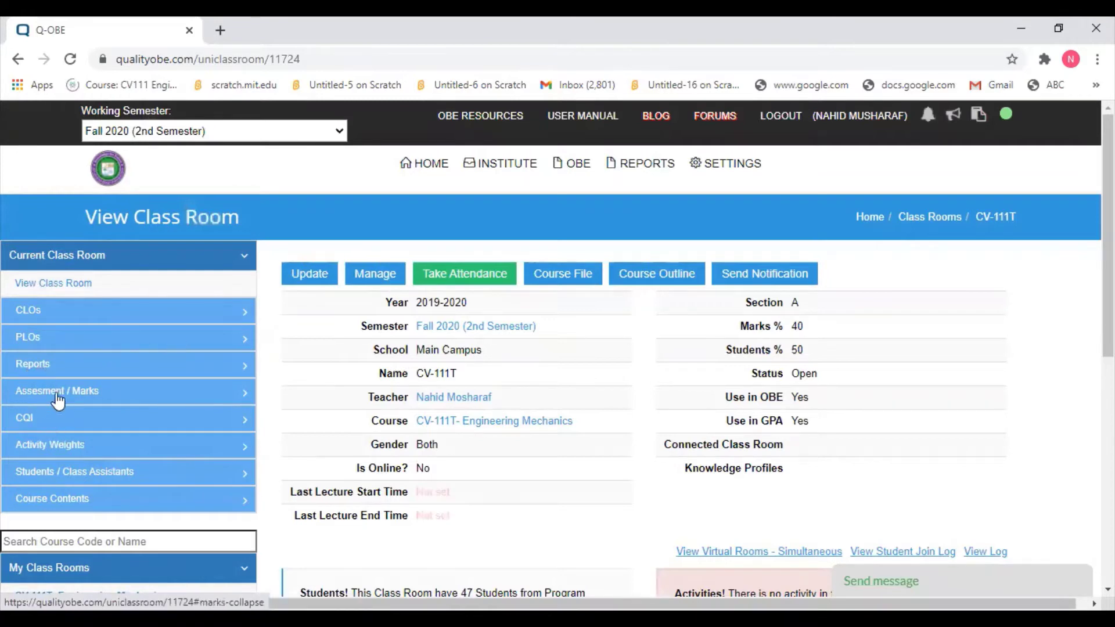
click(57, 397)
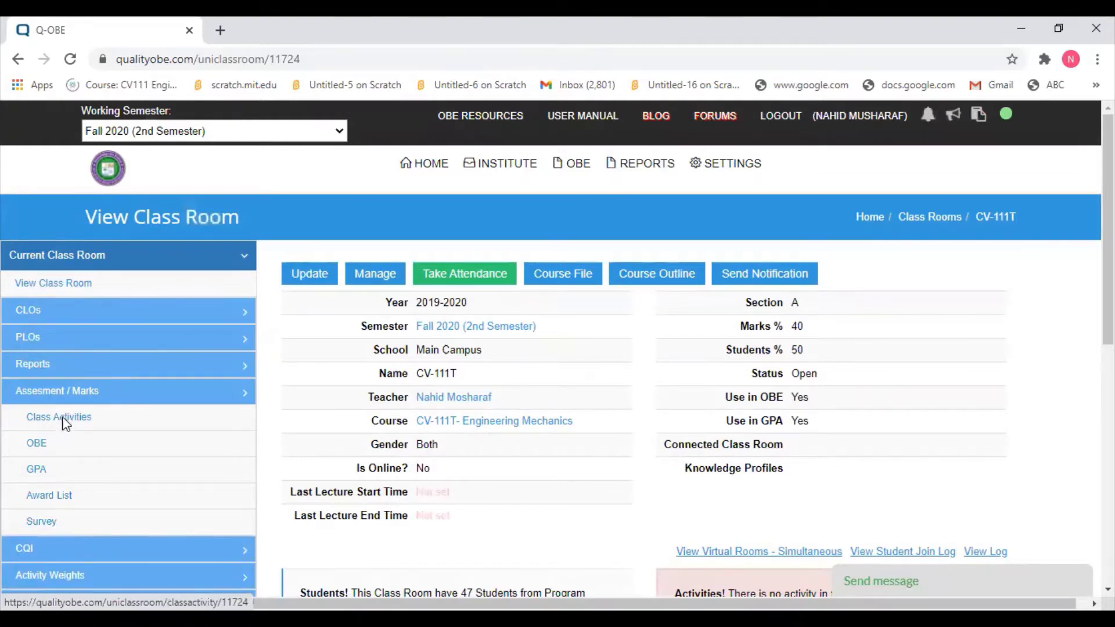
click(61, 423)
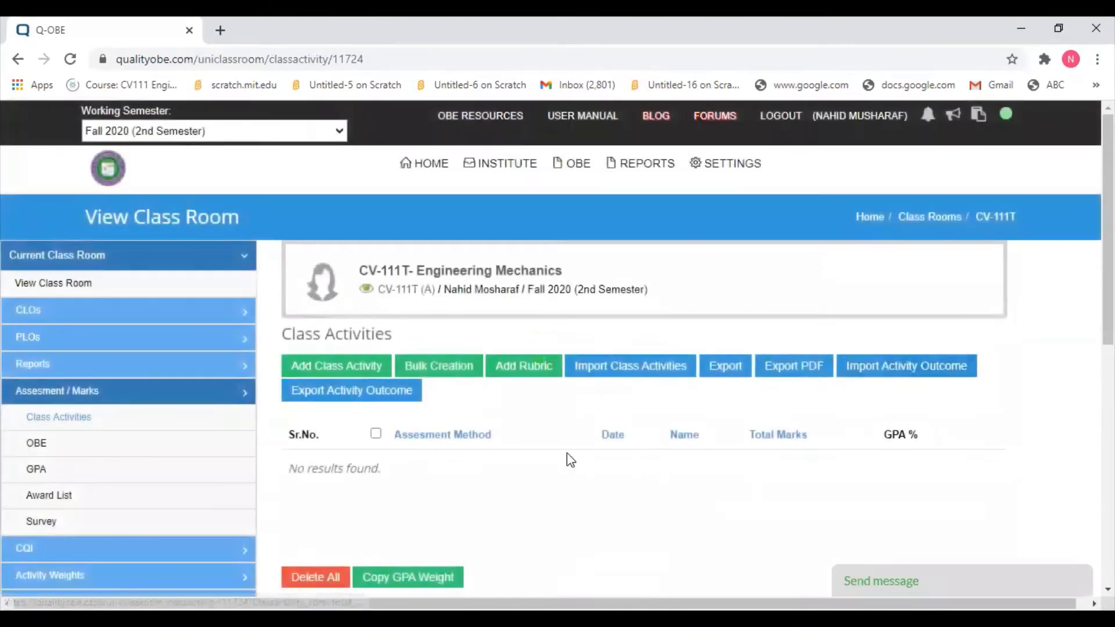
click(351, 367)
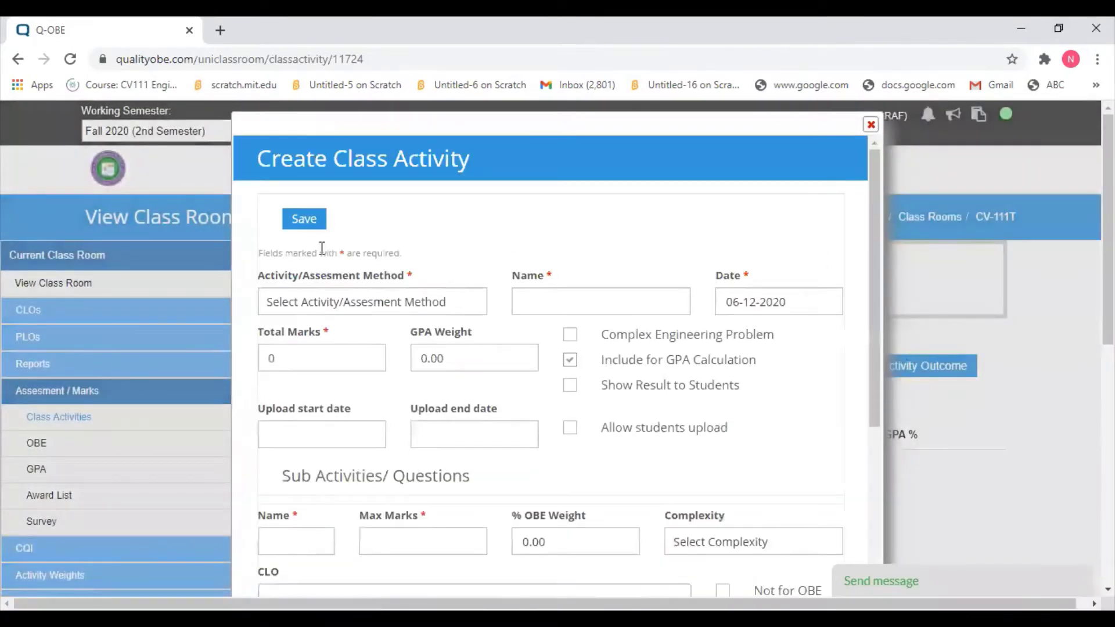
- Set the new activity's assessment method to Assignment and name it "Assignment 1"
click(472, 301)
click(456, 212)
click(370, 309)
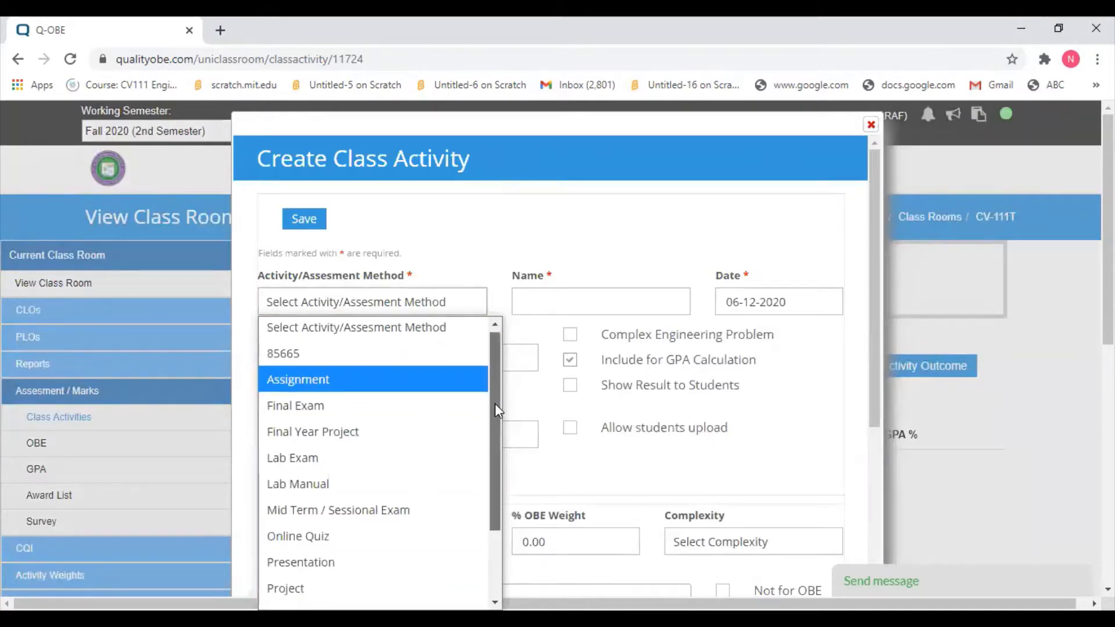
drag(495, 403, 492, 429)
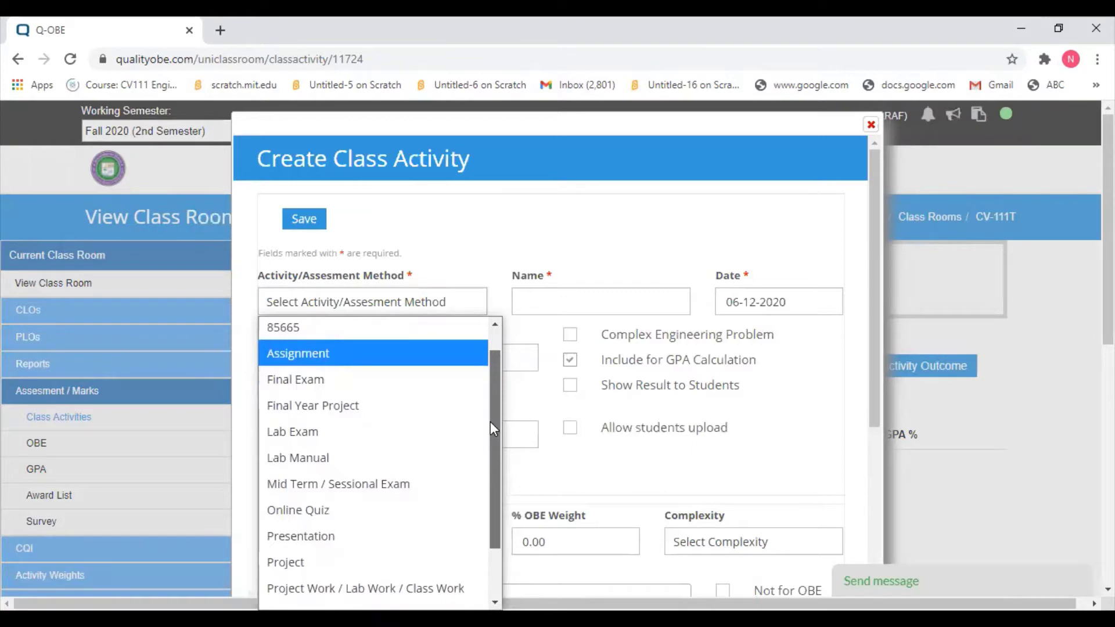
drag(490, 422, 487, 490)
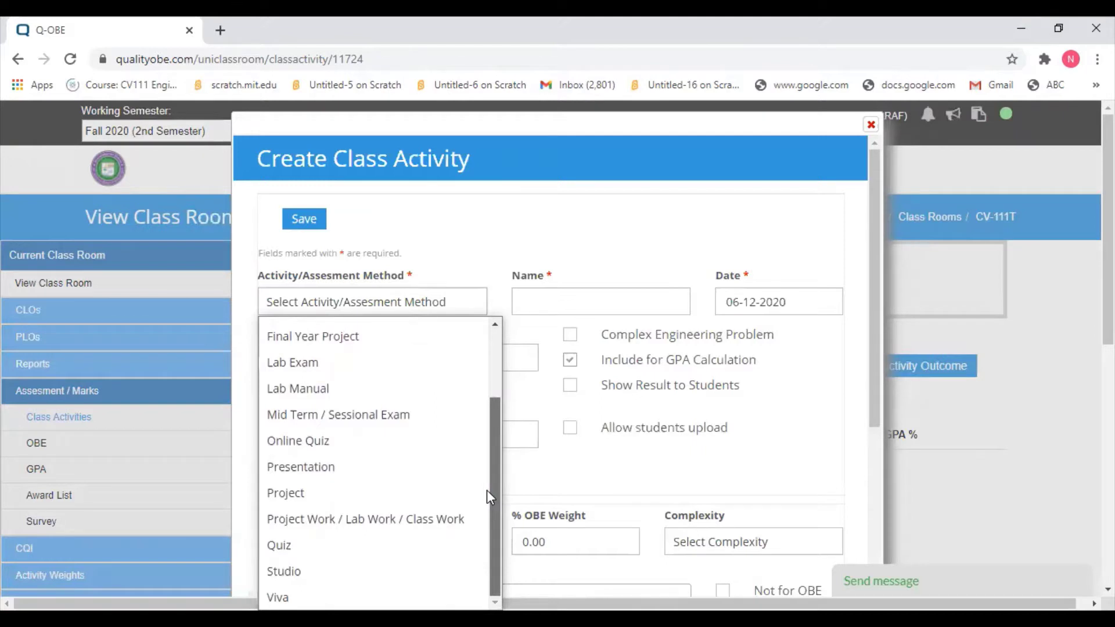
scroll(486, 489, up, 2)
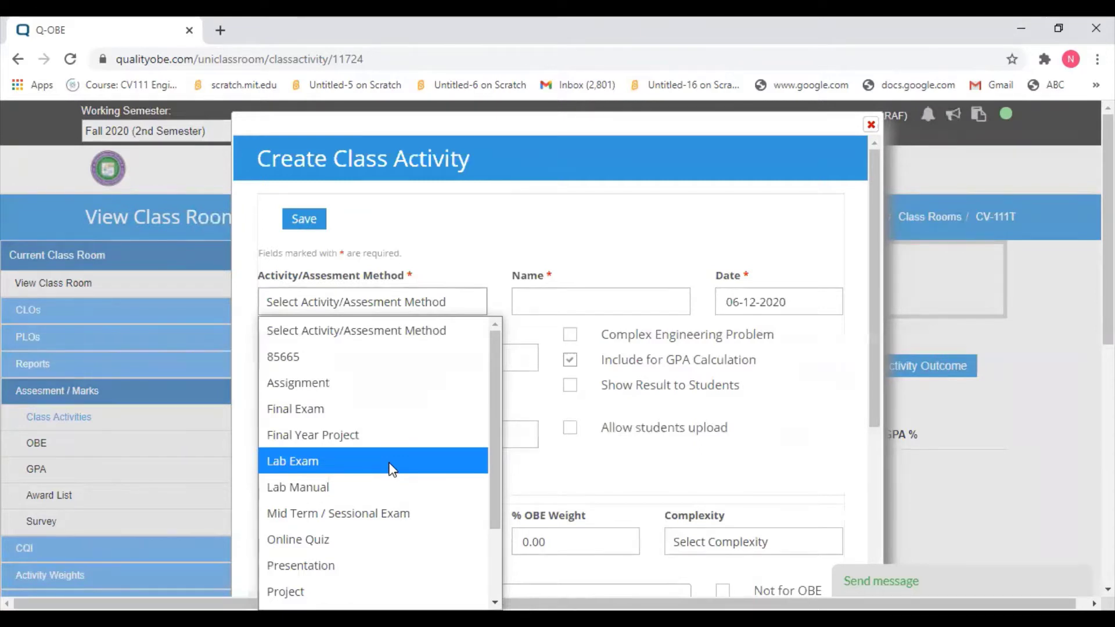
click(321, 387)
click(588, 301)
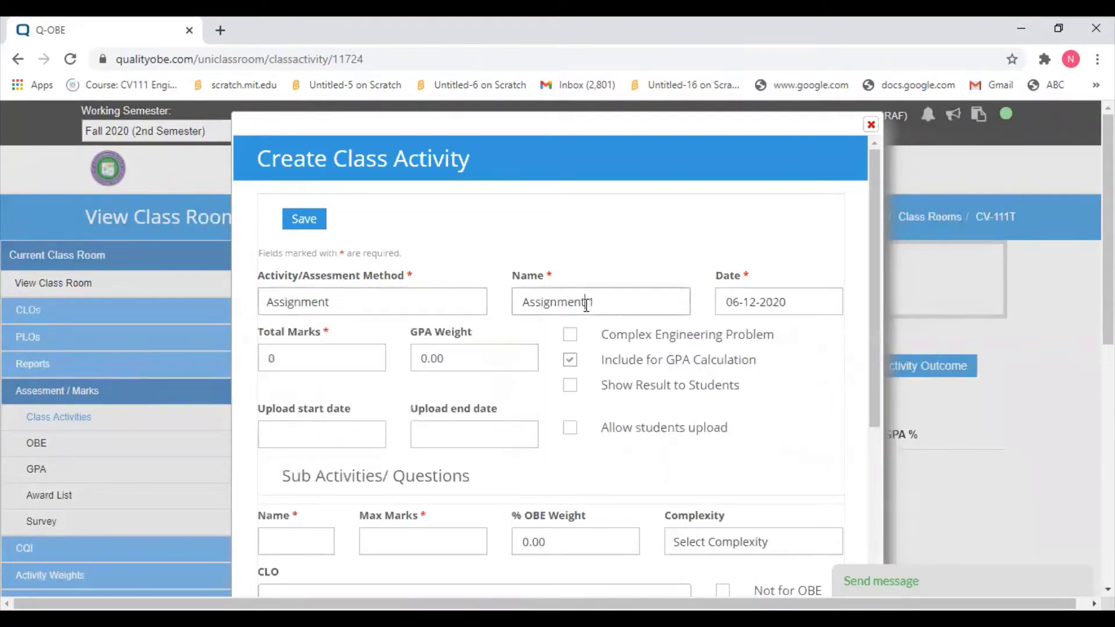
key(BackSpace)
text(1)
- Set the activity date to 24-08-2020
click(791, 300)
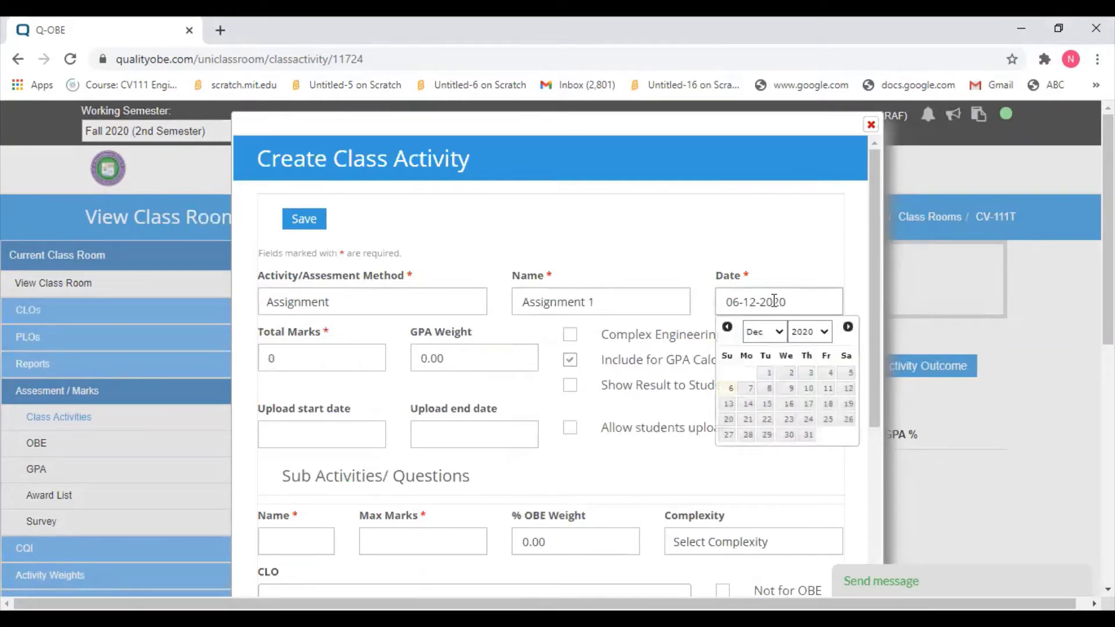
click(780, 341)
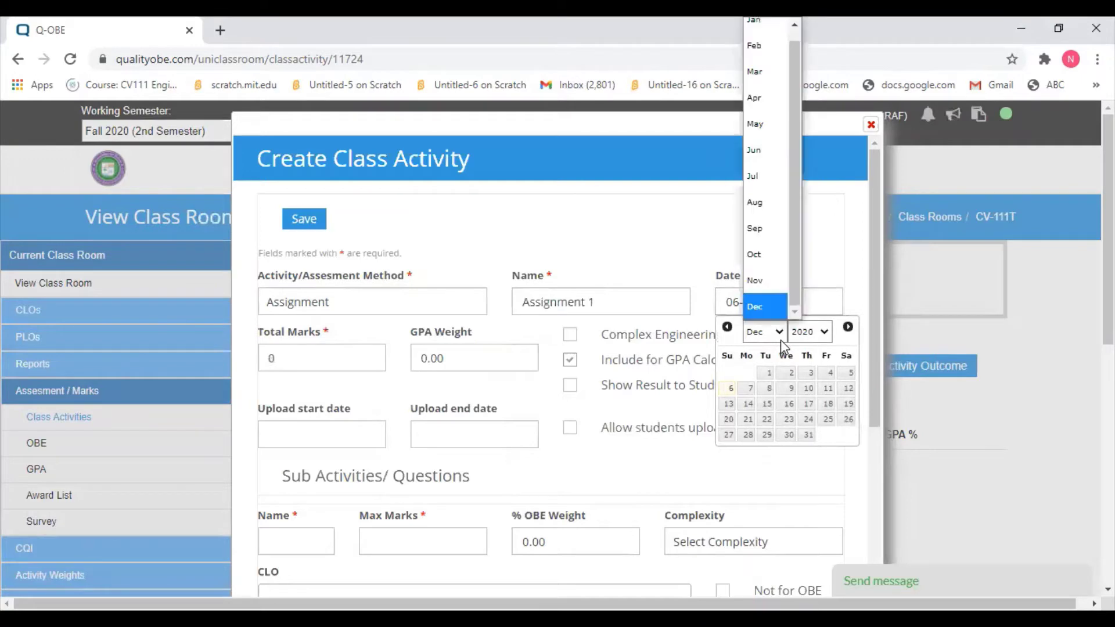
click(756, 202)
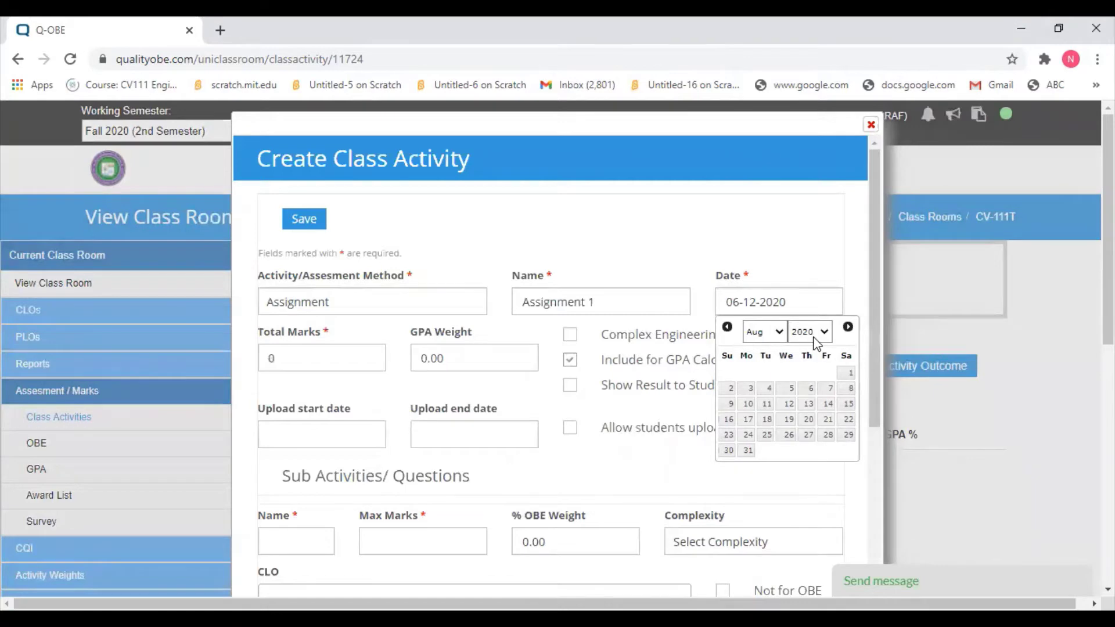
click(747, 436)
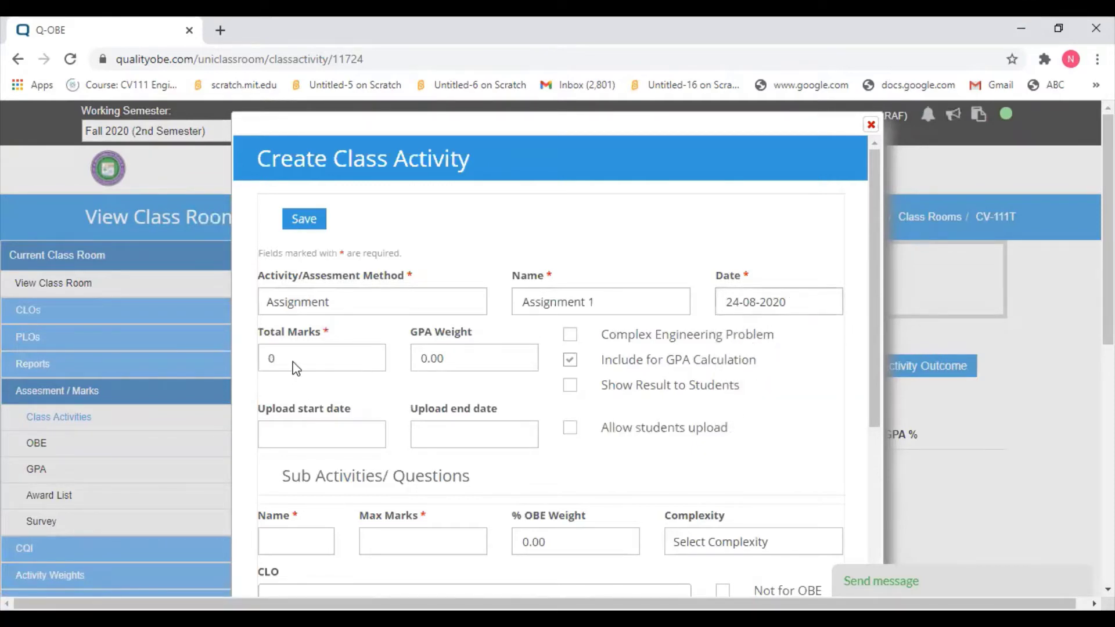
- Set the activity's GPA weight to 3
click(437, 358)
text(3)
drag(461, 356, 410, 373)
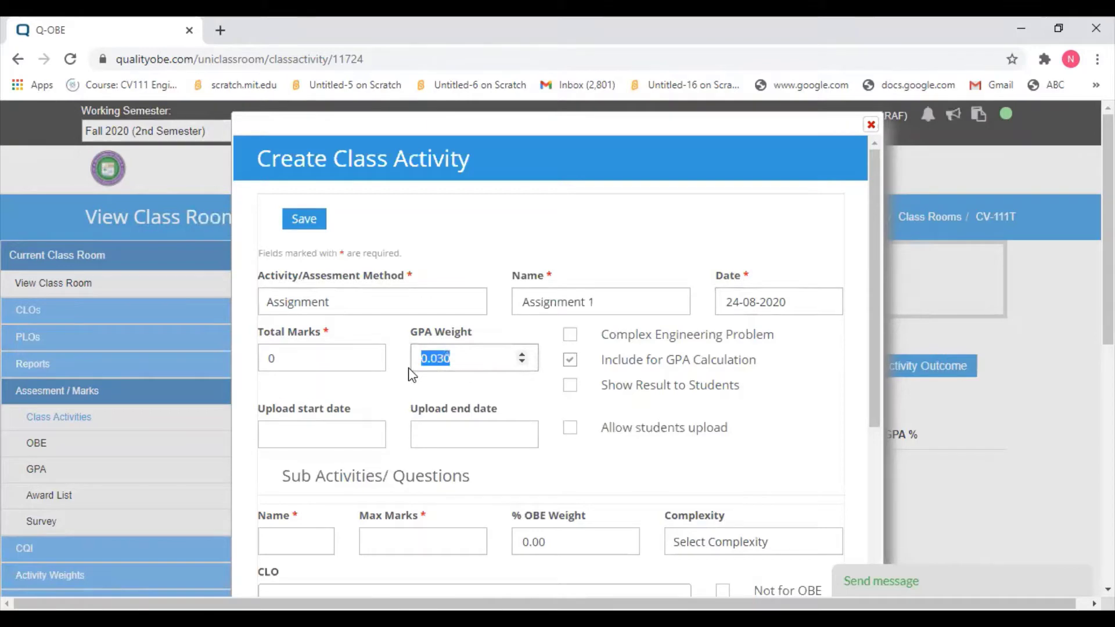
text(3)
- Name the sub activity "Assignment#1" and set its maximum marks to 3
scroll(520, 409, down, 5)
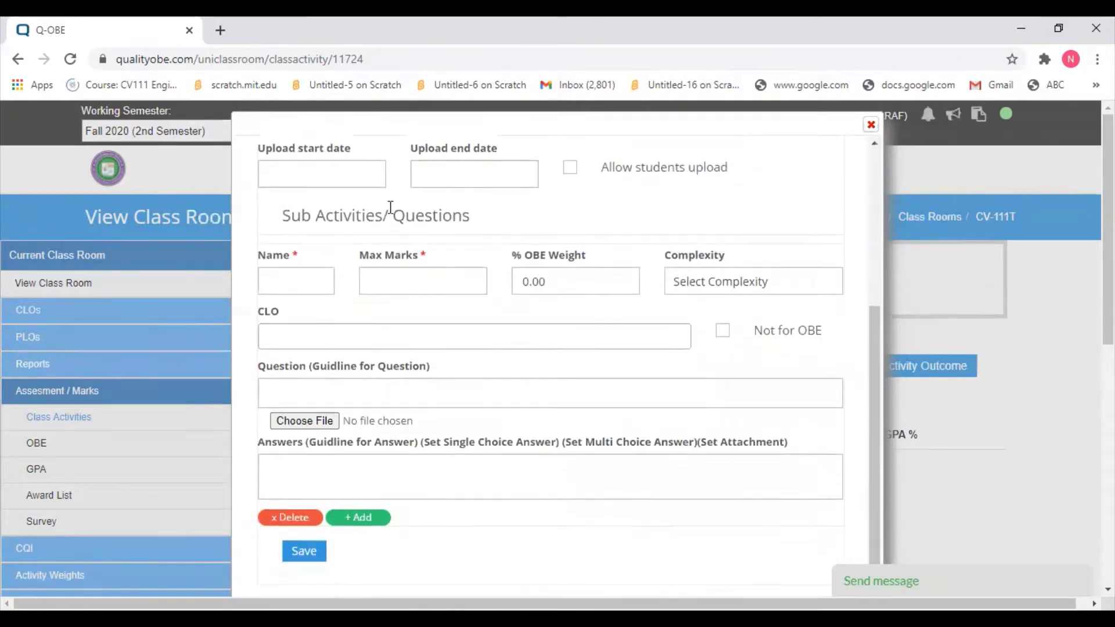
click(285, 281)
text(Assign)
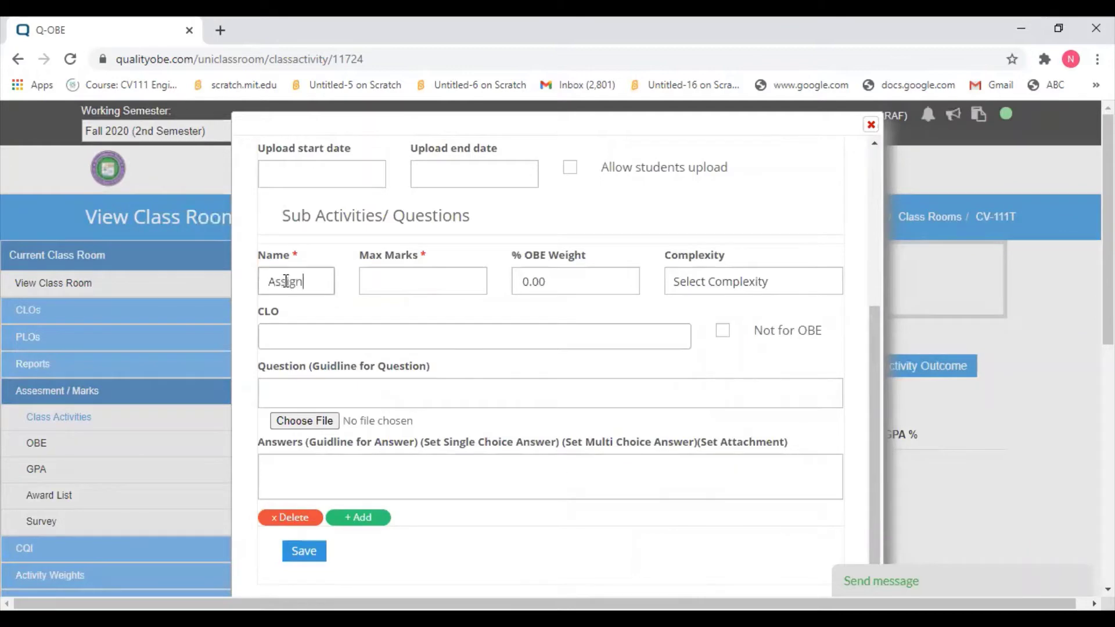
text(ment#1)
click(383, 274)
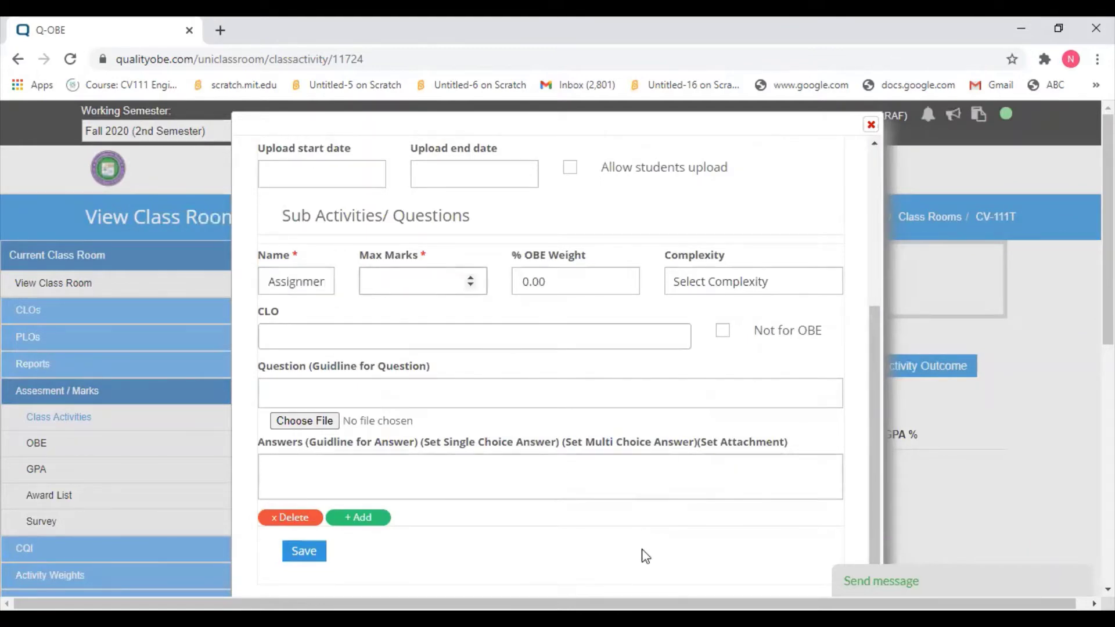
click(685, 617)
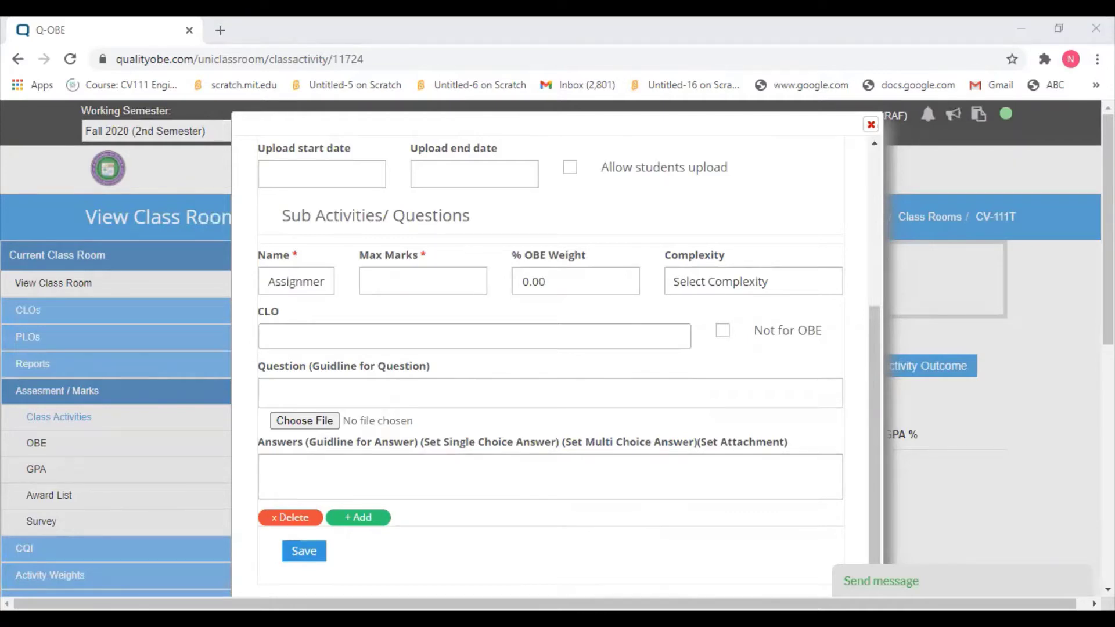
key(alt+Tab)
text(3)
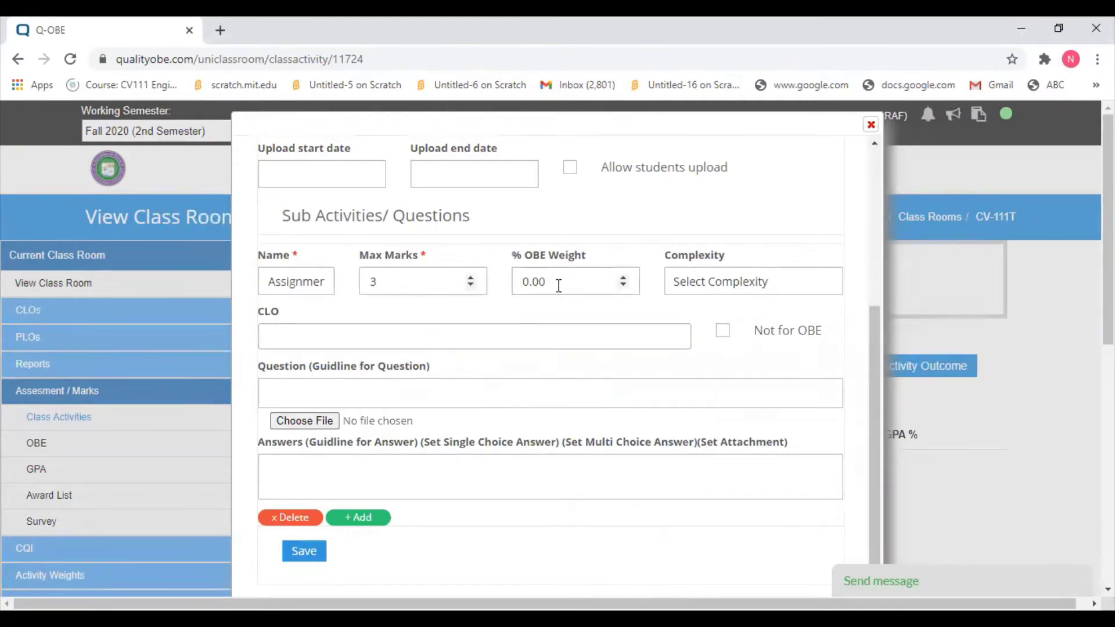
- Map the sub activity to CLO-1 (TH) and set its complexity to WP1 - Depth of knowledge required
click(644, 617)
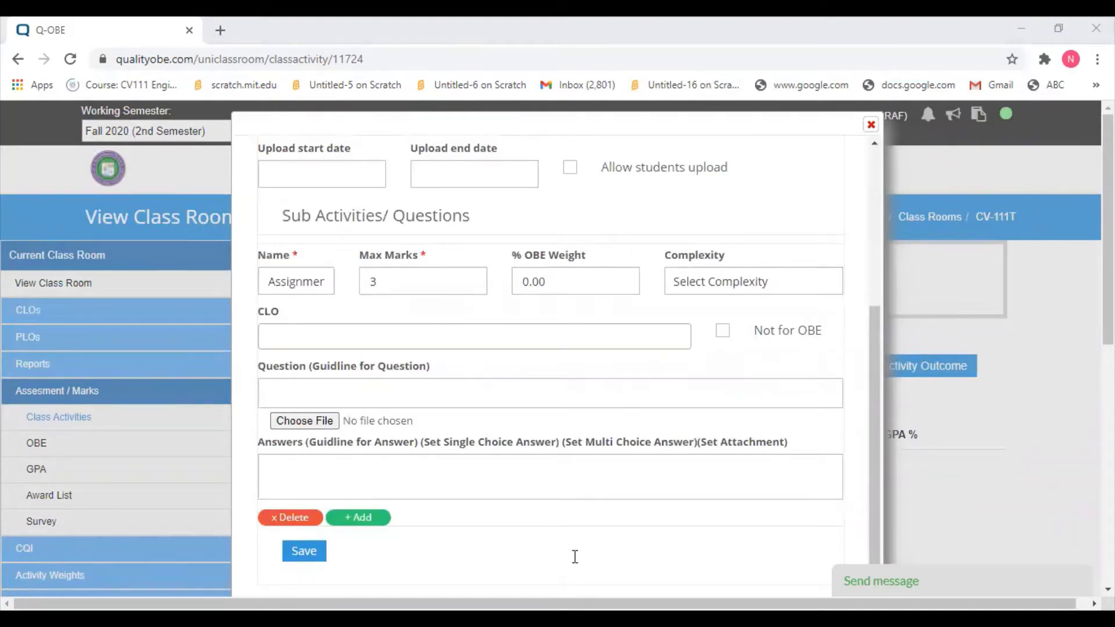
key(alt+Tab)
click(349, 334)
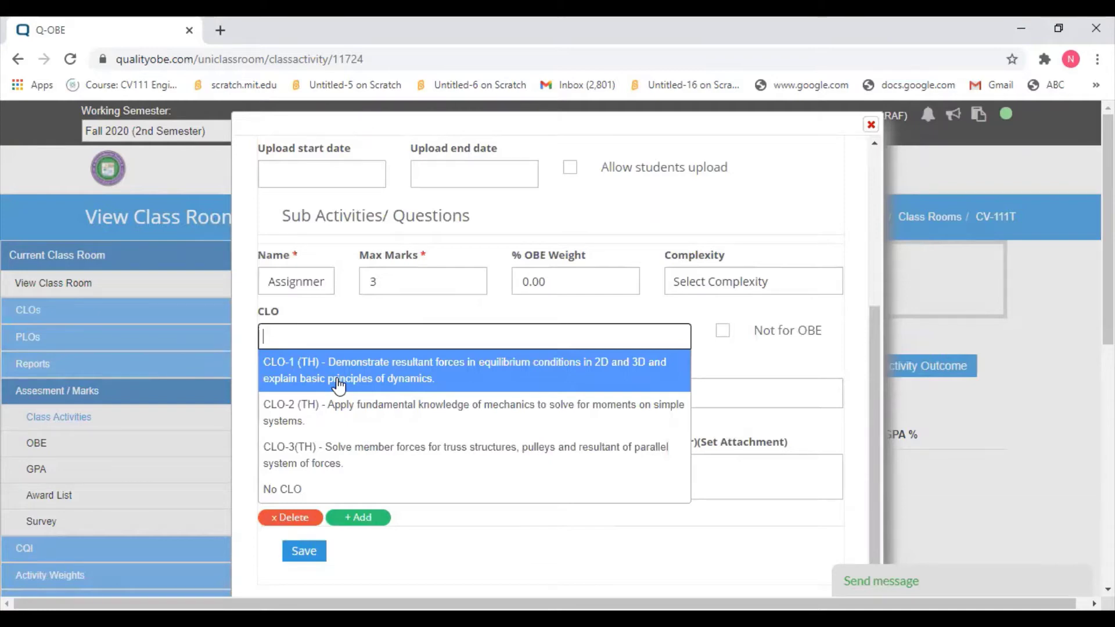
click(339, 384)
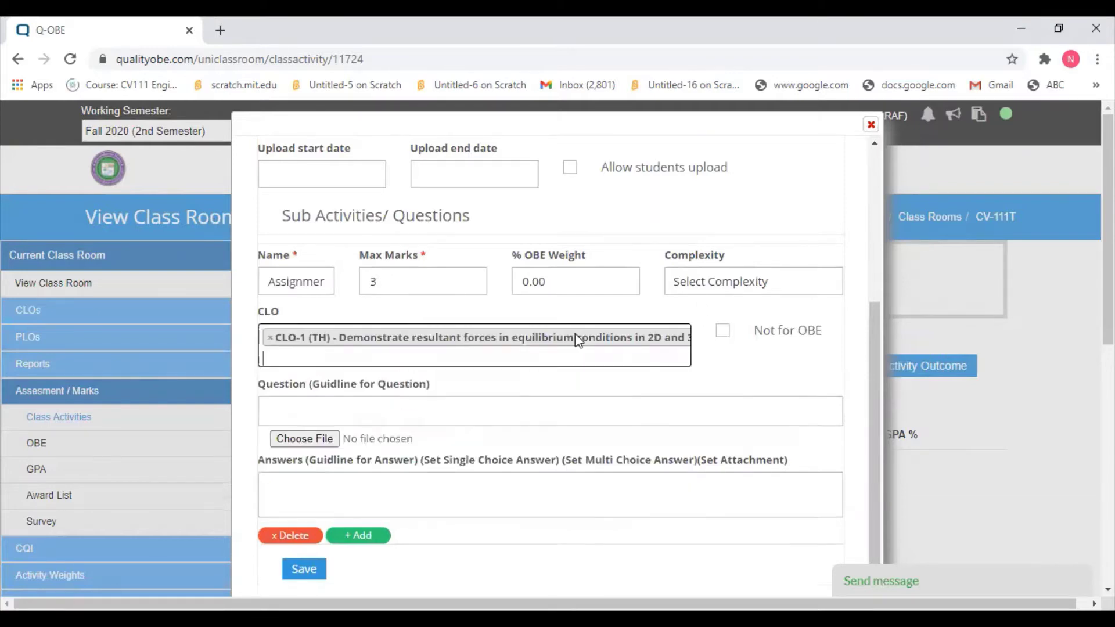
click(733, 287)
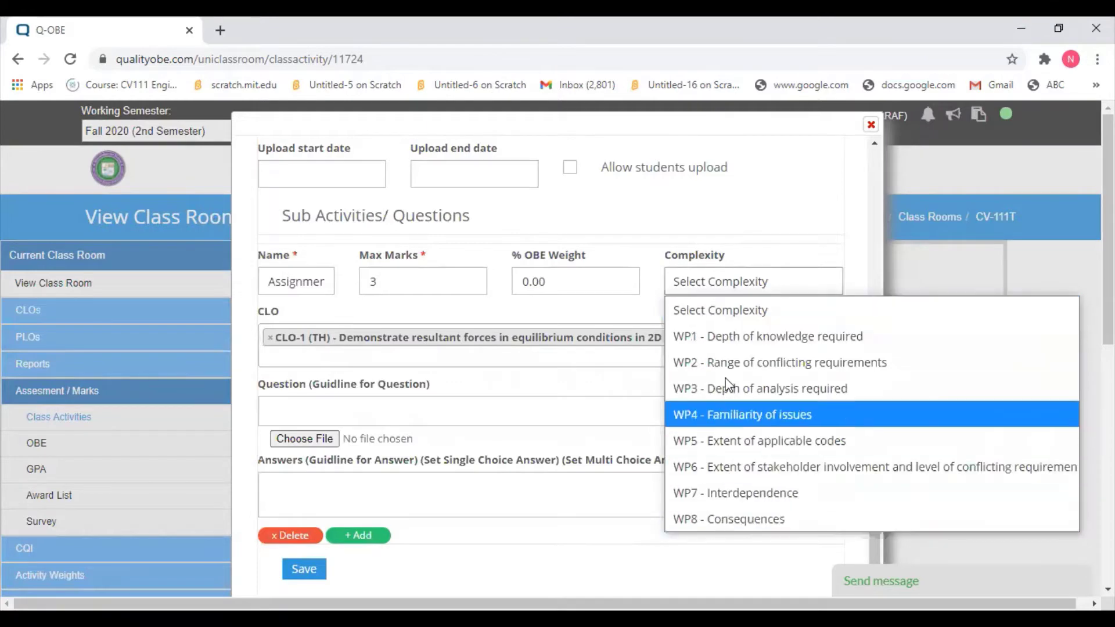
click(751, 342)
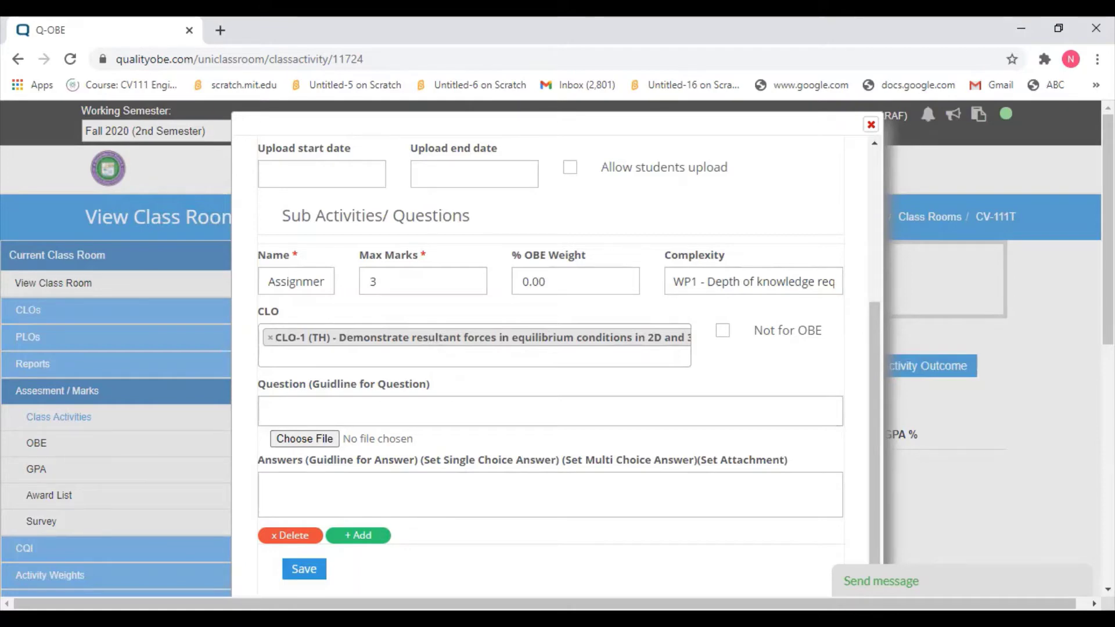
- Try to attach the question document Engineering Mechanics Assignment#1 from the Engineering Mechanics Theory folder inside the Desktop's Course File(Engineering Mechanics)2020
click(313, 439)
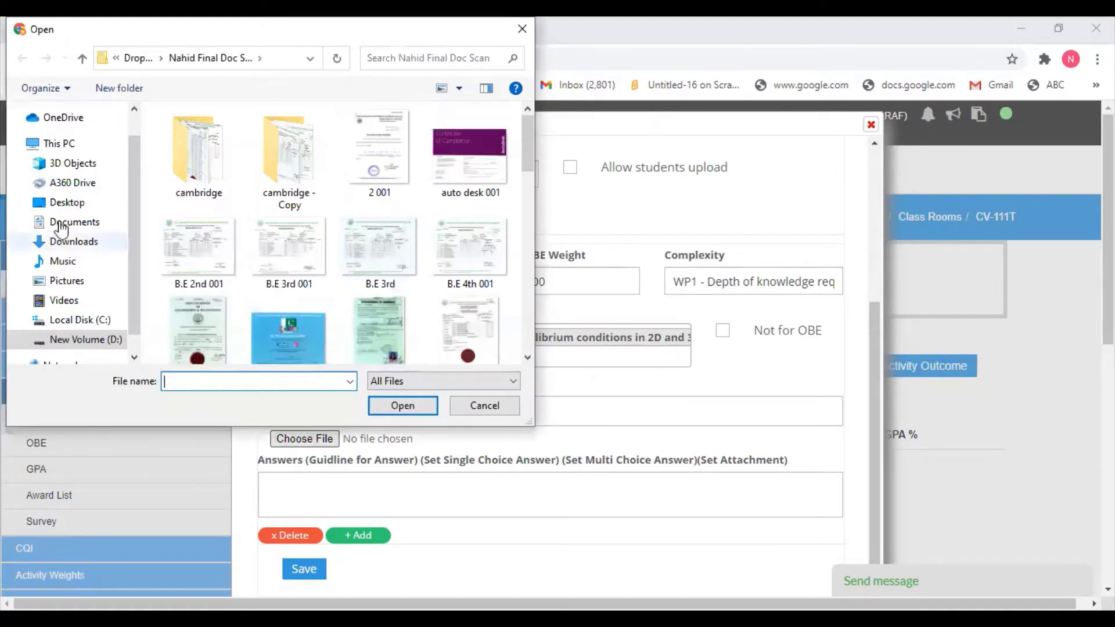
click(66, 203)
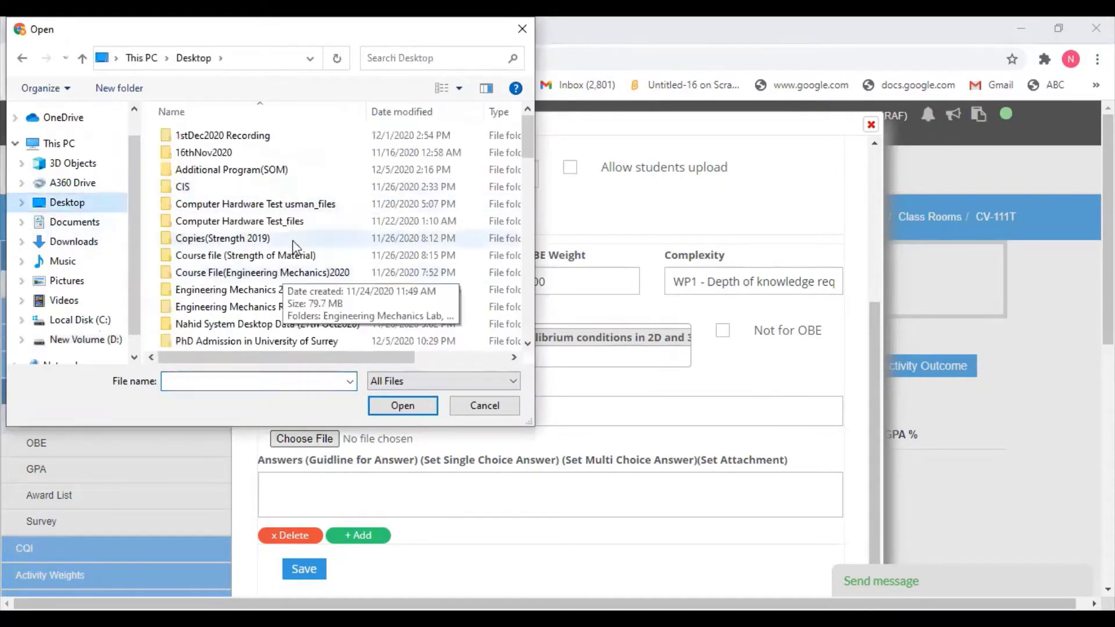
click(275, 273)
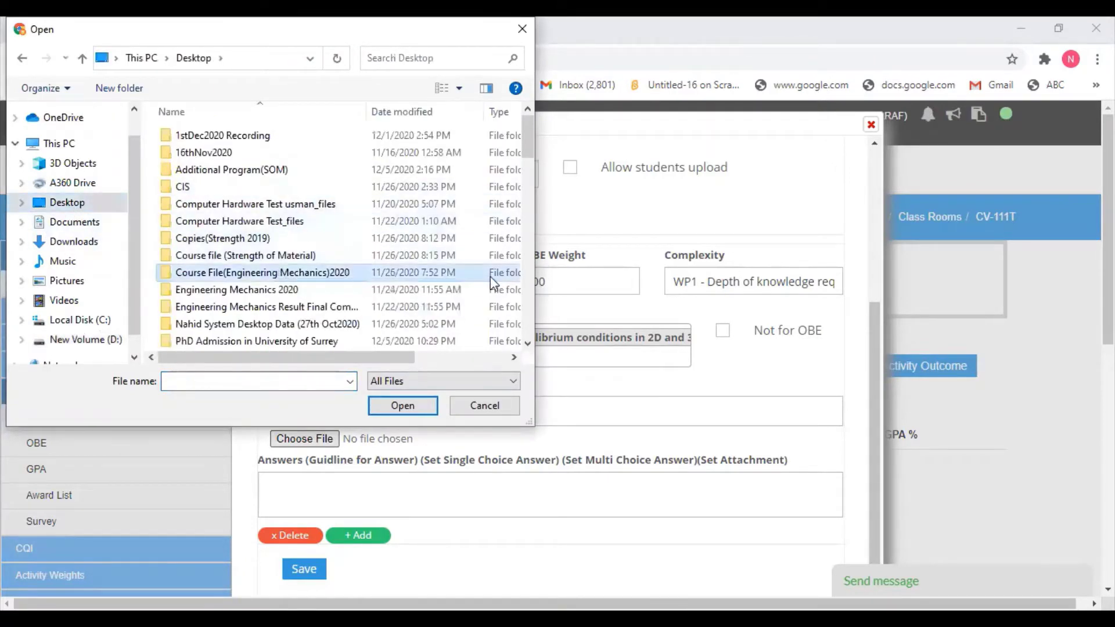
double_click(290, 272)
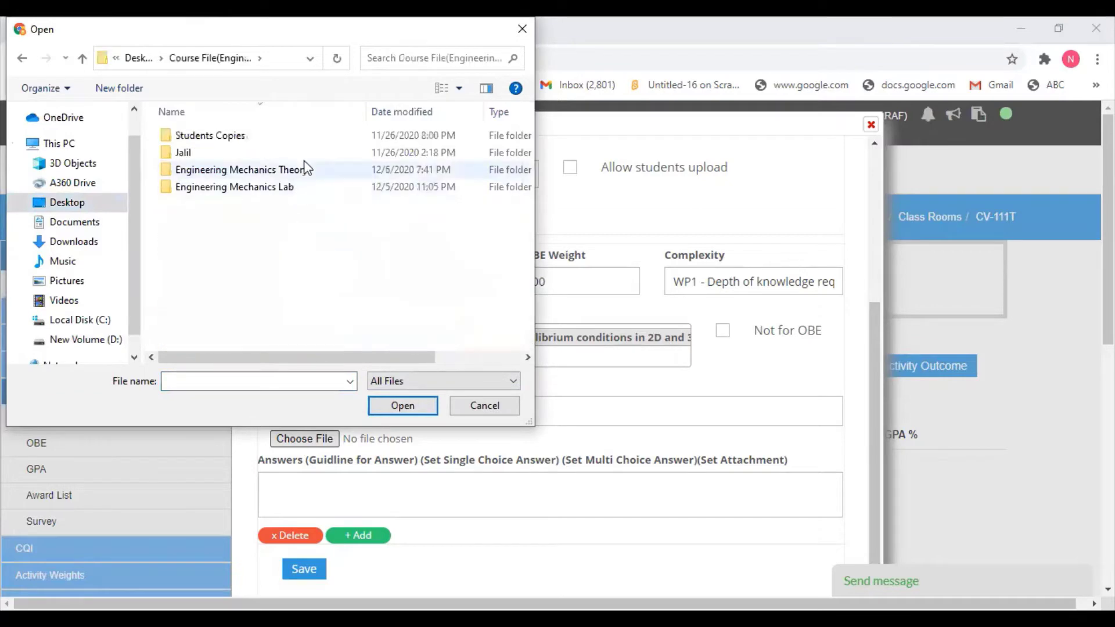
double_click(301, 169)
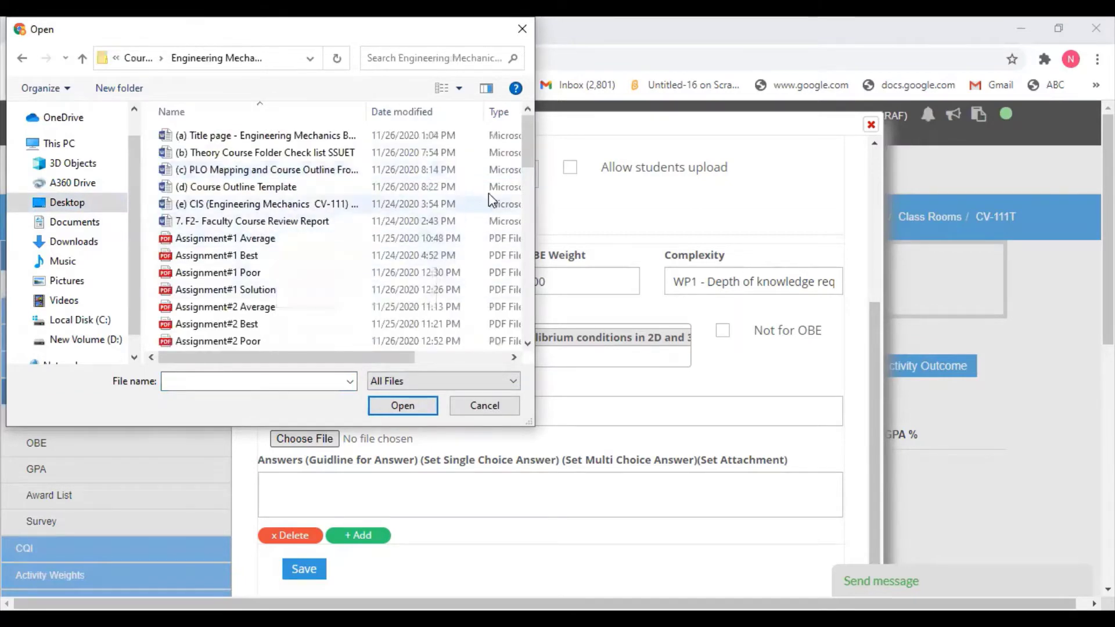
drag(531, 155, 549, 237)
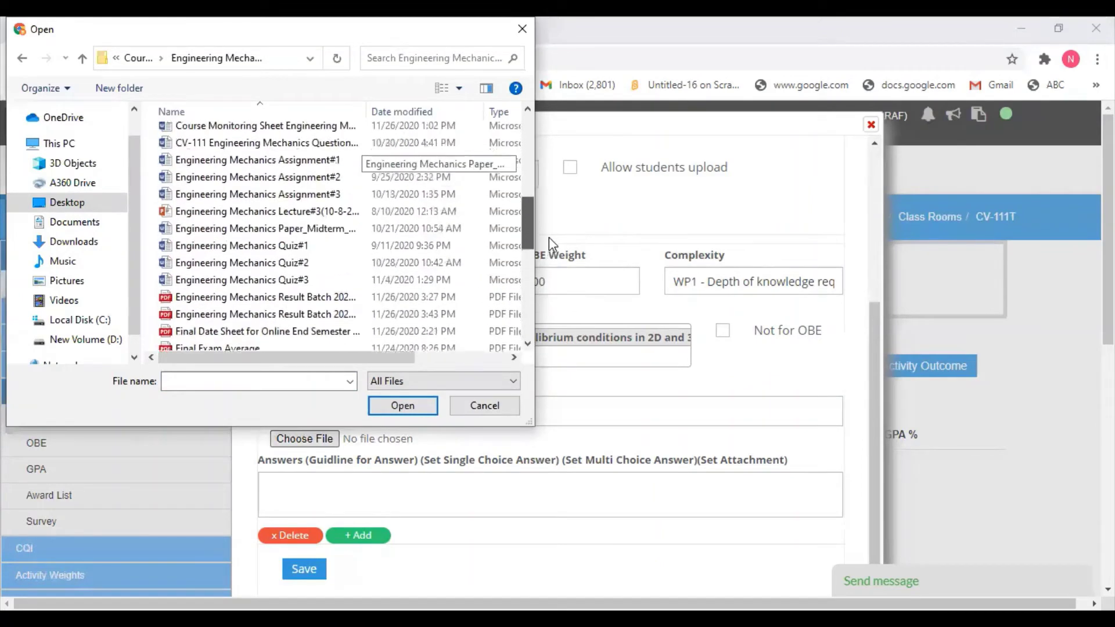
click(318, 164)
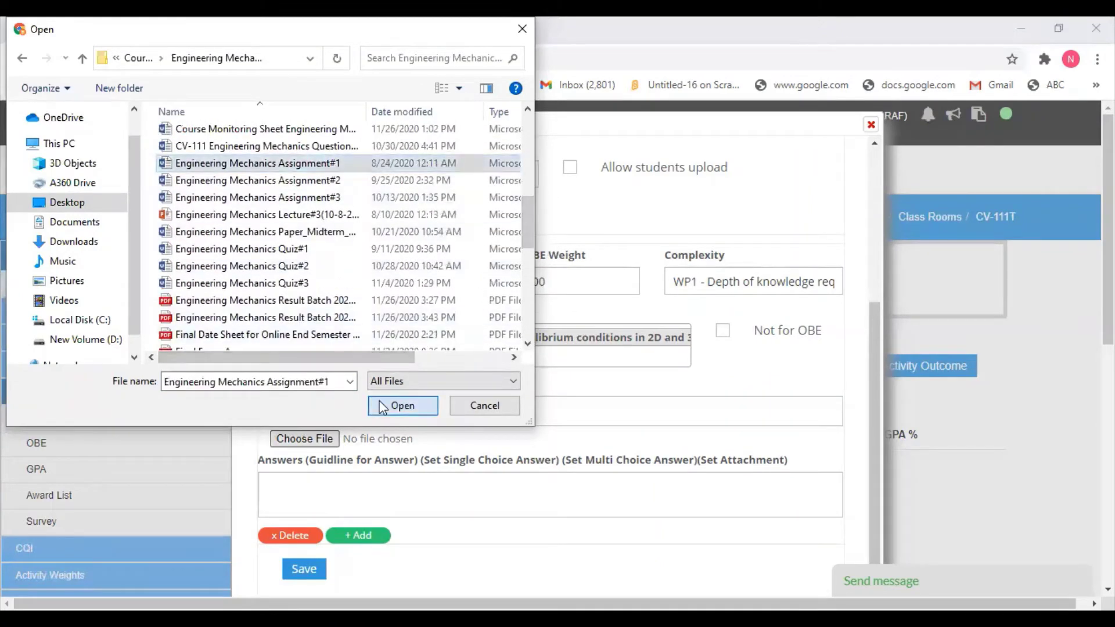
key(Return)
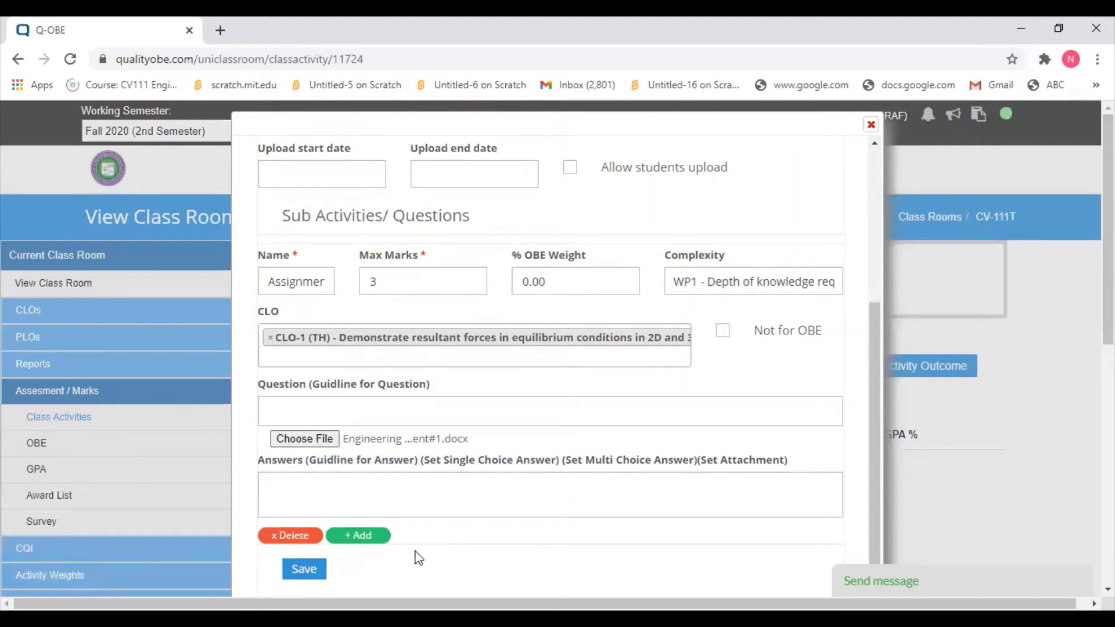
- Try to save the class activity with the attached Word document and go over the form again
scroll(418, 558, down, 1)
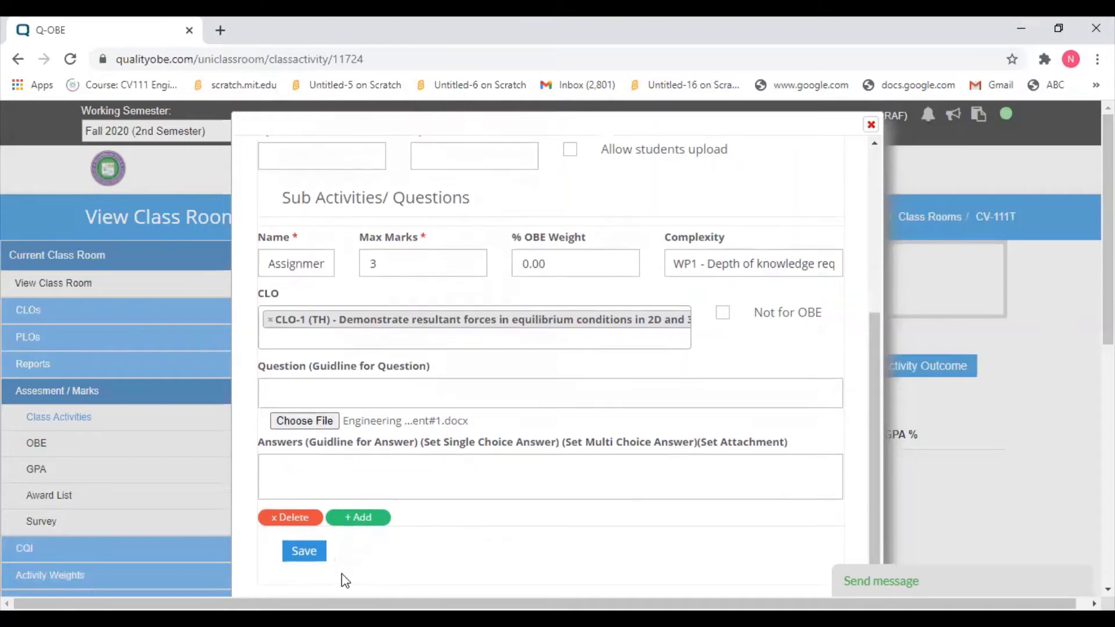
click(313, 559)
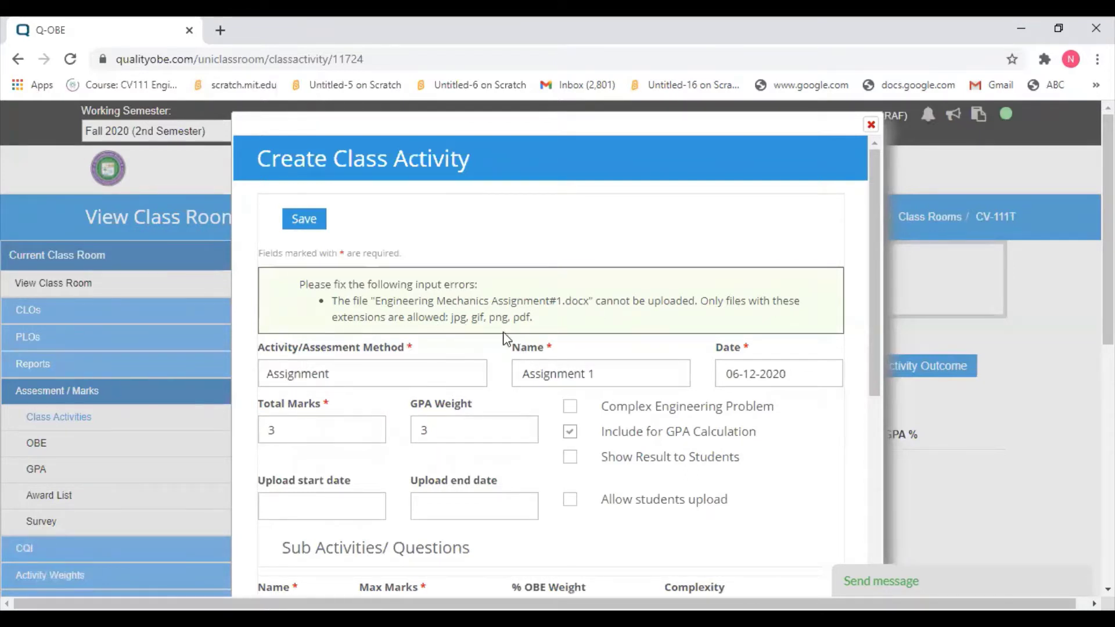
scroll(549, 333, down, 3)
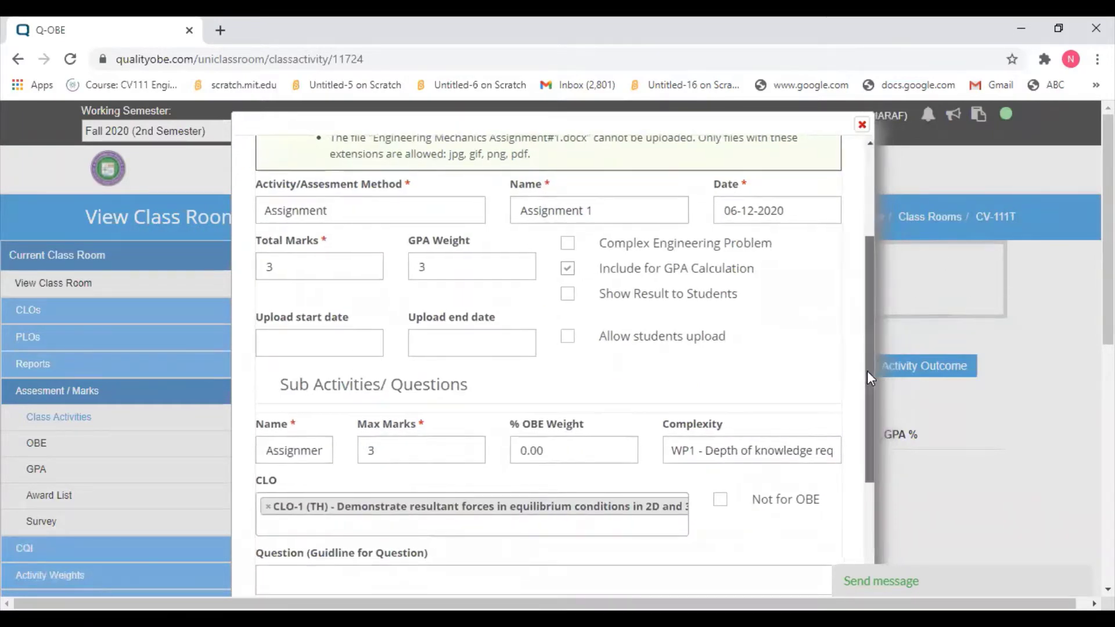
- Remove the rejected attachment from the question and check which file extensions the upload allows
drag(866, 370, 859, 442)
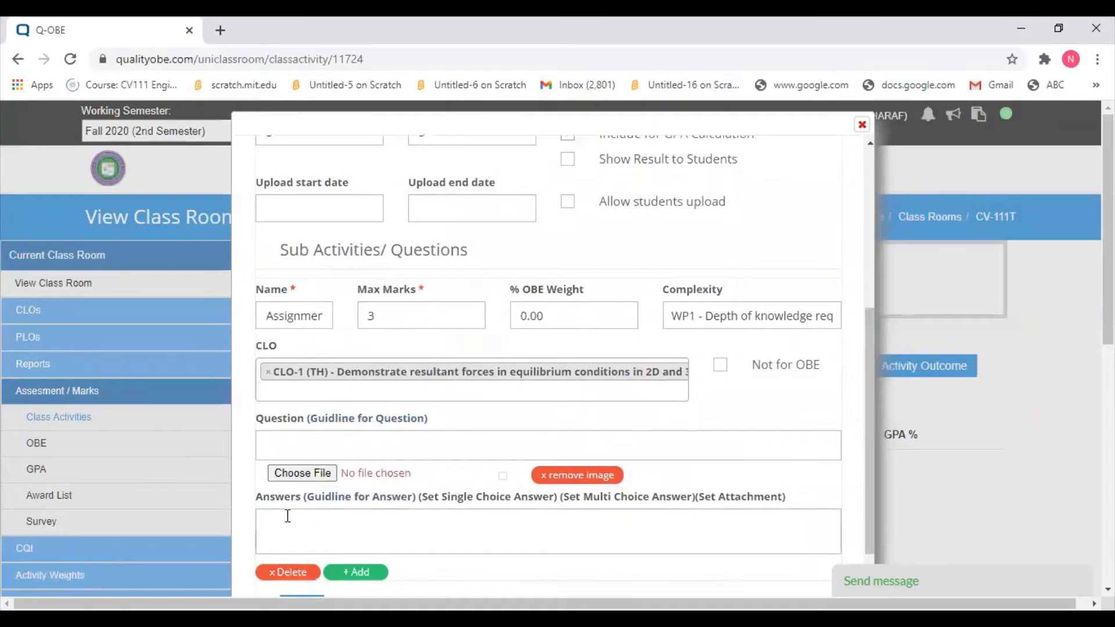
click(559, 476)
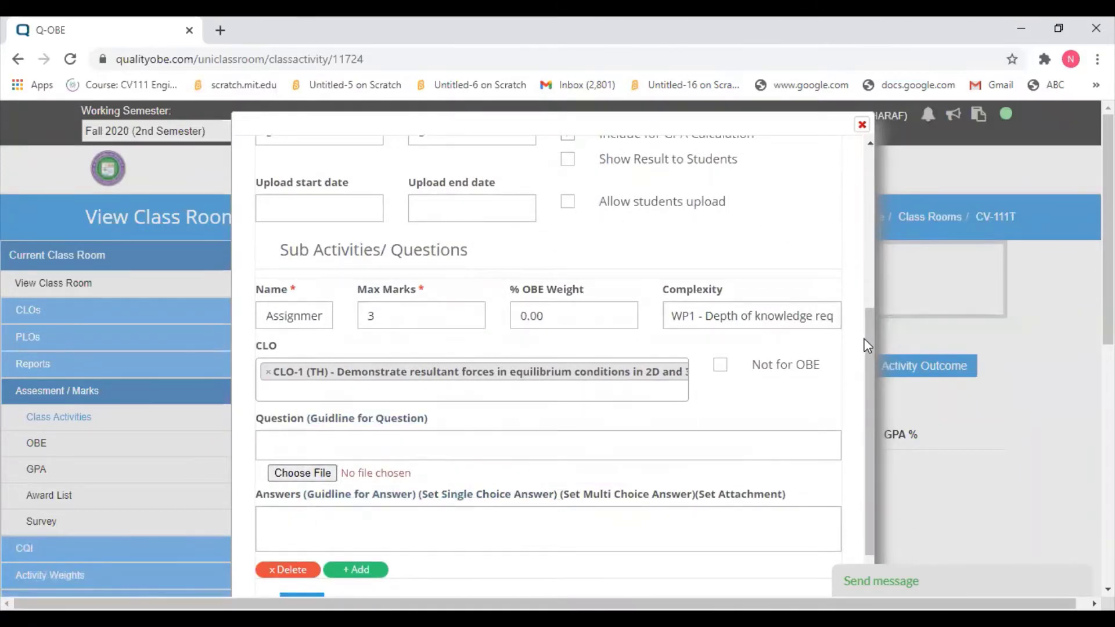
drag(867, 346, 630, 250)
click(554, 232)
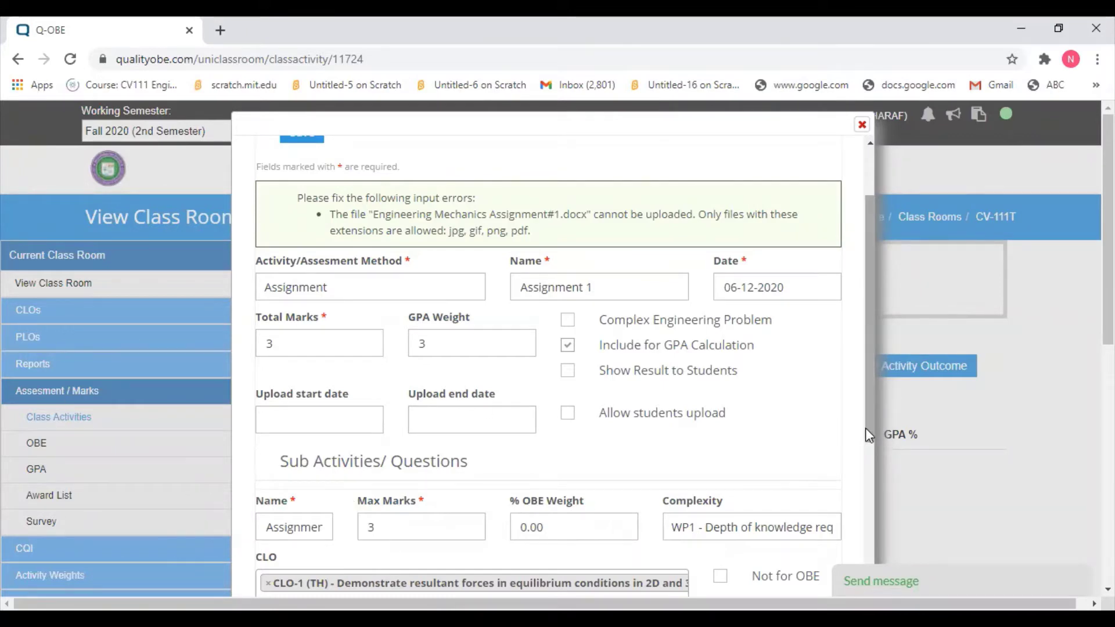
- Attach the PDF Engineering Mechanics Assignment#1 from the Desktop to the question and save the class activity
drag(866, 428, 865, 566)
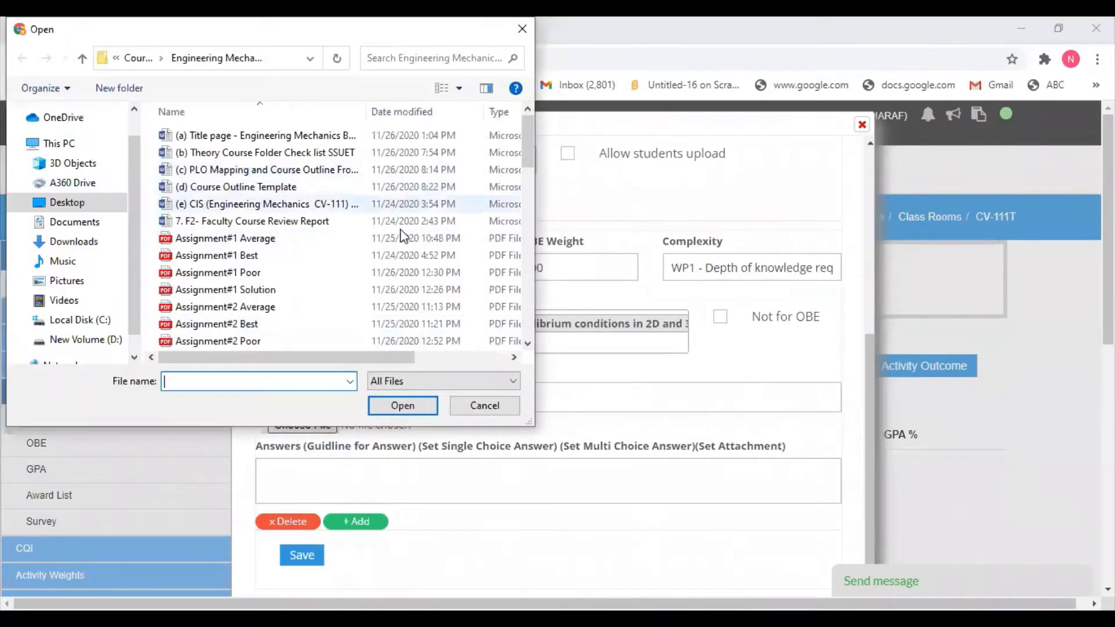
click(68, 204)
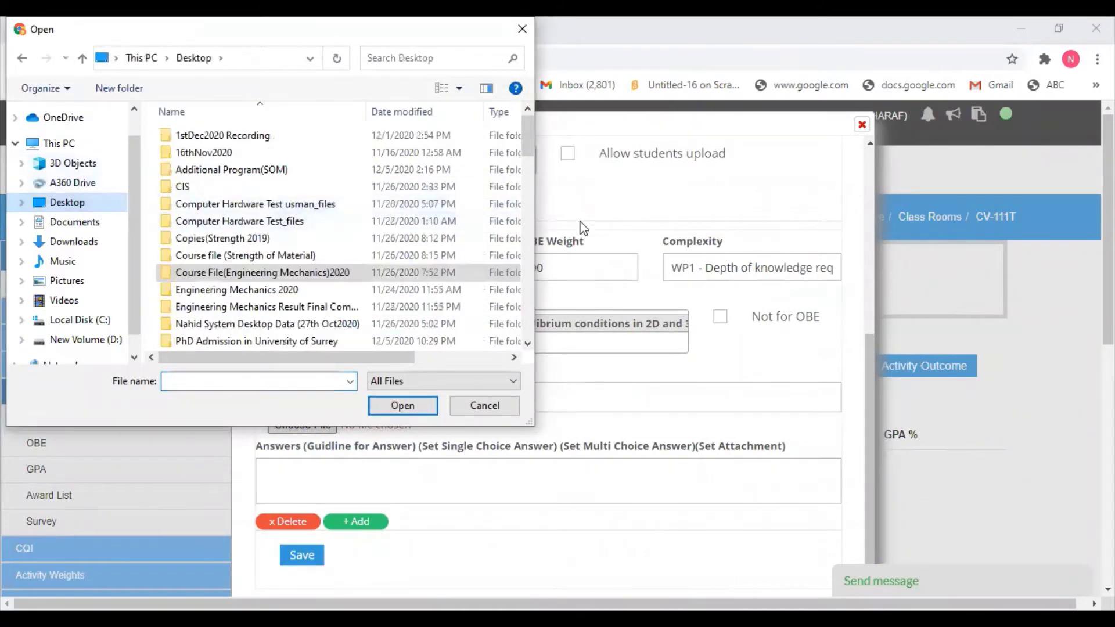
drag(527, 169, 539, 269)
click(294, 271)
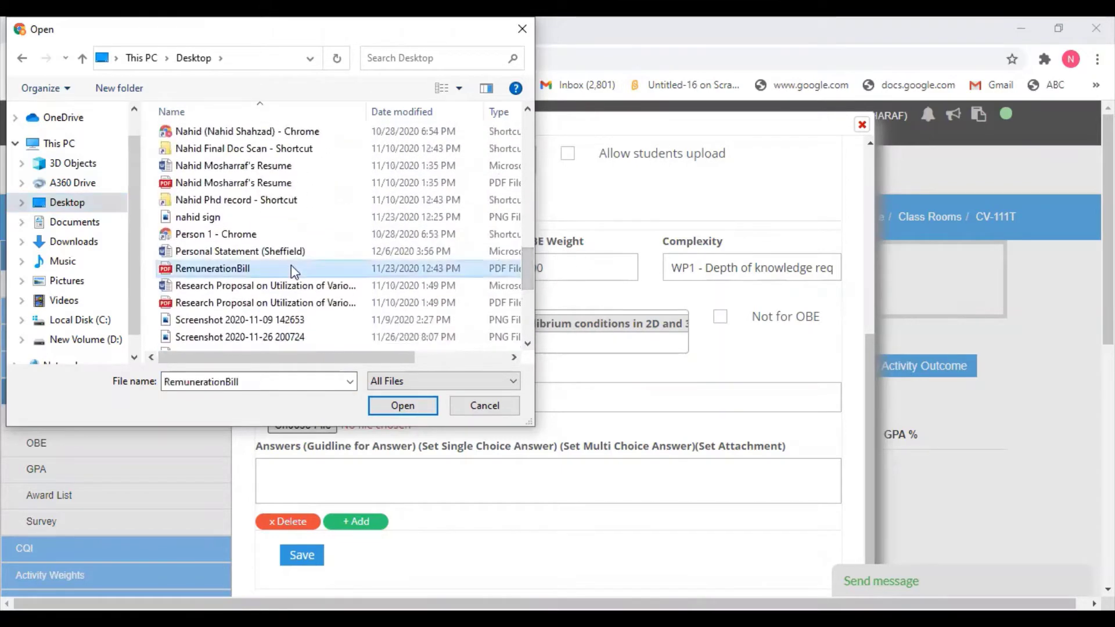
scroll(293, 272, up, 10)
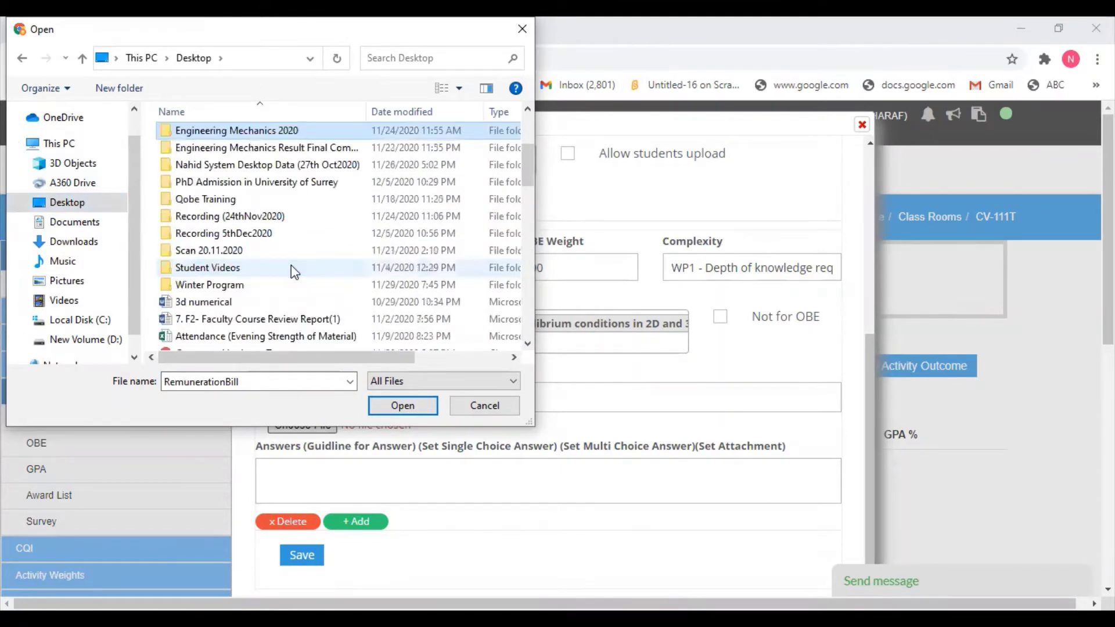
drag(525, 167, 519, 211)
click(243, 218)
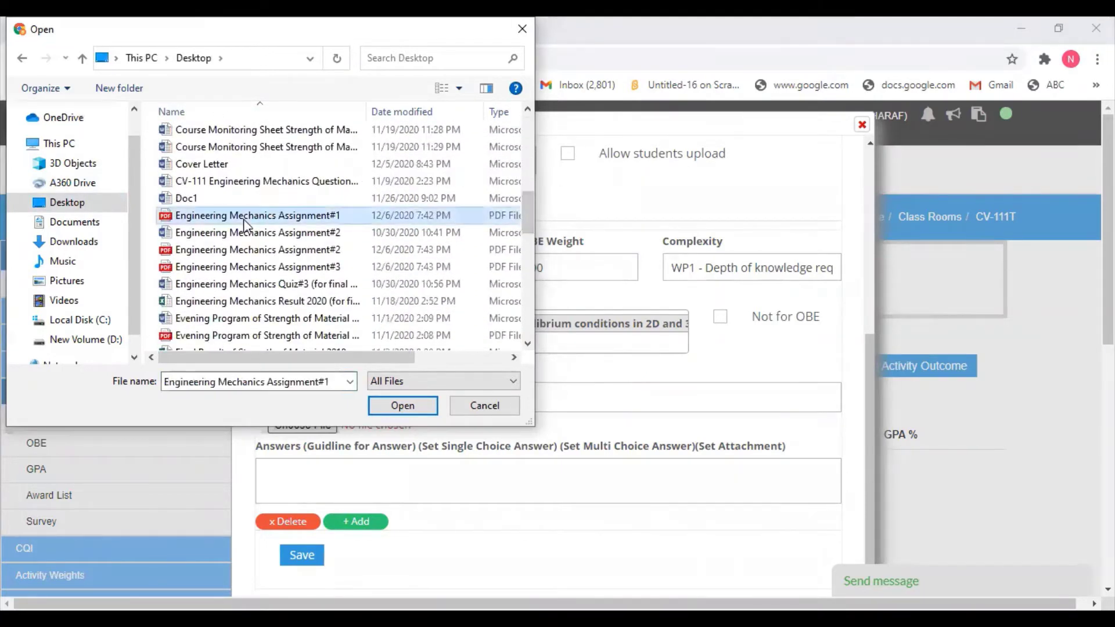
double_click(242, 218)
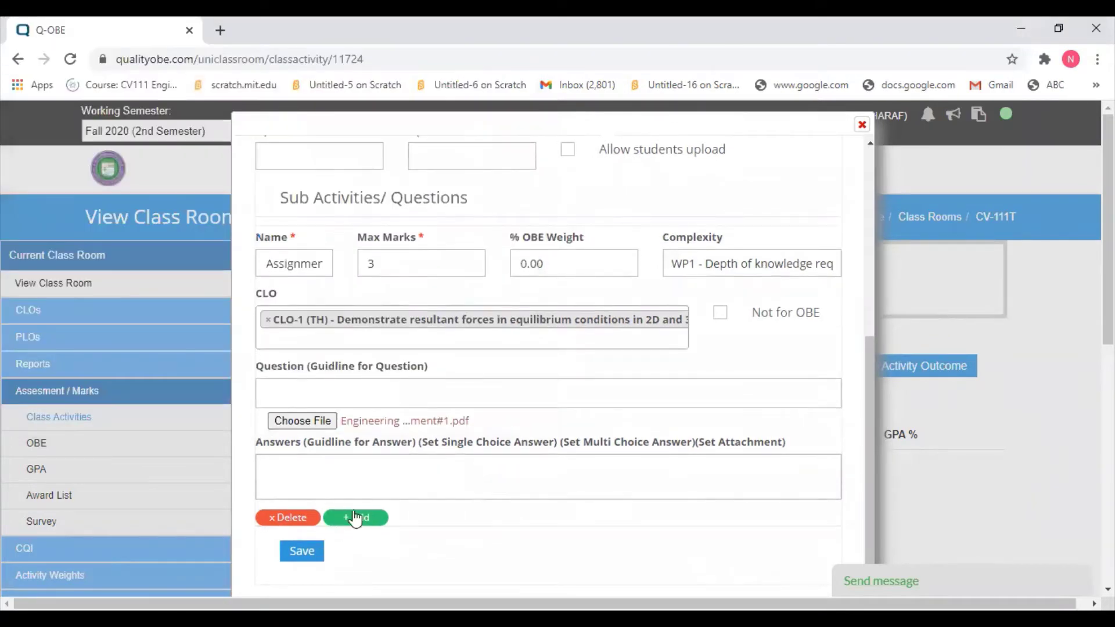
click(310, 555)
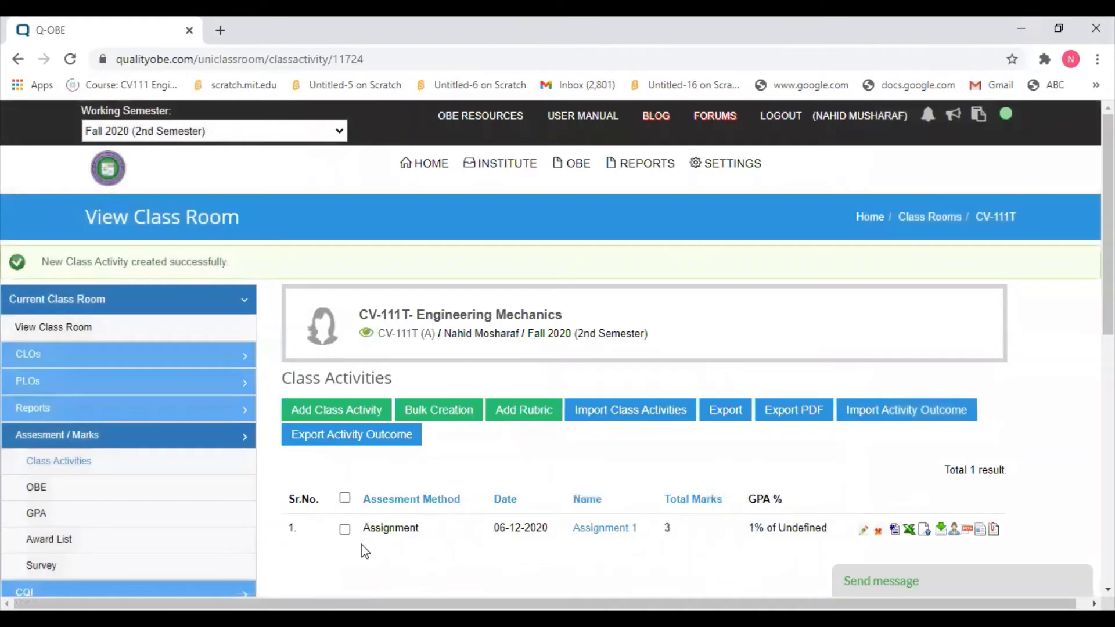
- Reopen Assignment 1 for editing, set its sub activity's OBE weight to 0 and save the update
scroll(574, 369, down, 2)
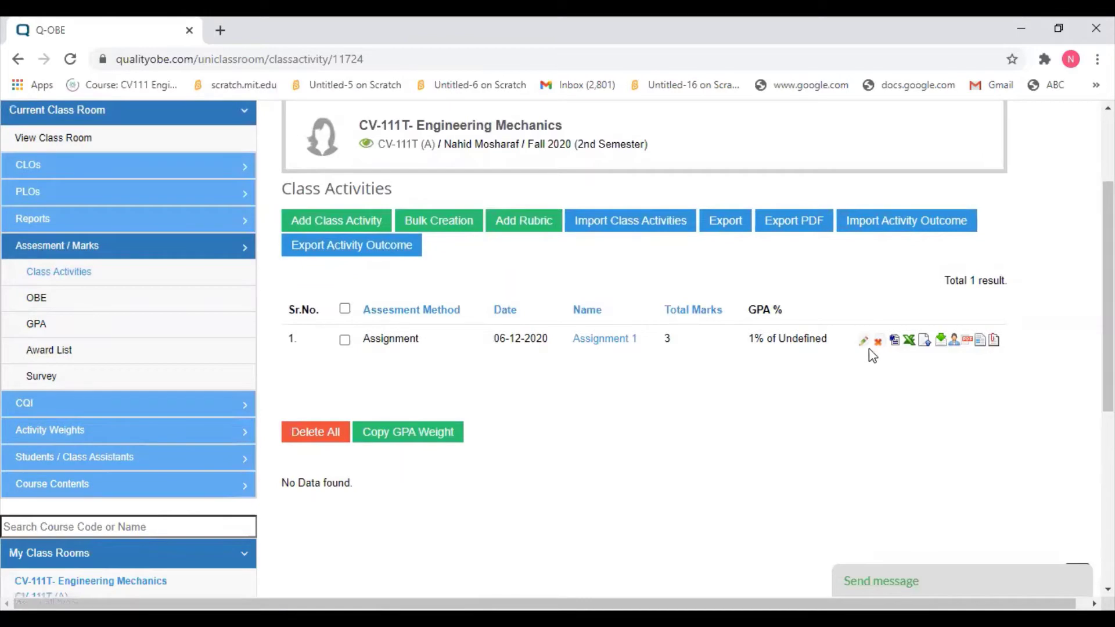
click(863, 343)
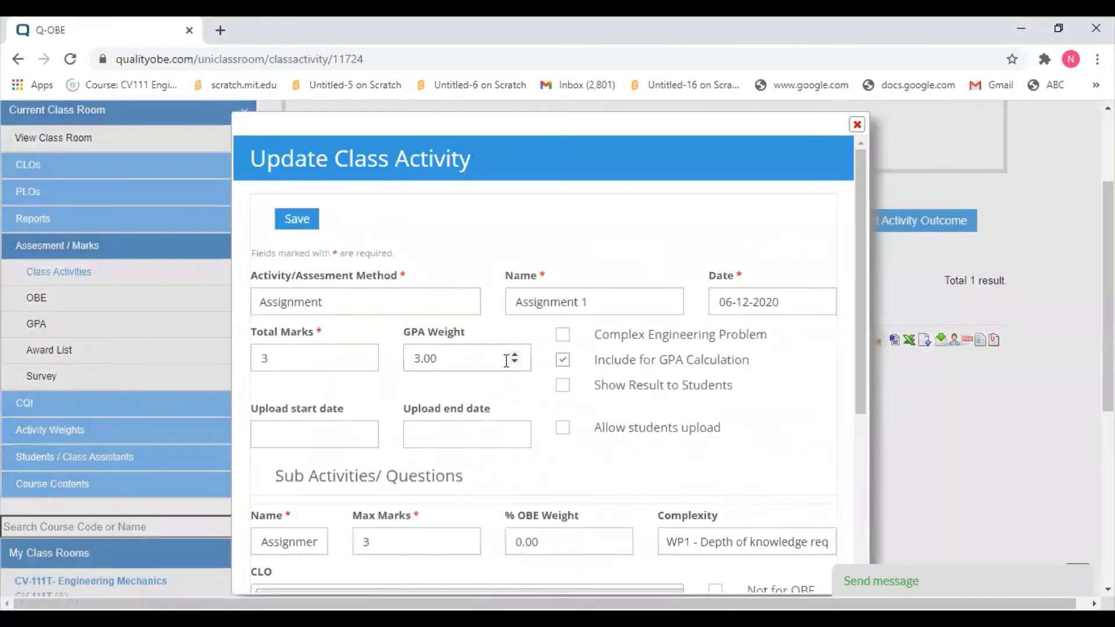
scroll(382, 422, down, 5)
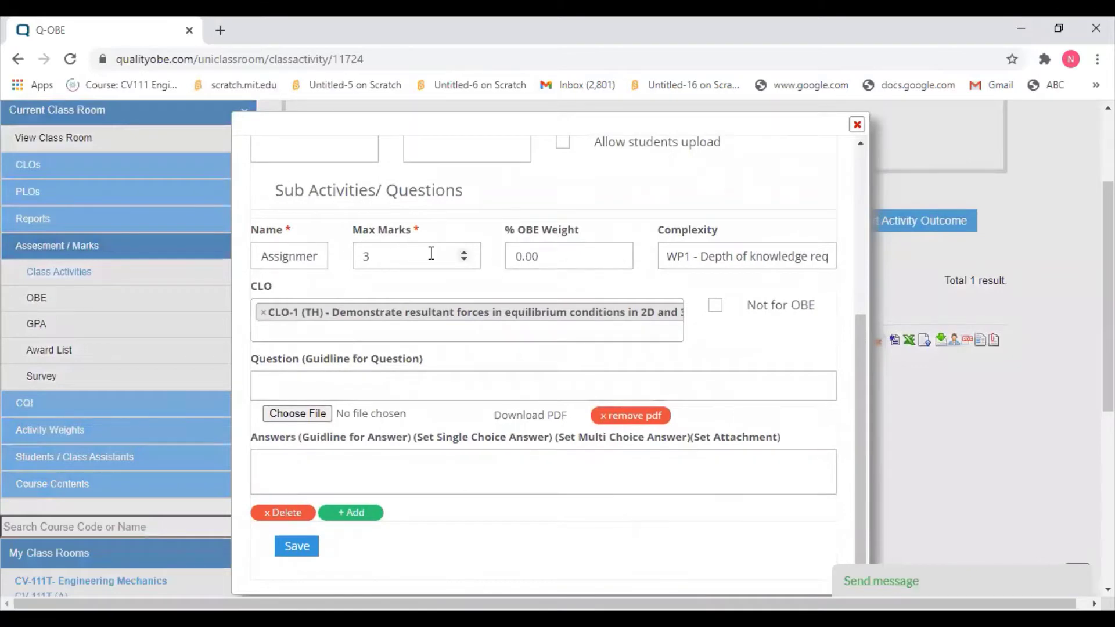
click(616, 262)
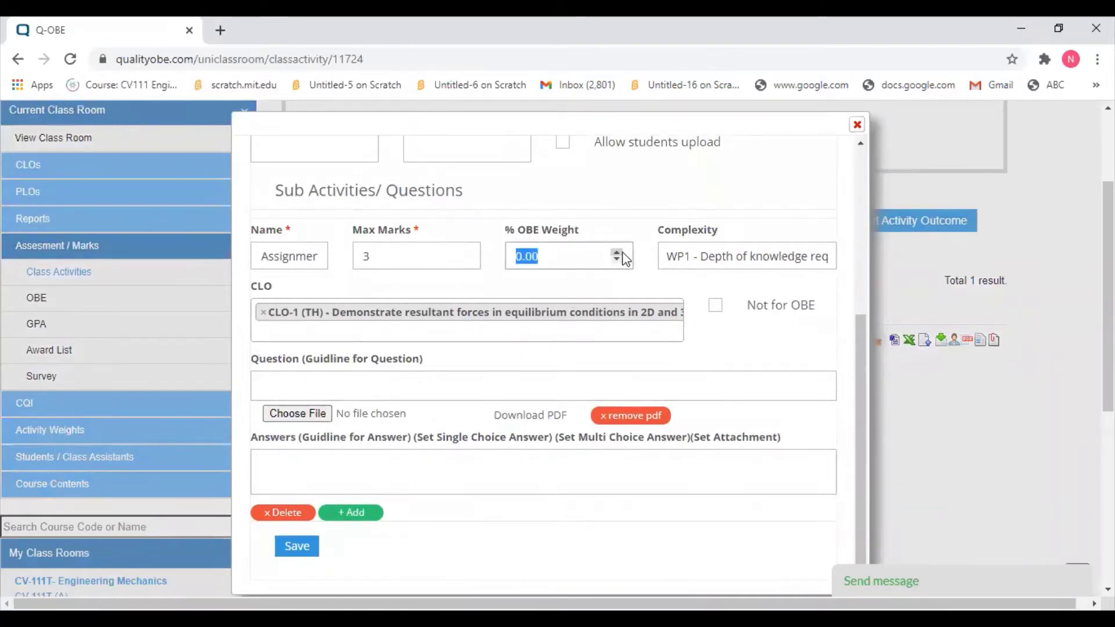
click(619, 254)
click(619, 261)
scroll(552, 462, down, 4)
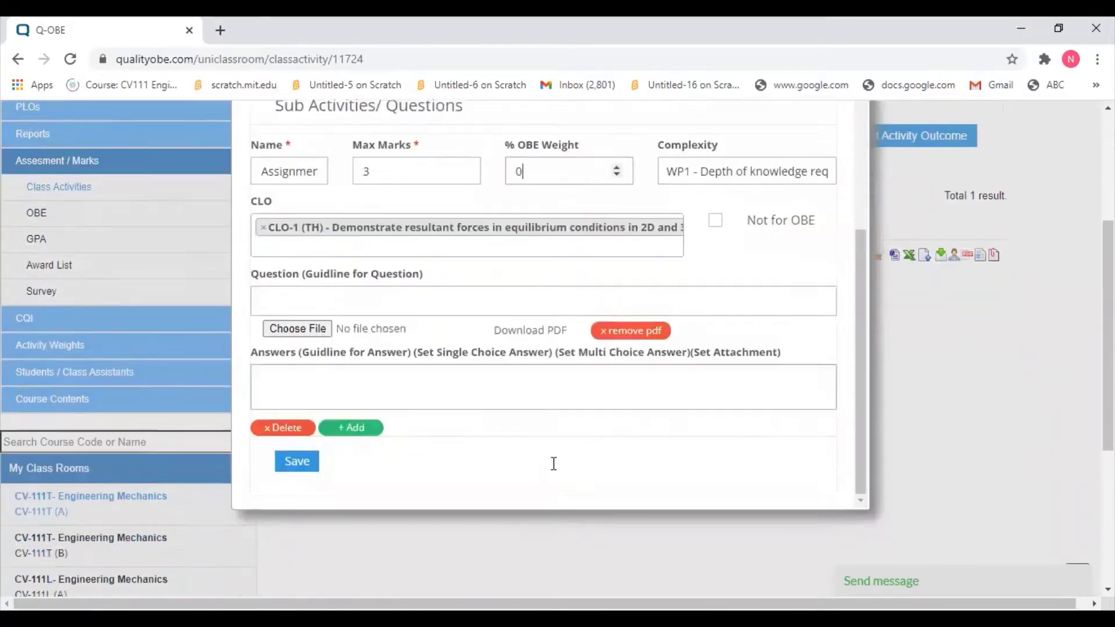
click(304, 301)
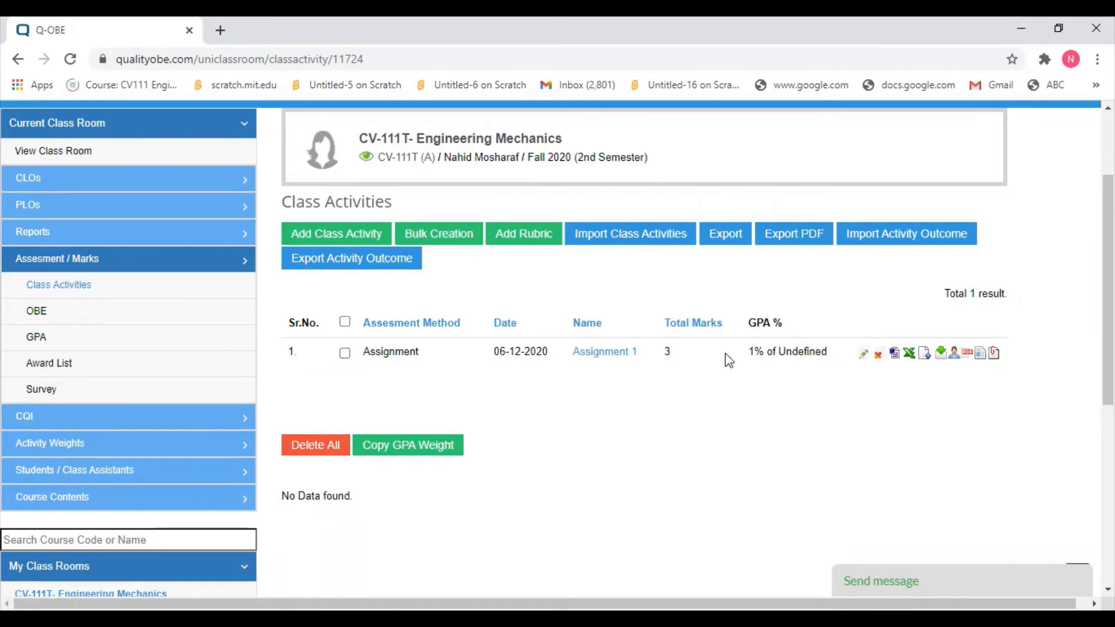
- Start another class activity for the class room using the assessment method Assignment
click(381, 236)
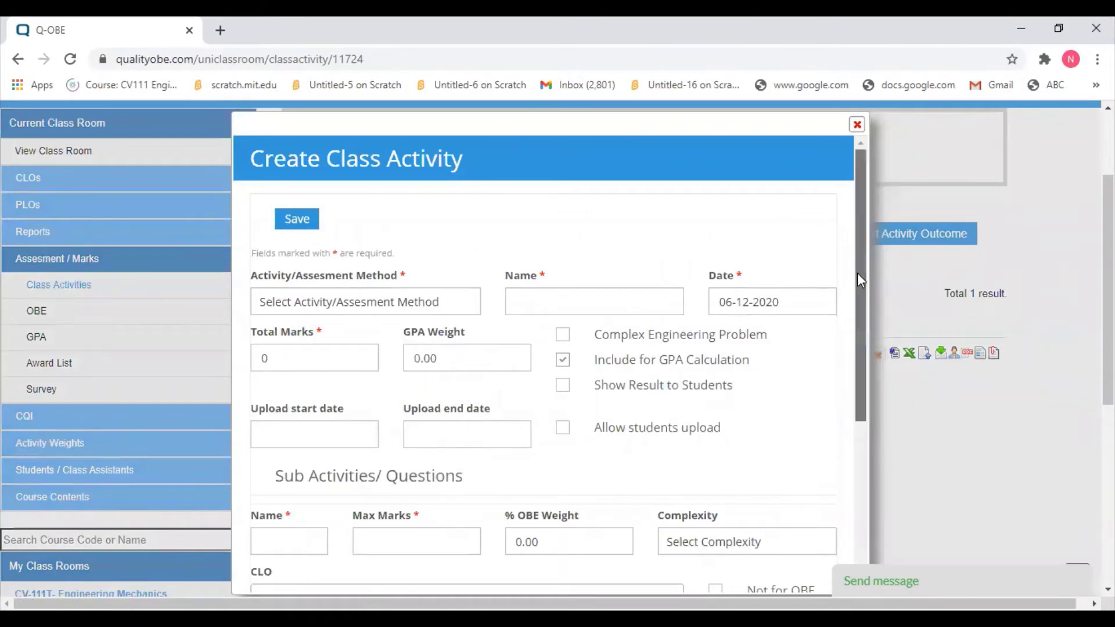
mouse_move(857, 273)
mouse_down()
mouse_move(851, 381)
mouse_move(862, 252)
mouse_up()
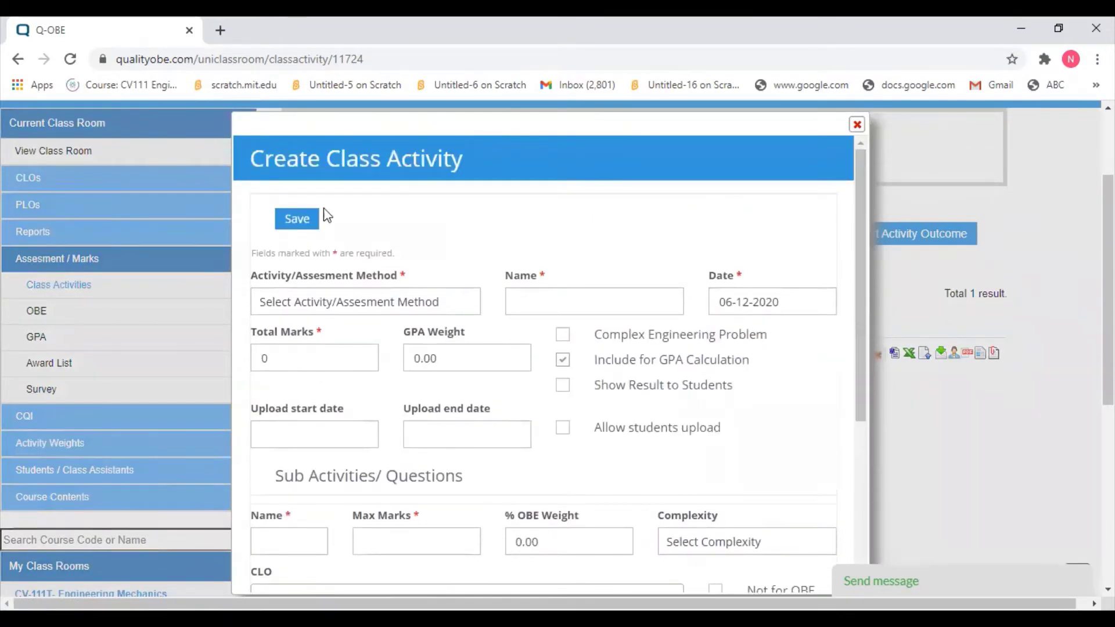
click(308, 303)
click(293, 381)
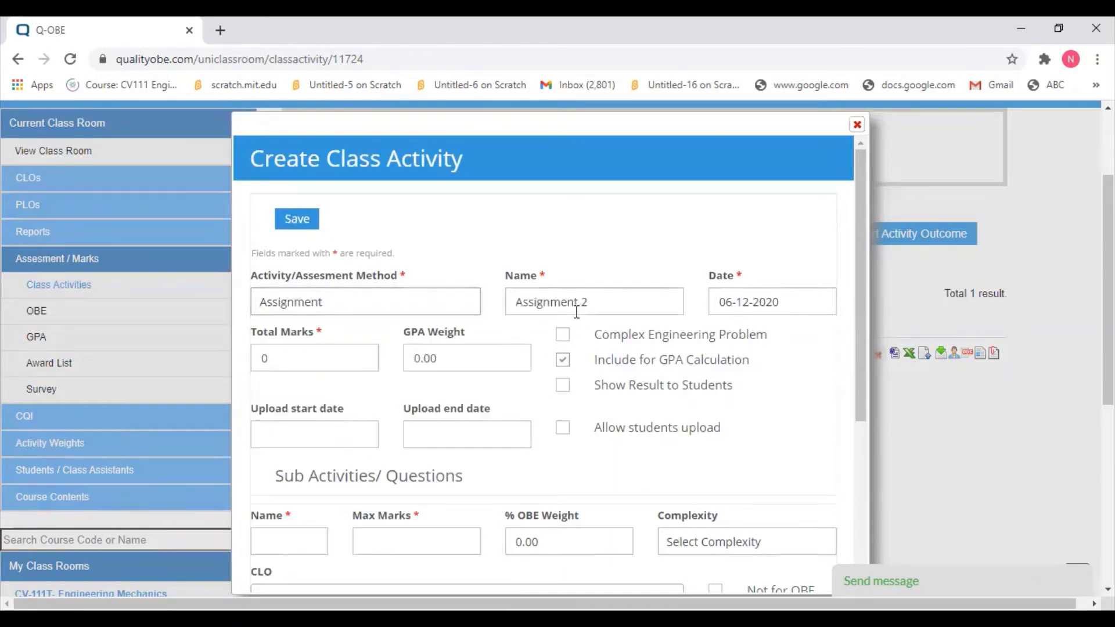
click(592, 301)
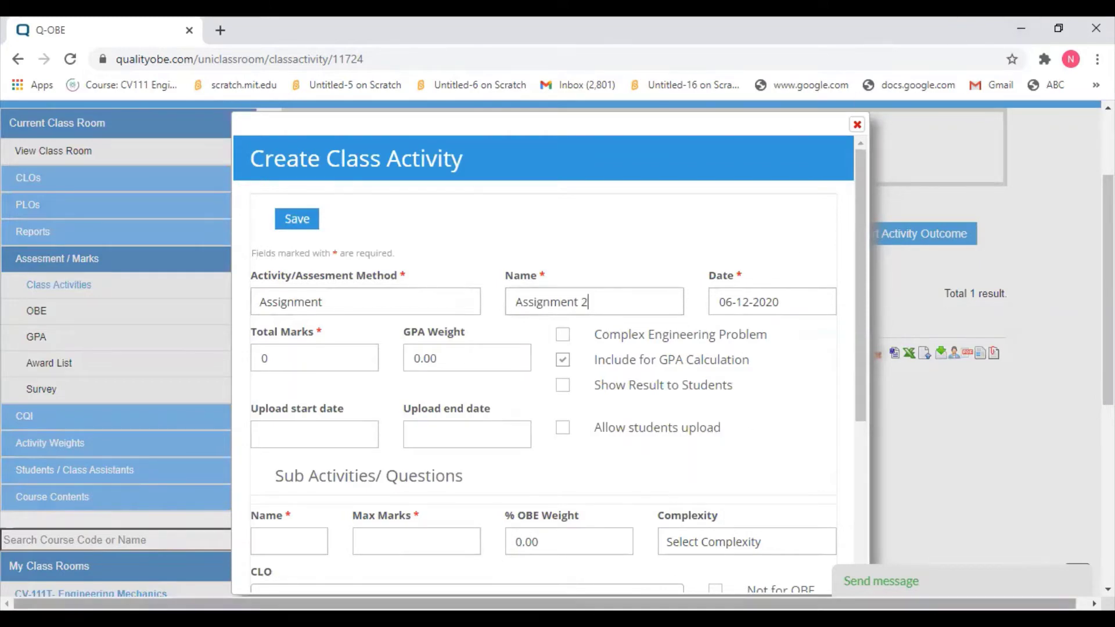
- Set the date of the new class activity to 25-09-2020
click(581, 619)
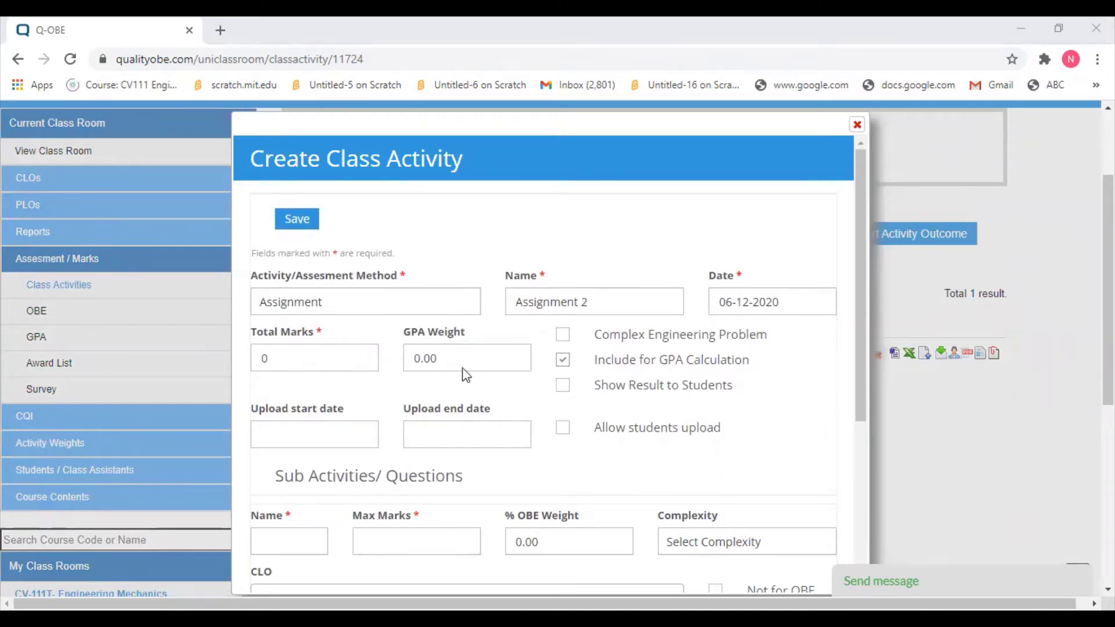
double_click(731, 304)
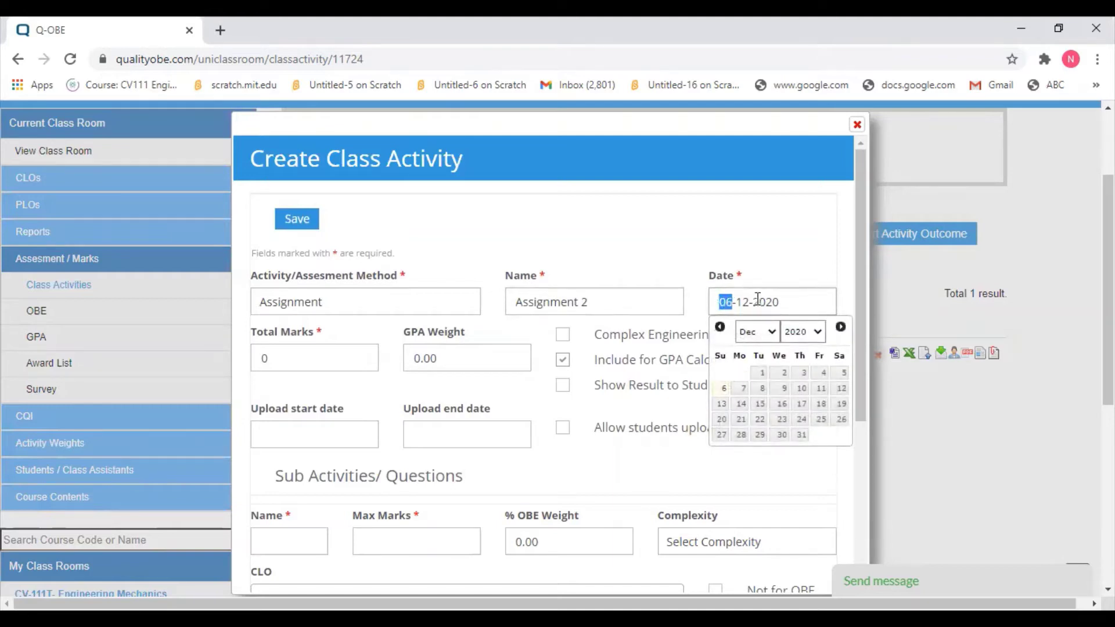
click(772, 331)
click(771, 228)
click(819, 419)
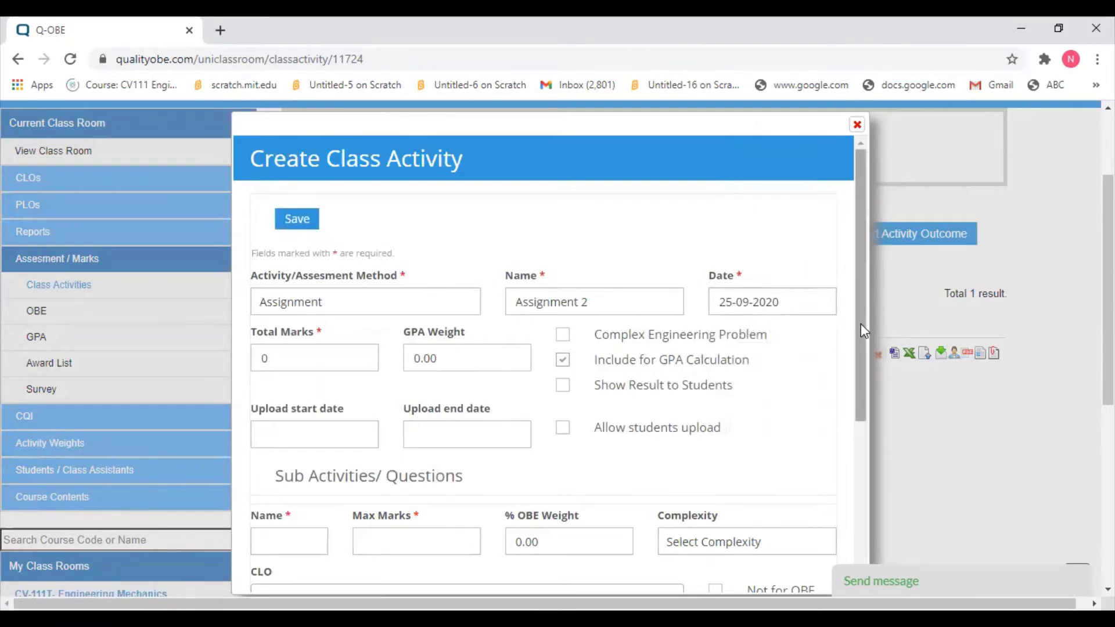
- Set the sub activity's maximum marks to 3 and name it "Assignment#2"
drag(860, 323, 851, 387)
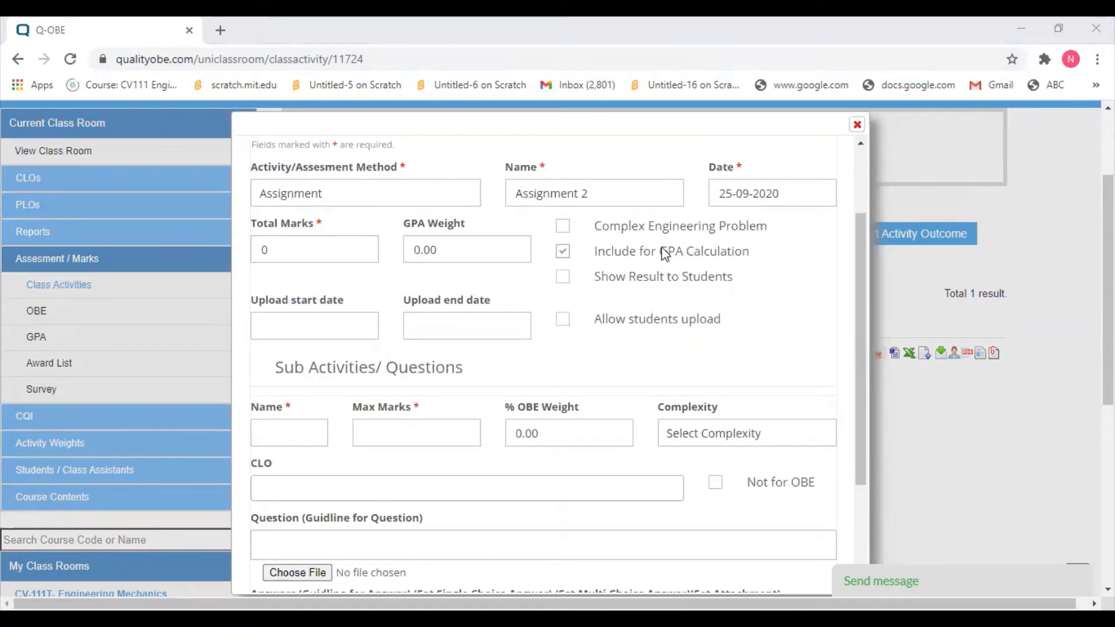
click(346, 251)
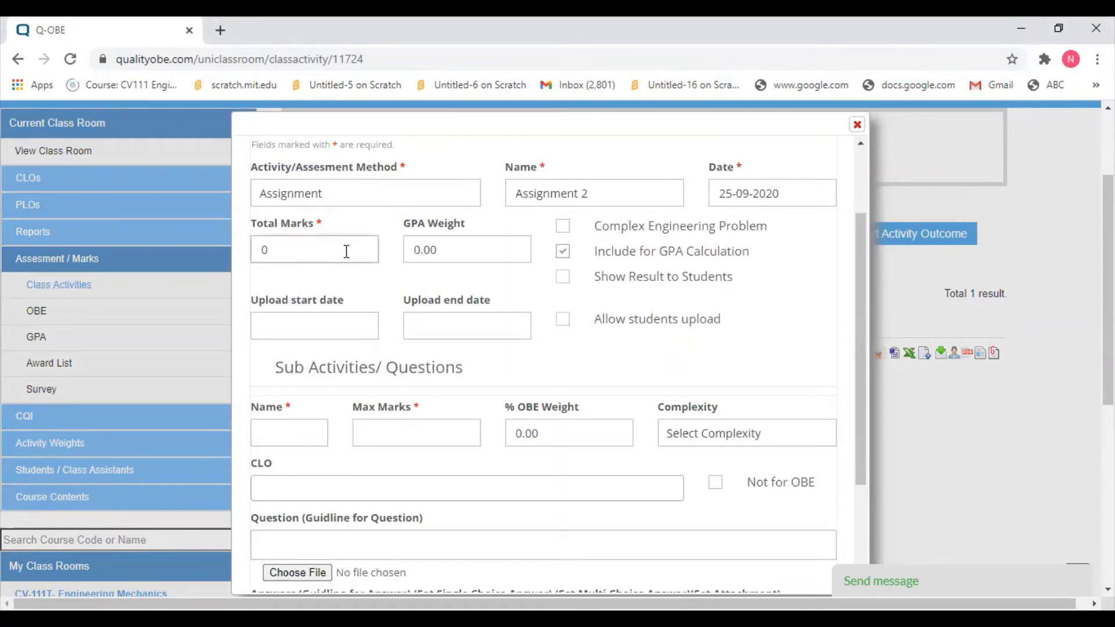
scroll(540, 415, down, 2)
click(436, 353)
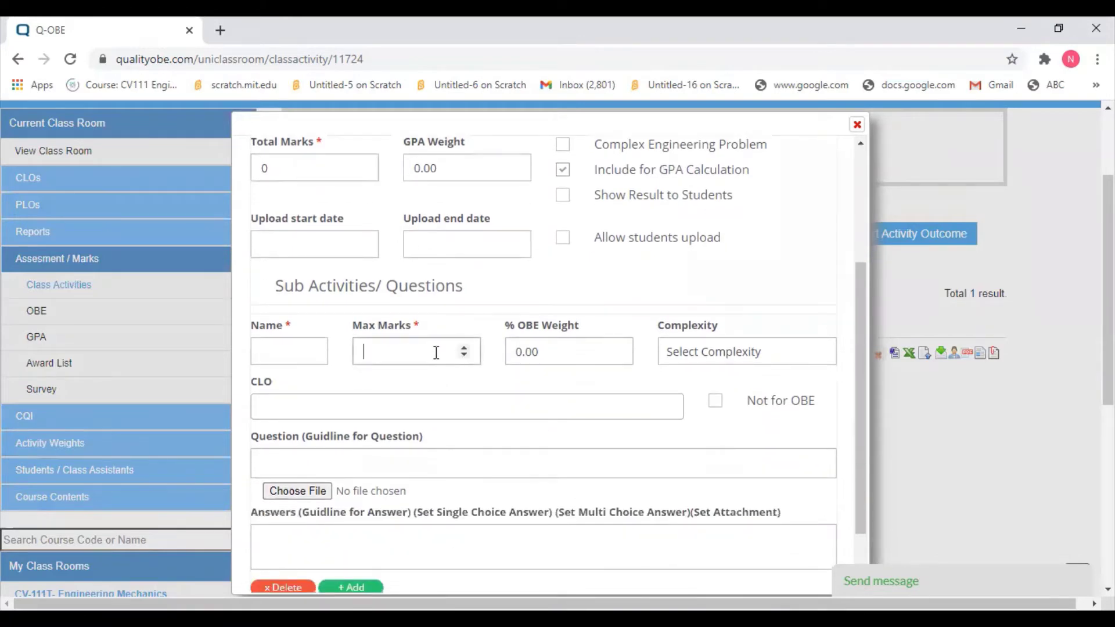
click(312, 352)
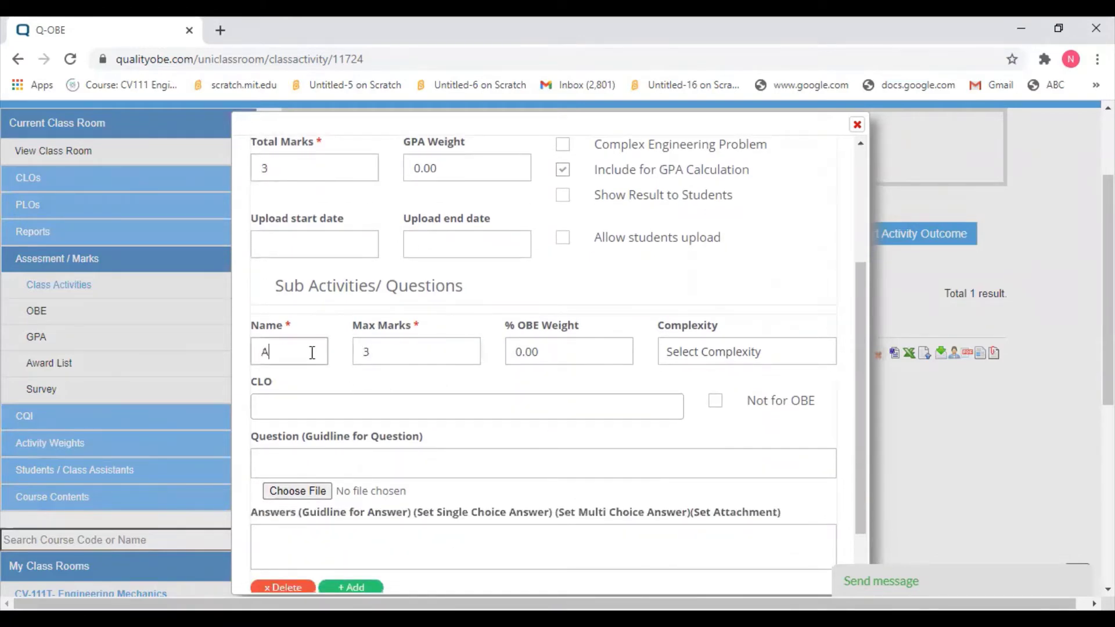
text(Assignemnt)
key(BackSpace)
key(BackSpace)
key(BackSpace)
key(BackSpace)
text(ment#2)
- Map the sub activity to CLO-3(TH) and set its complexity to WP2 - Range of conflicting requirements
click(381, 401)
click(389, 526)
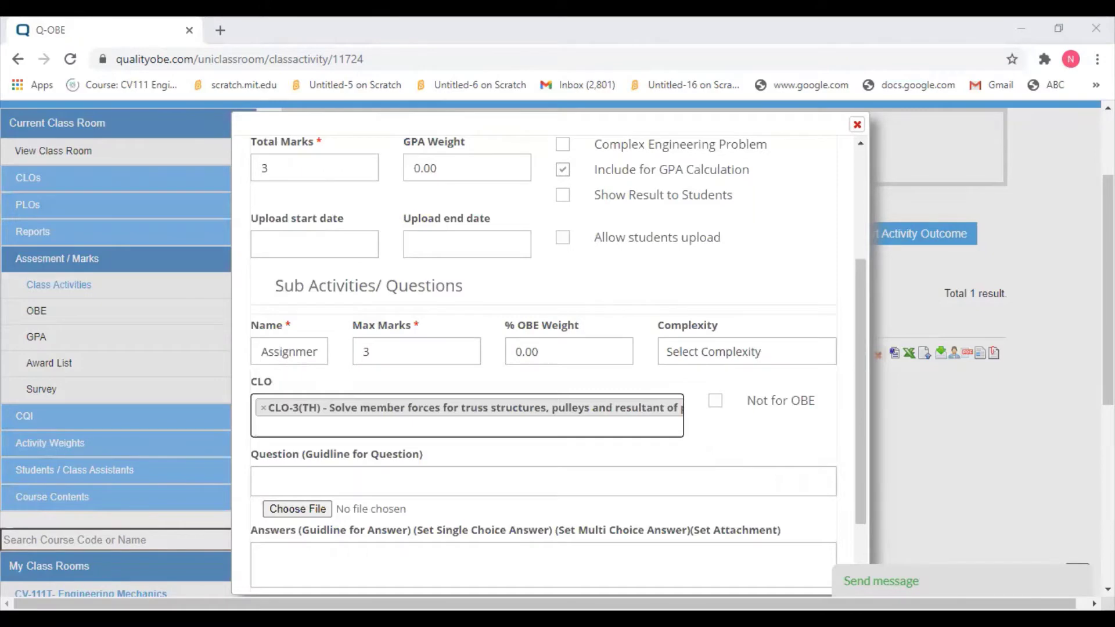
click(764, 354)
click(739, 430)
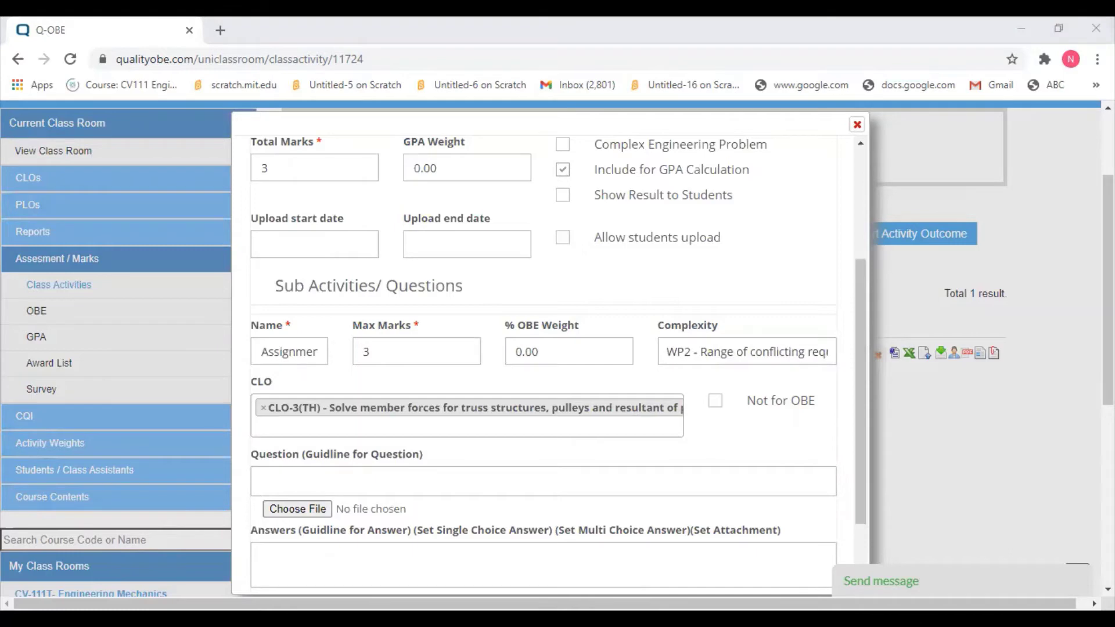
- Attach the PDF Engineering Mechanics Assignment#2 from the Desktop to the question and save Assignment 2
click(311, 511)
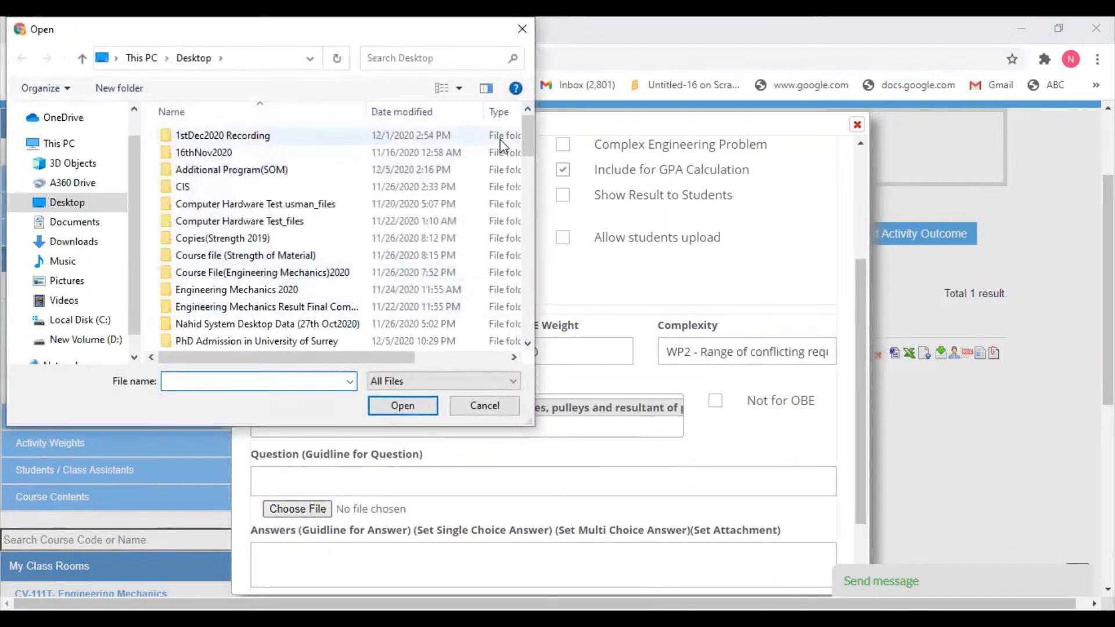
drag(522, 138, 524, 214)
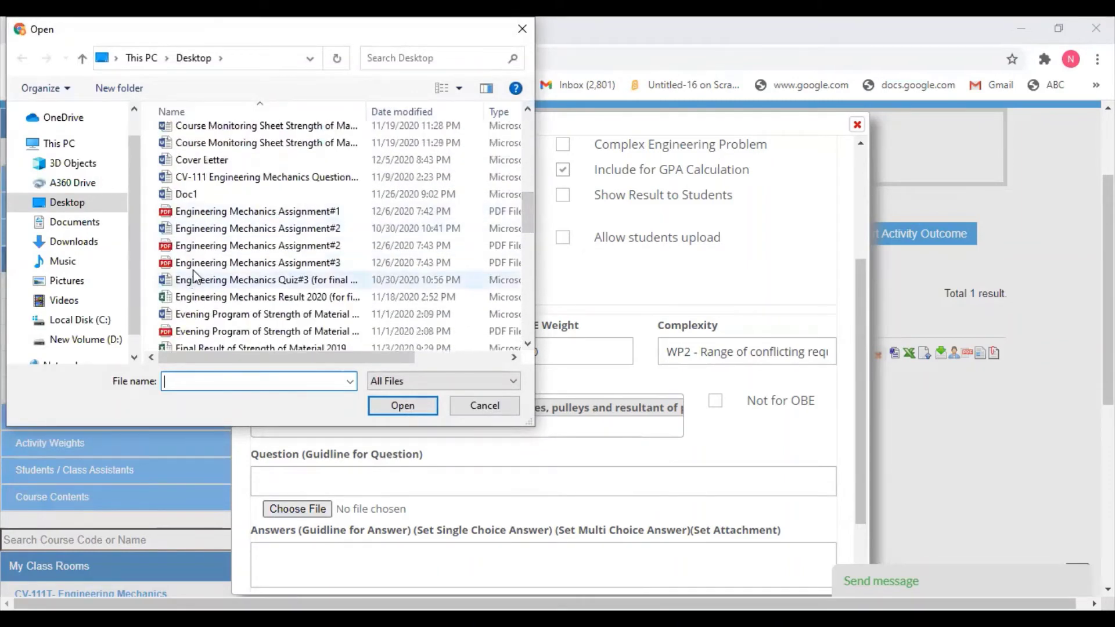
double_click(198, 246)
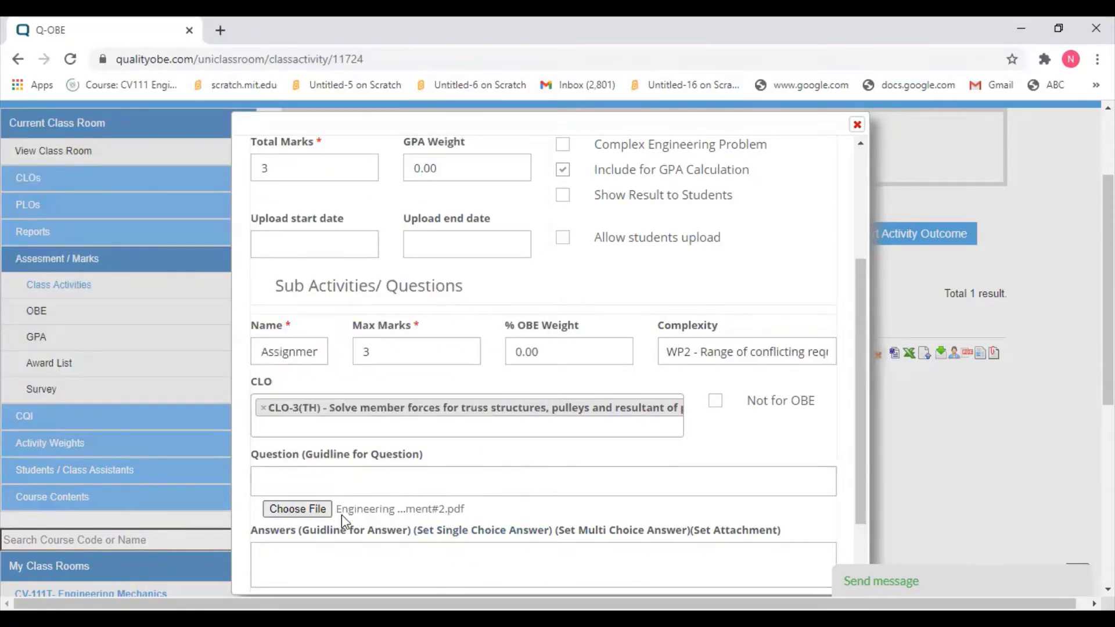
scroll(505, 540, down, 2)
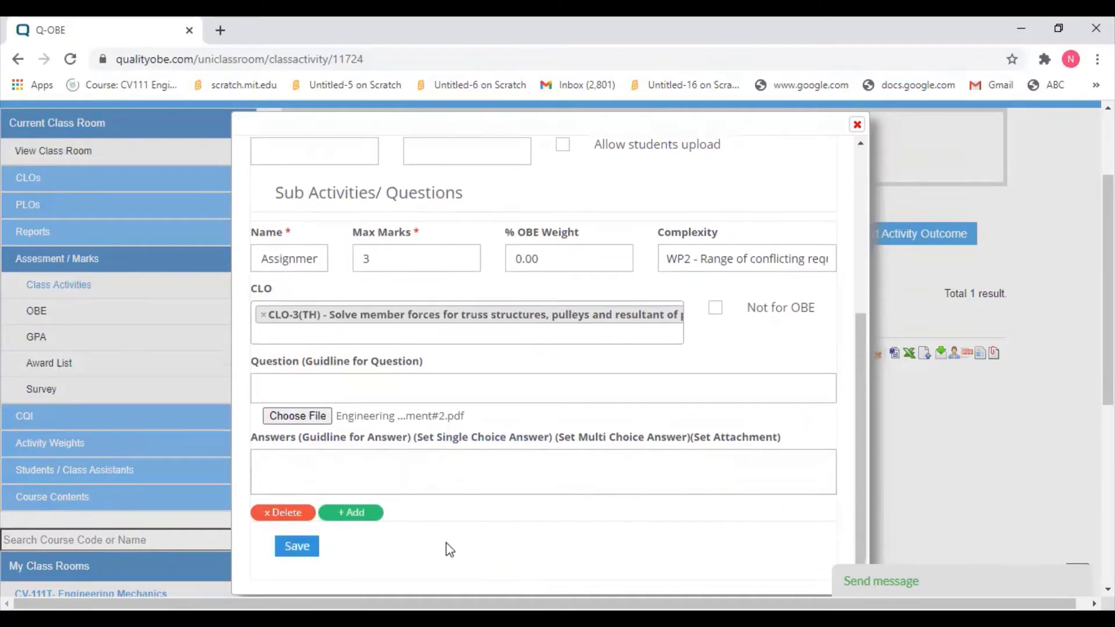
click(308, 555)
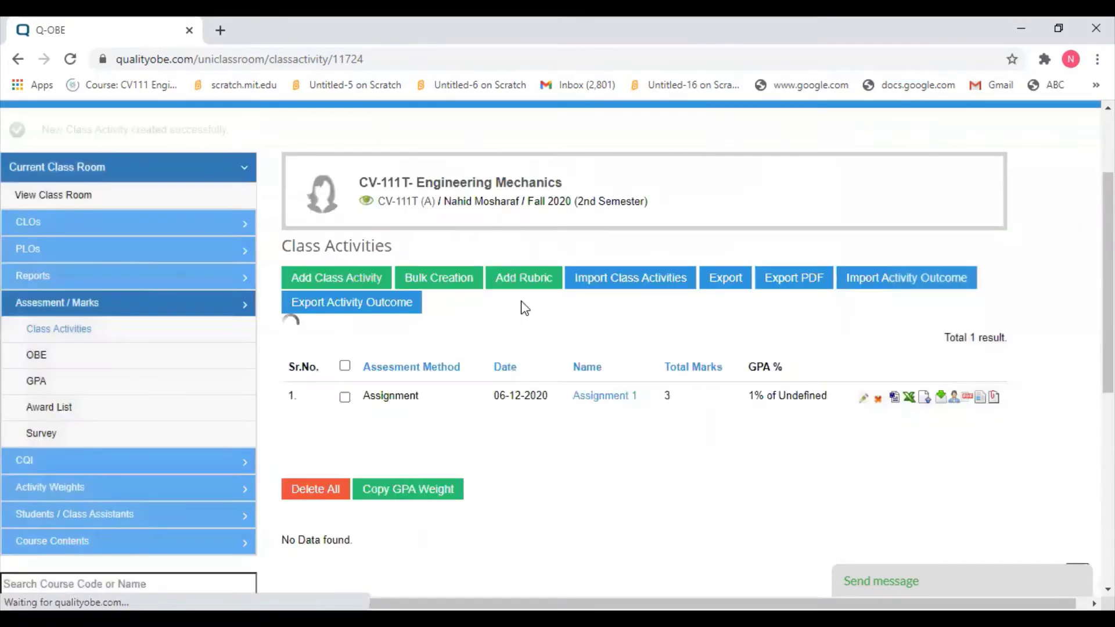
scroll(720, 546, down, 1)
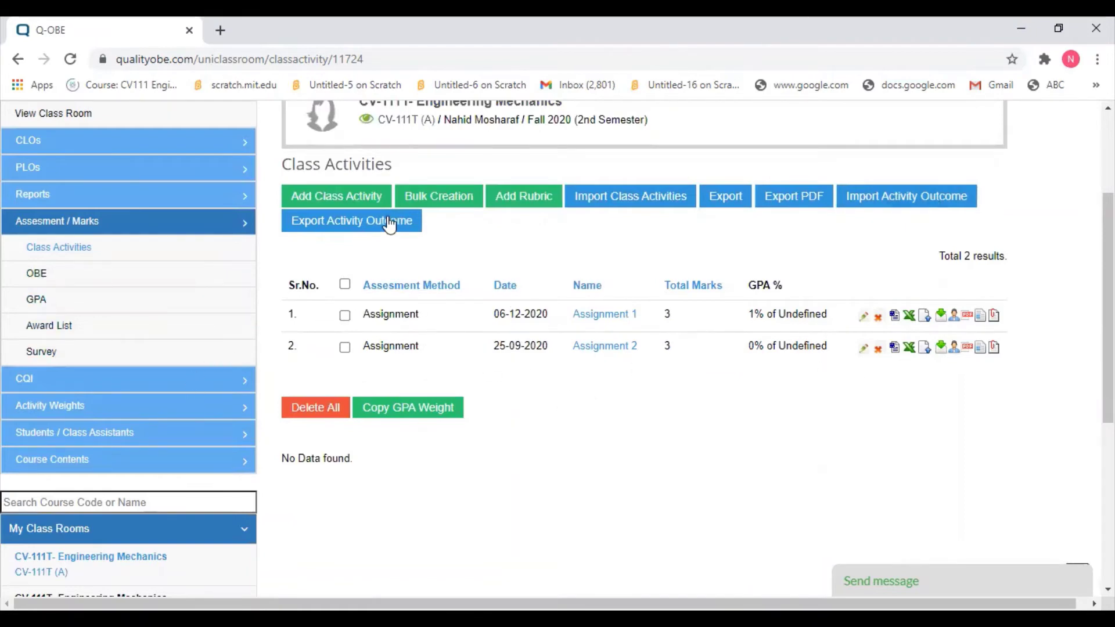
- Start a new class activity with the Assignment assessment method and the name Assignment 3
click(351, 197)
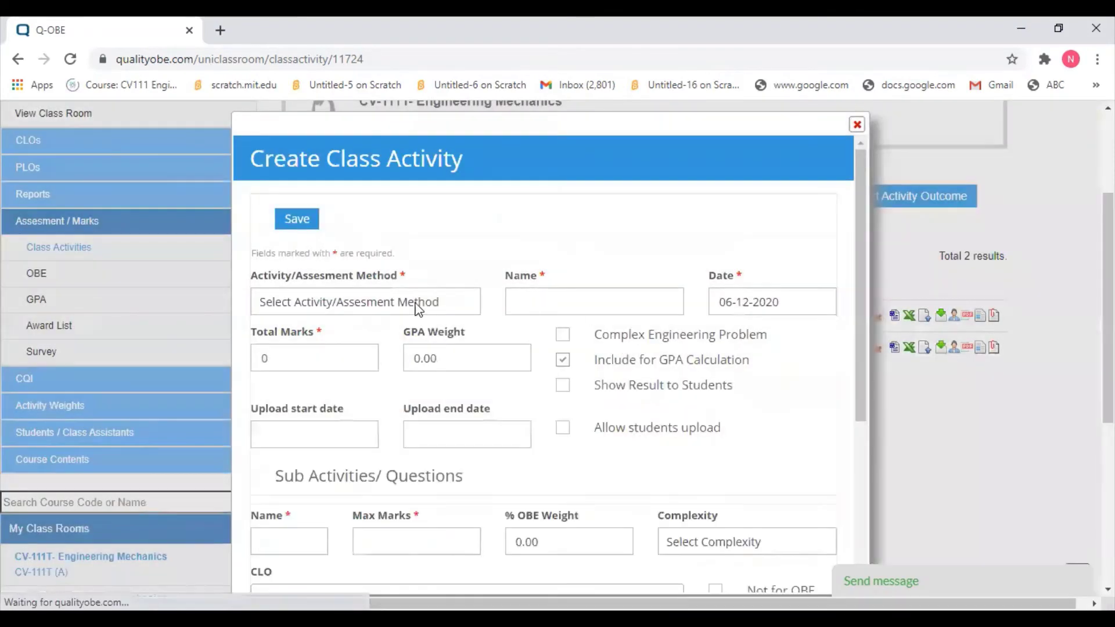
click(372, 302)
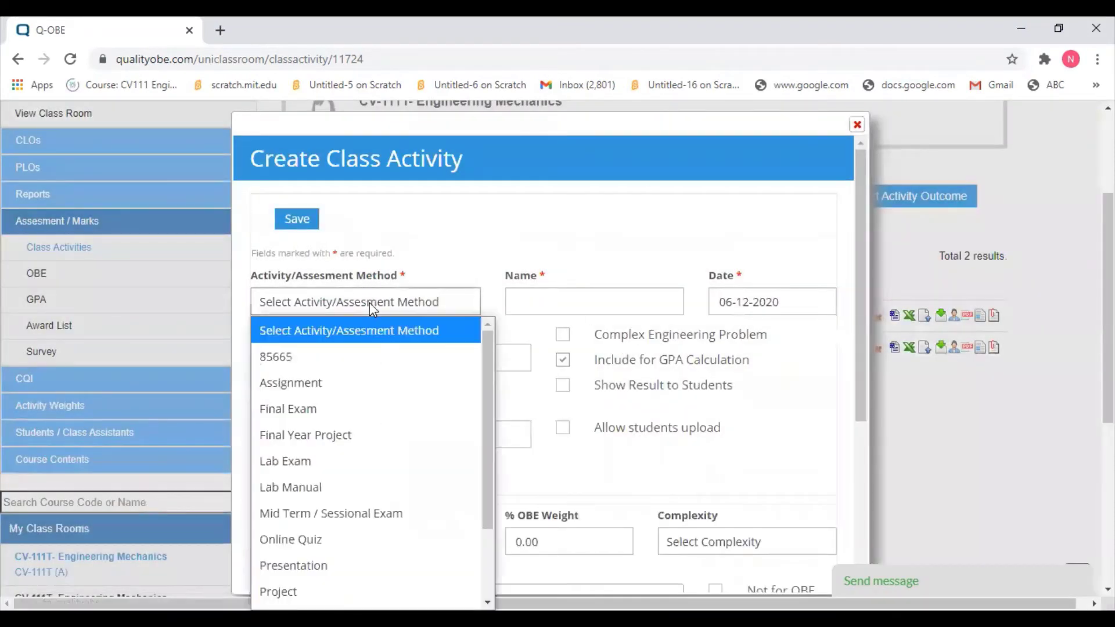
click(364, 384)
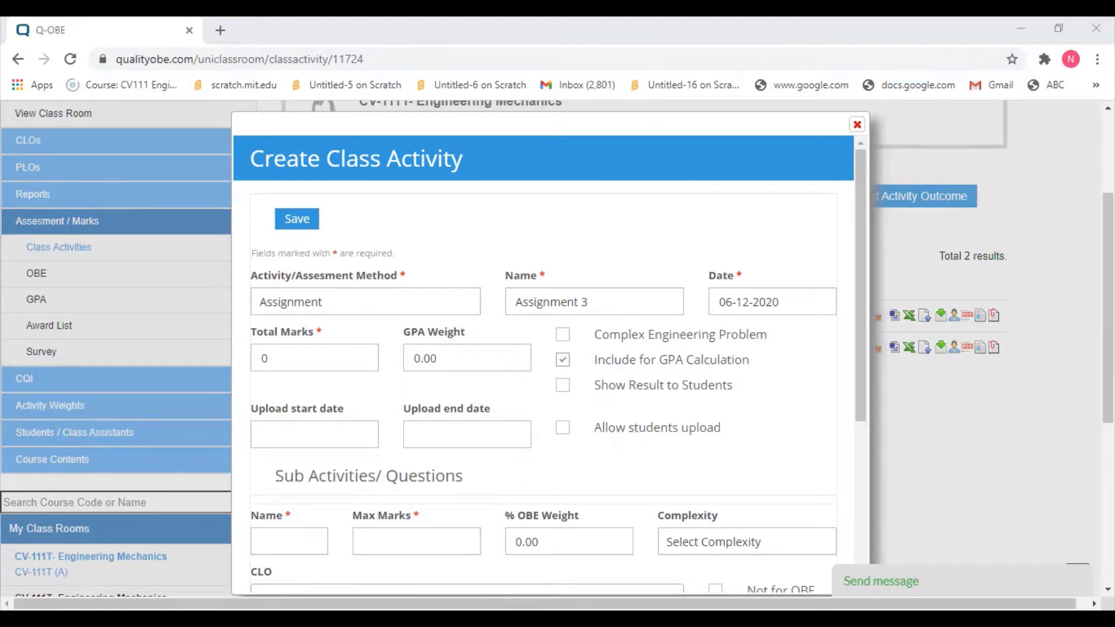
- Set the date of the Assignment 3 class activity to 12-10-2020
click(785, 307)
click(781, 333)
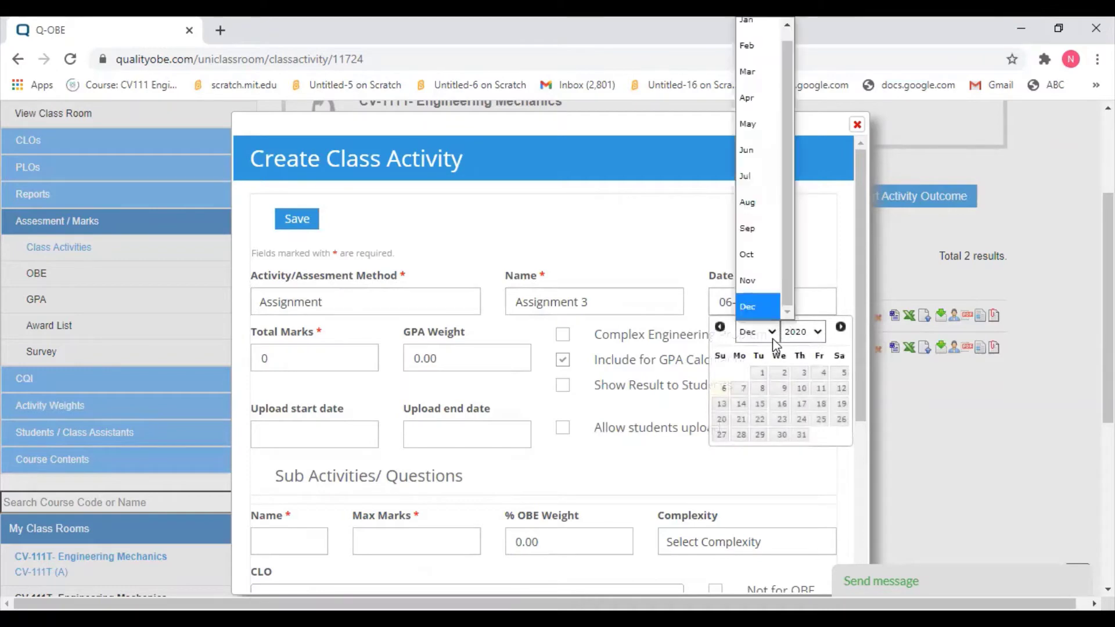
click(755, 253)
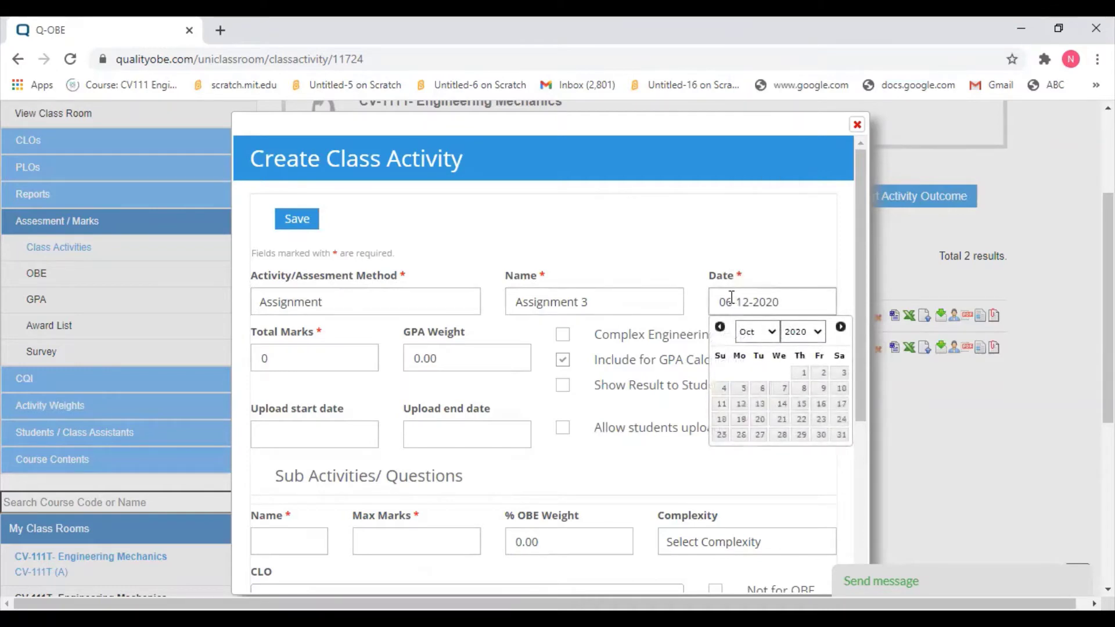
drag(731, 298, 718, 301)
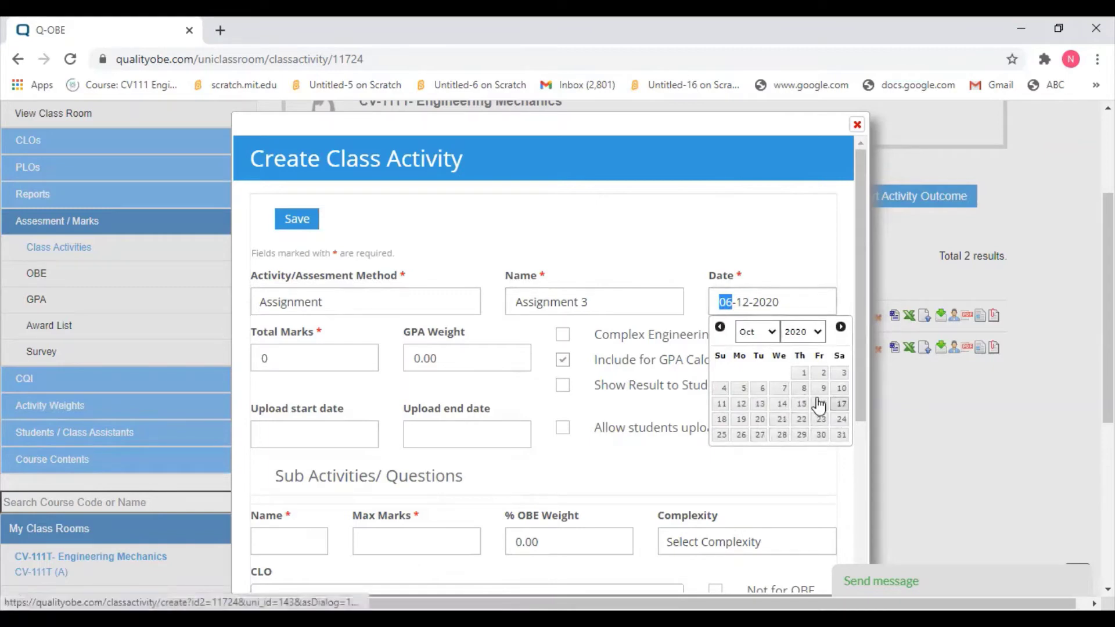
click(741, 404)
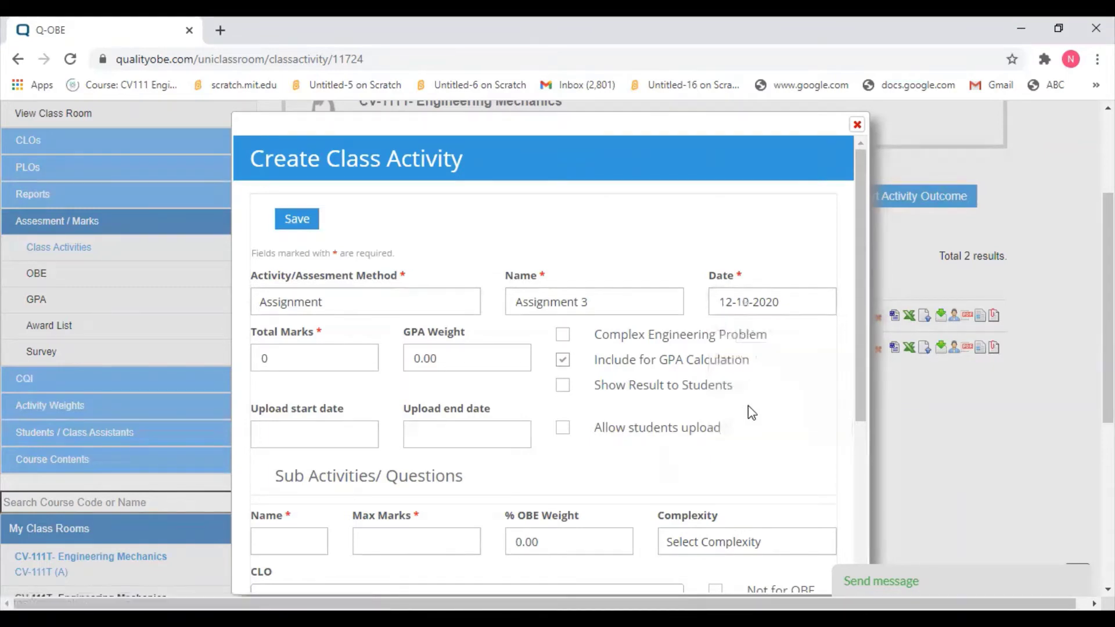
- Set the sub activity's maximum marks to 4 and name it "Assignment-3"
drag(865, 361, 838, 502)
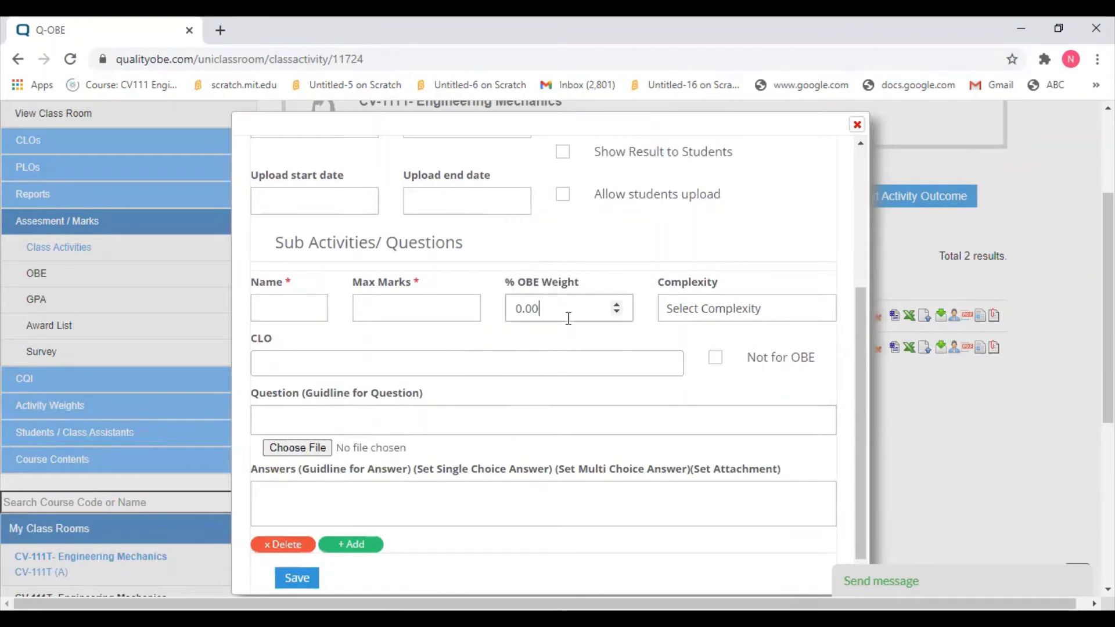
click(390, 313)
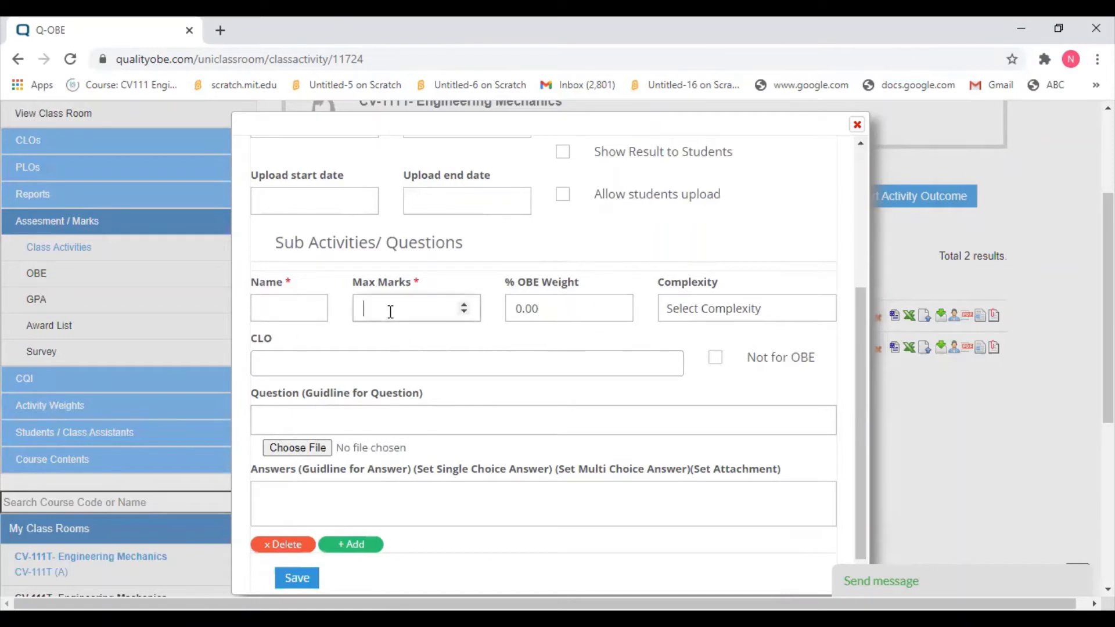
text(4)
click(307, 312)
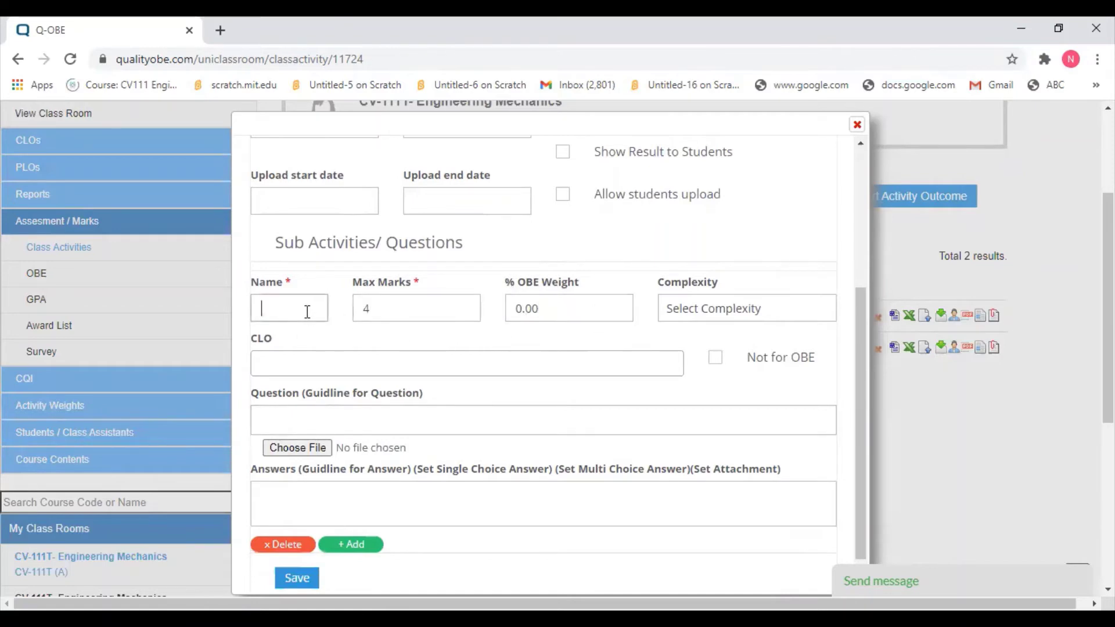
text(Assignemnt)
key(BackSpace)
key(BackSpace)
key(BackSpace)
key(BackSpace)
text(ment-3)
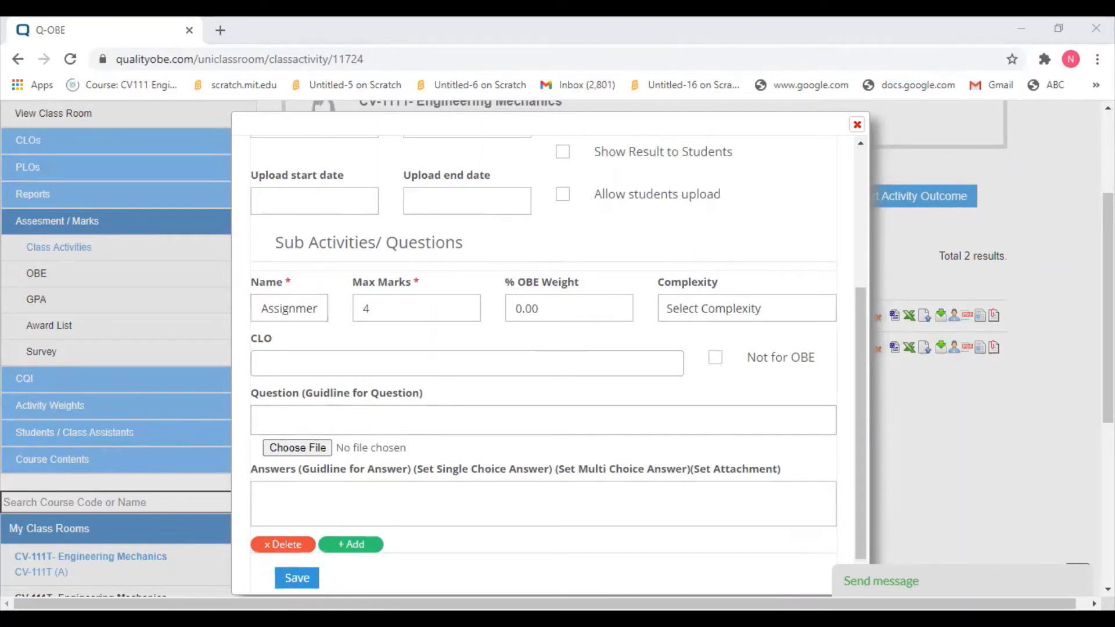
- Map the sub activity to CLO-2 (TH), attach the PDF Engineering Mechanics Assignment#3 from the Desktop and save Assignment 3
click(408, 368)
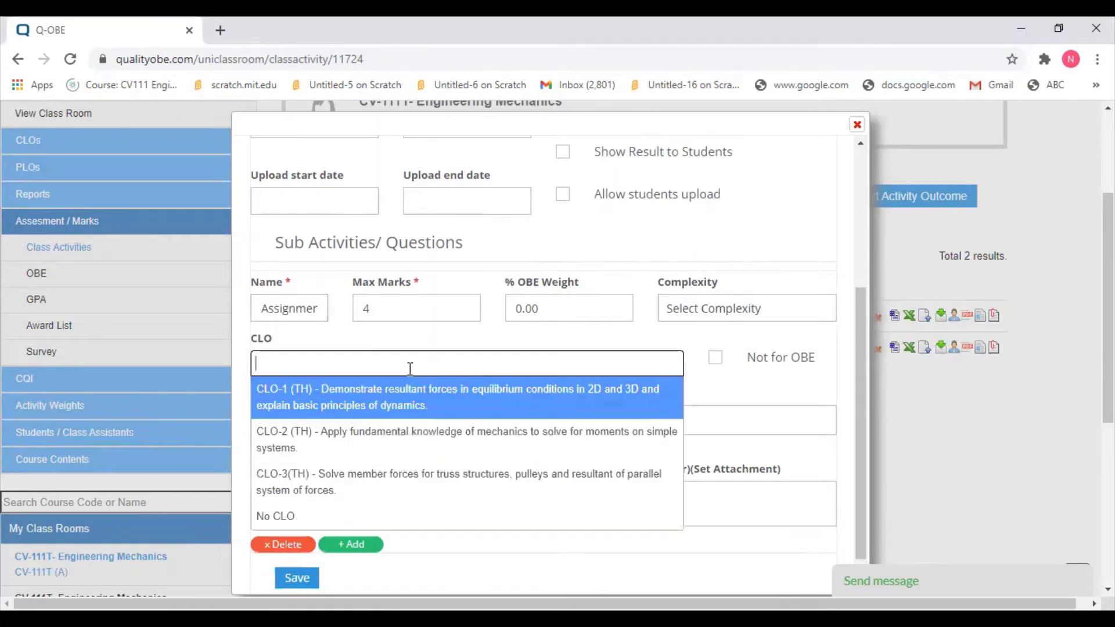
click(395, 436)
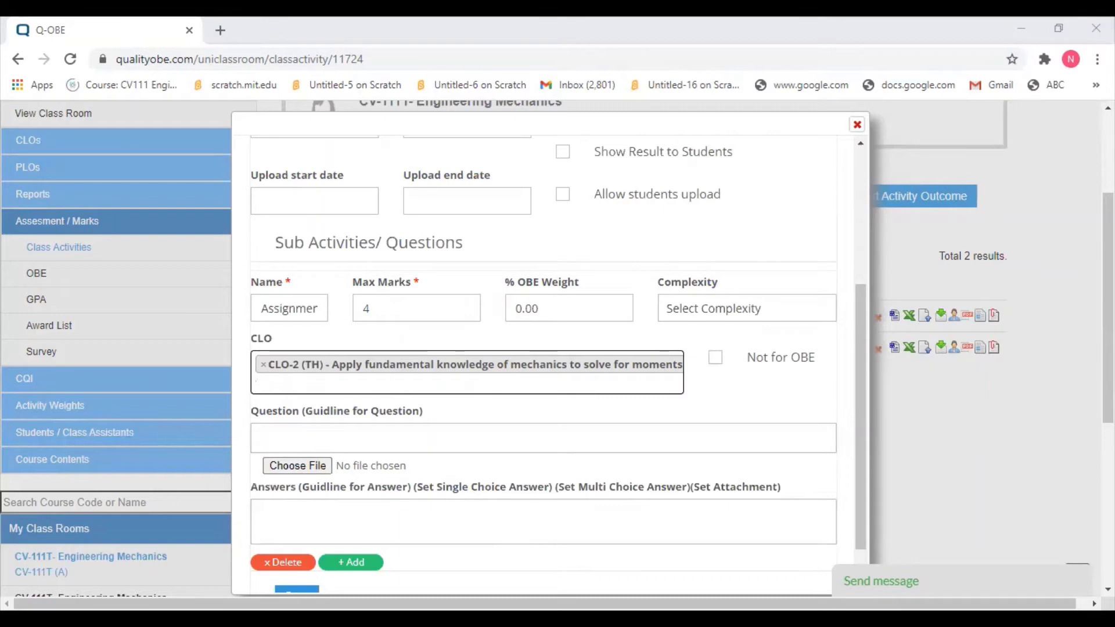
click(319, 464)
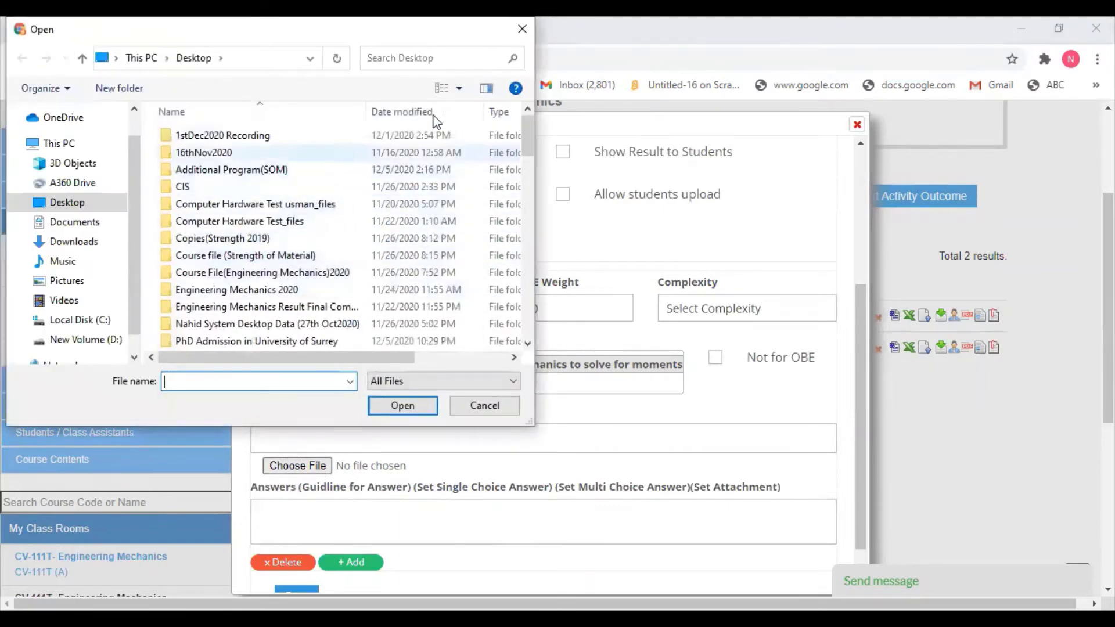
drag(522, 152, 512, 232)
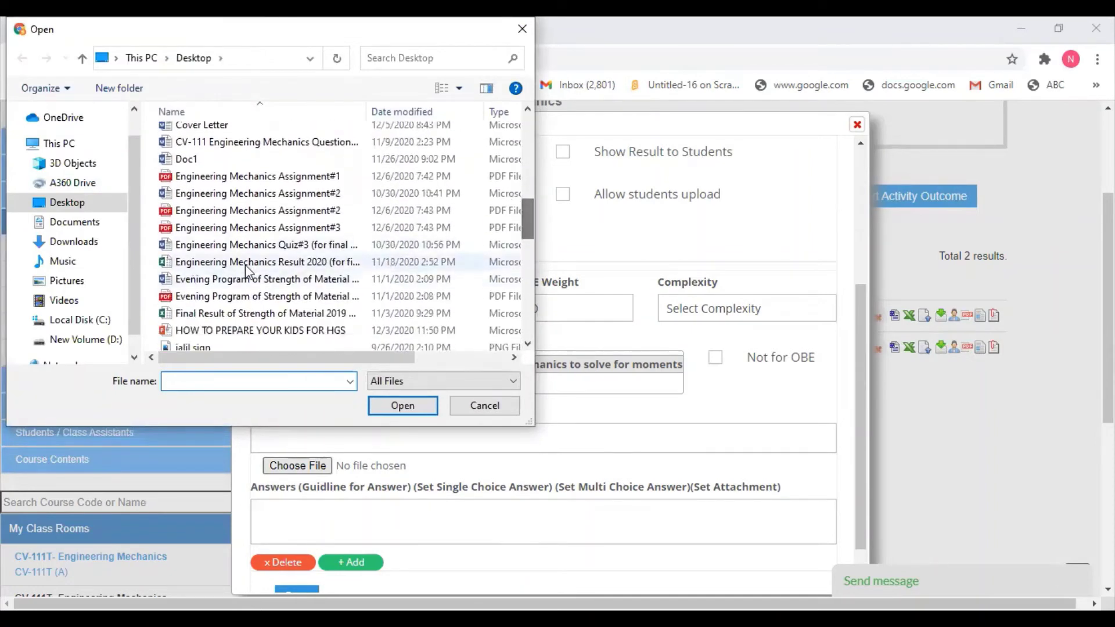
click(252, 229)
double_click(252, 229)
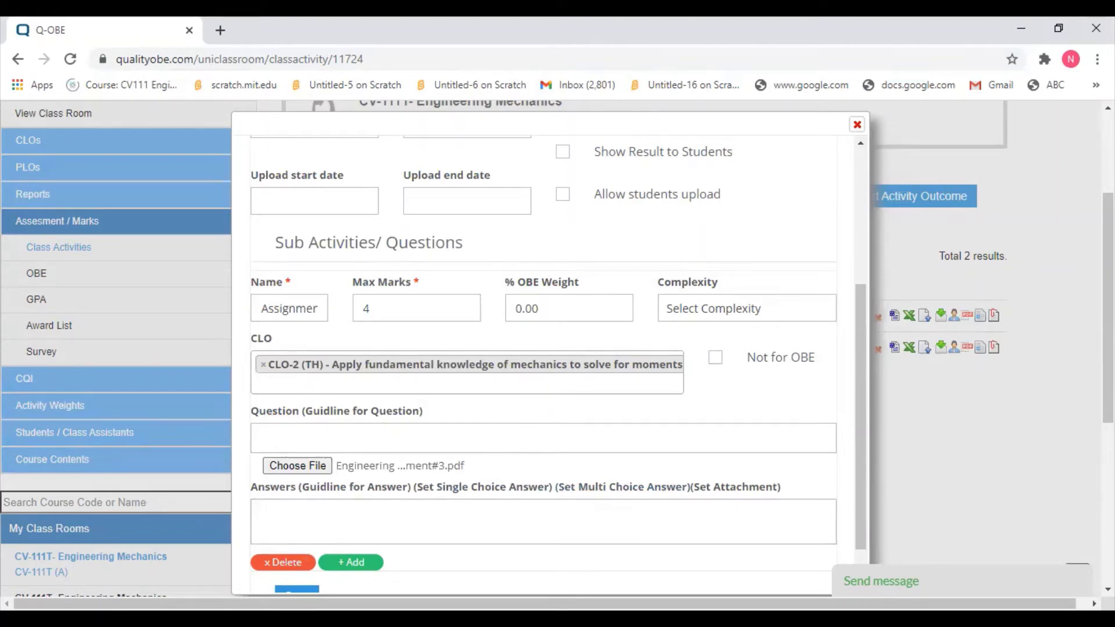
scroll(428, 580, down, 1)
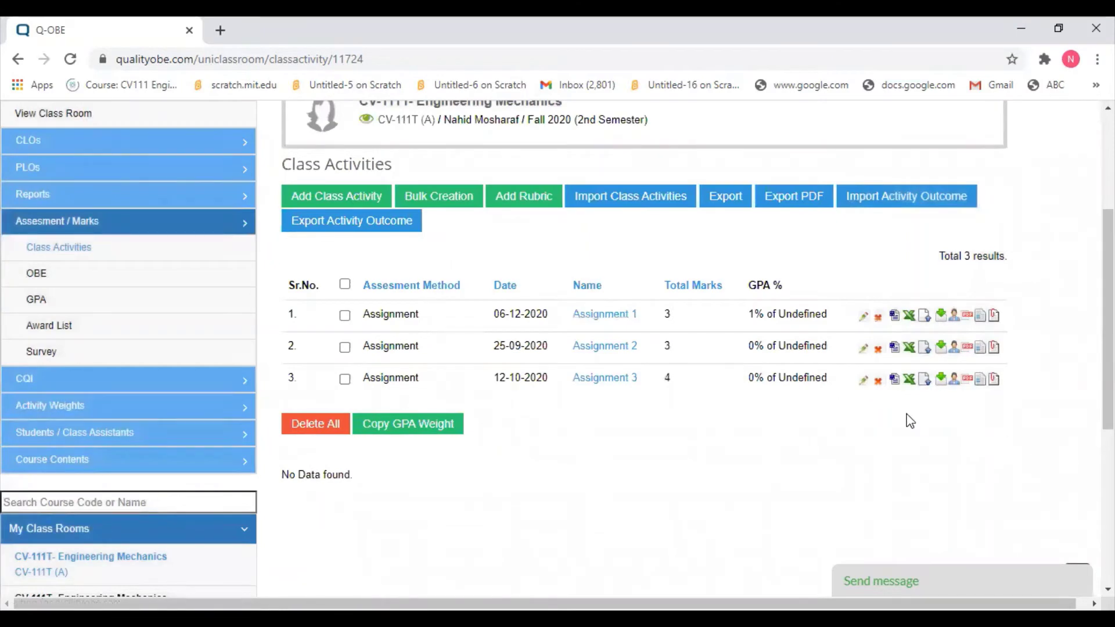
- Edit Assignment 3 to set its sub activity's complexity to WP2 - Range of conflicting requirements, and save it
click(864, 381)
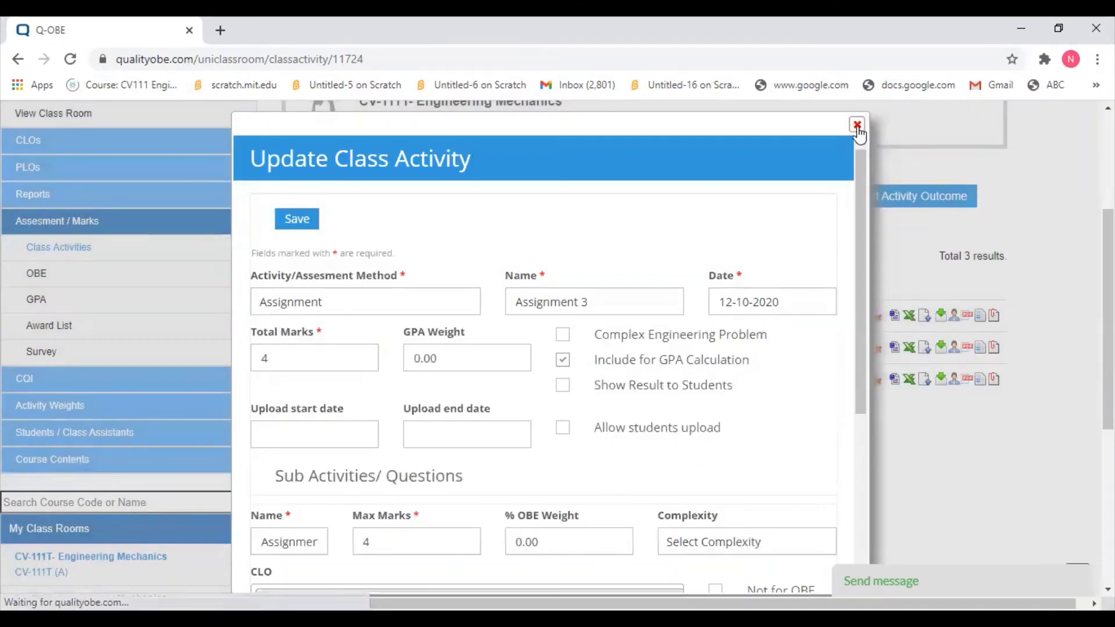
click(857, 125)
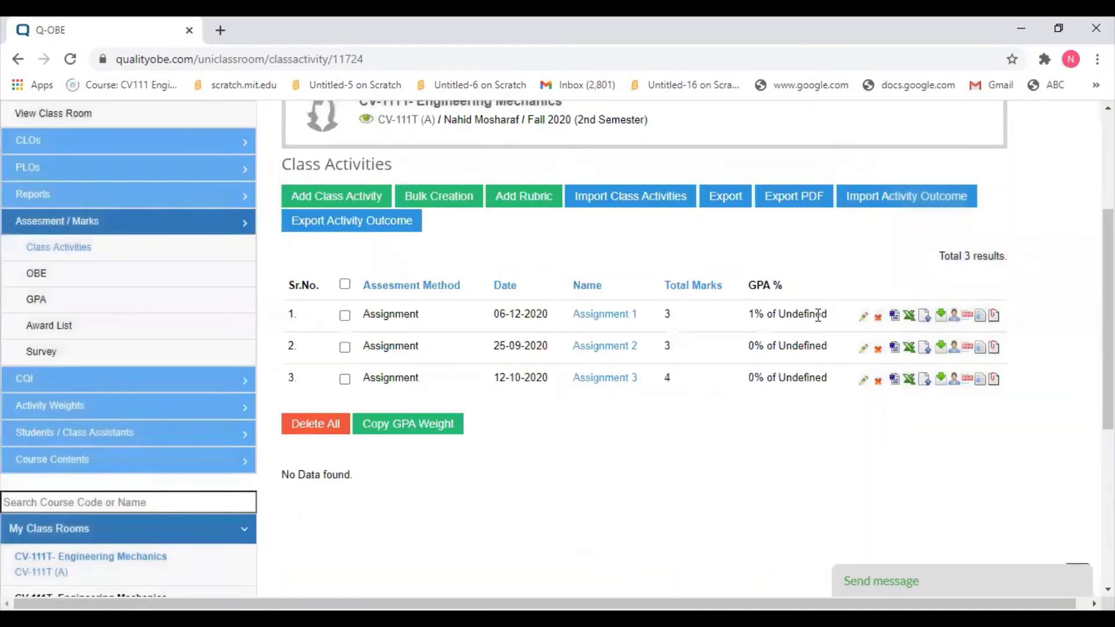
click(862, 381)
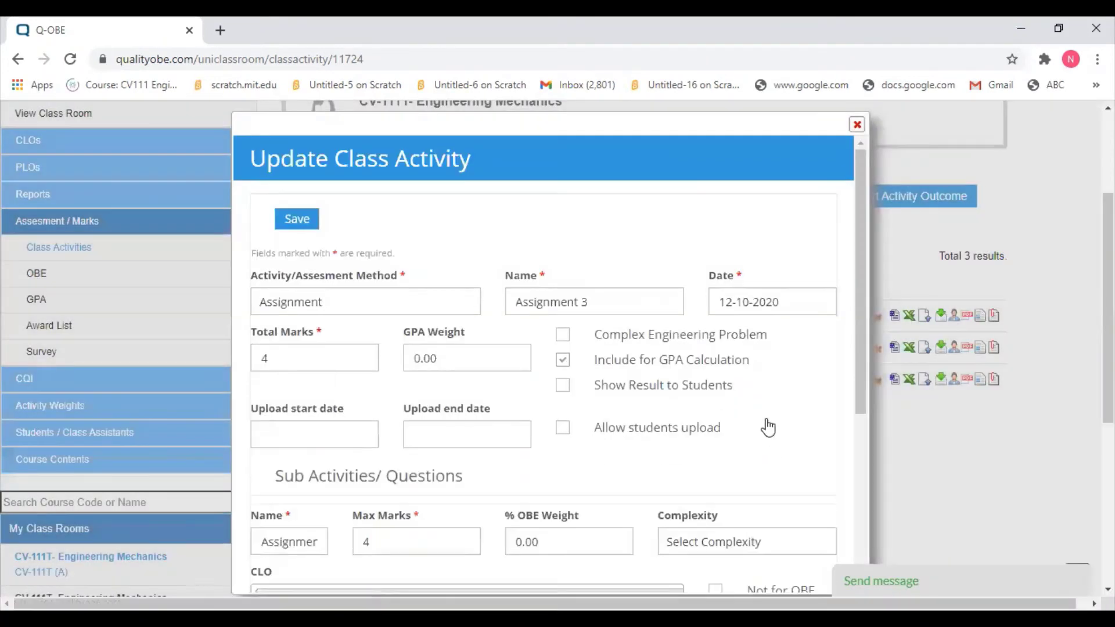
scroll(760, 424, down, 4)
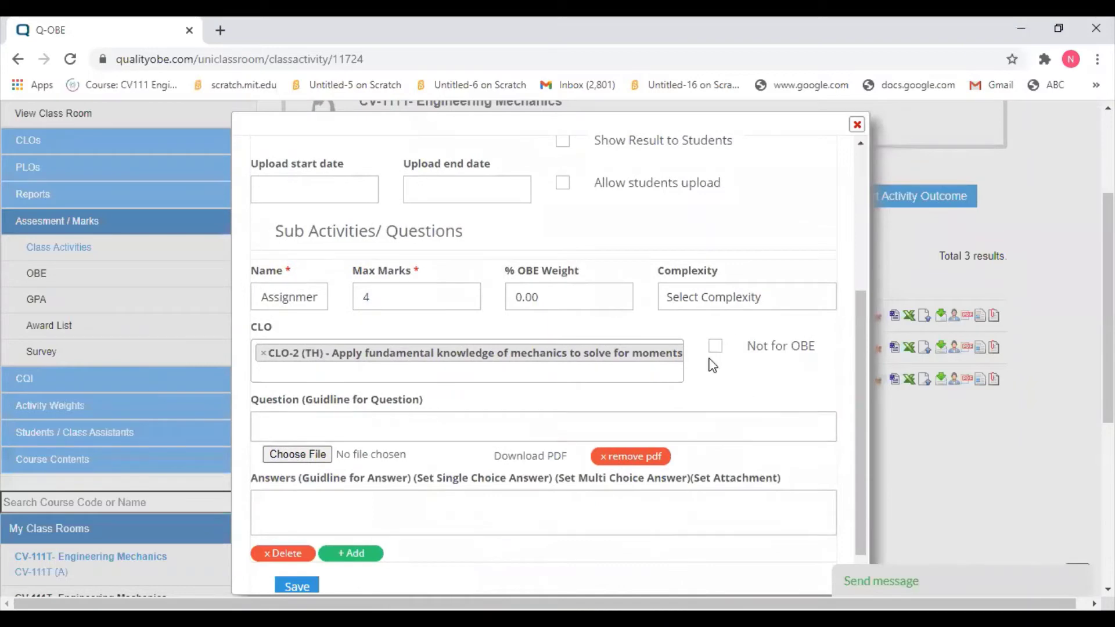
click(713, 306)
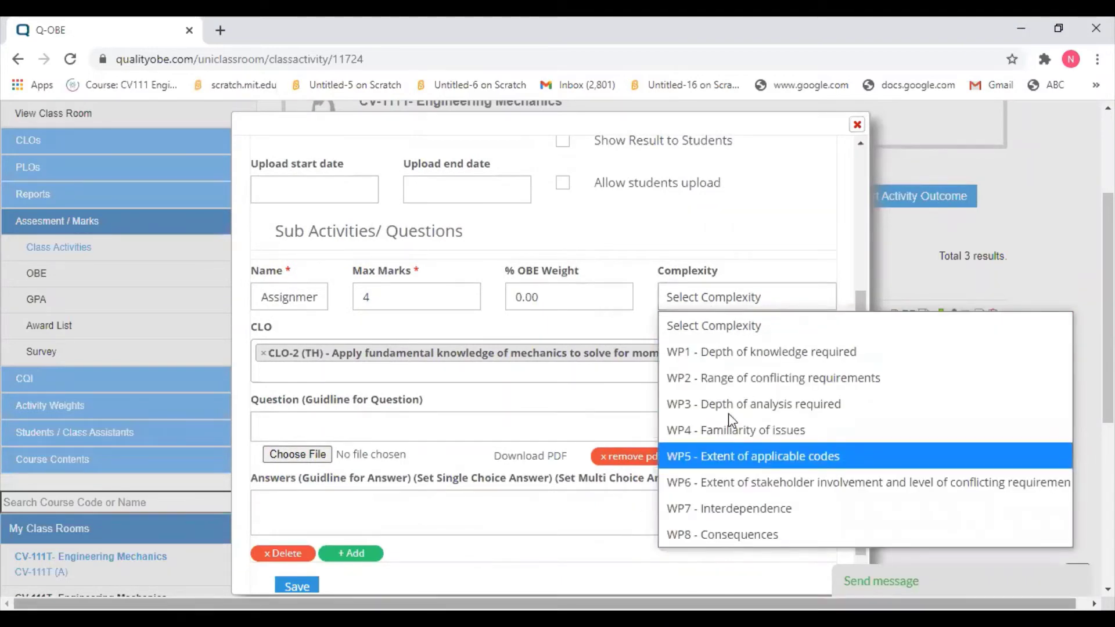
click(734, 378)
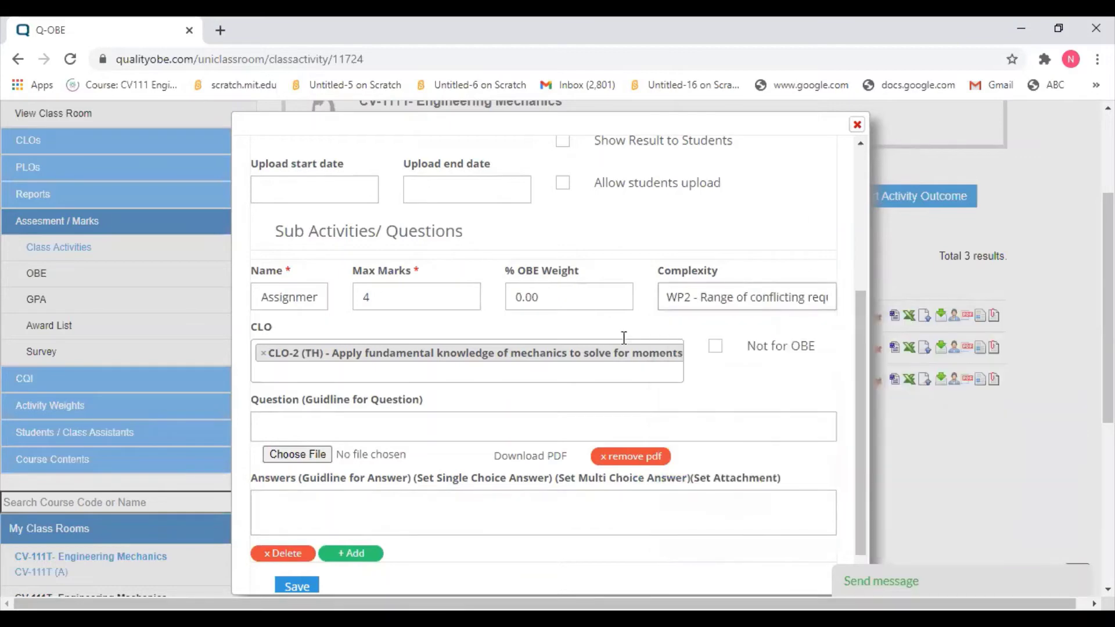
click(297, 586)
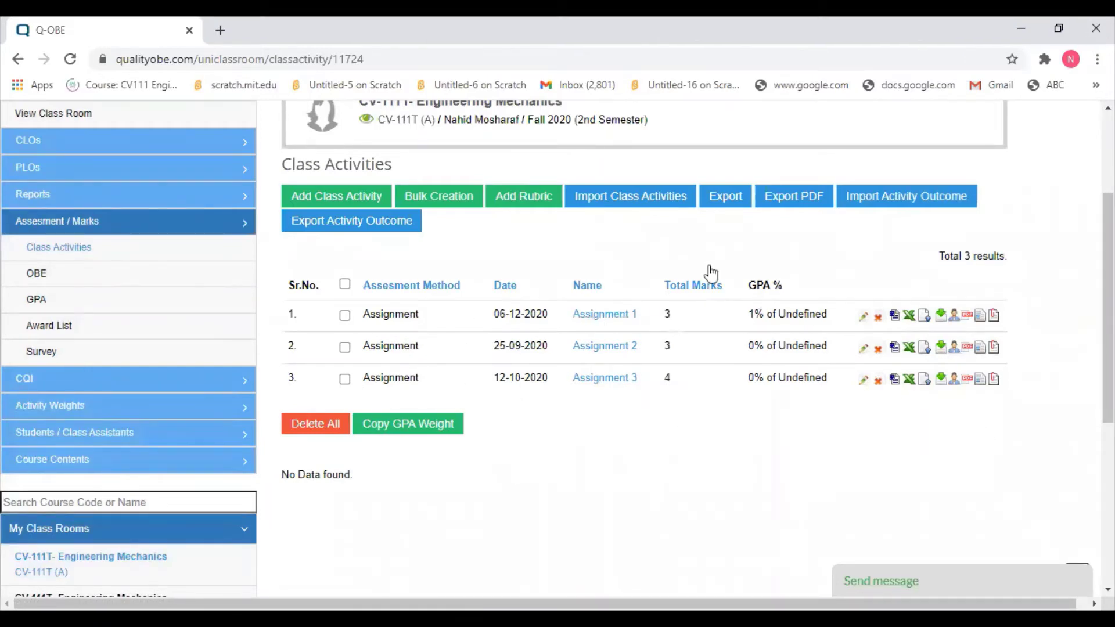
- Start a new class activity with the Quiz assessment method and the name Quiz 1
click(378, 197)
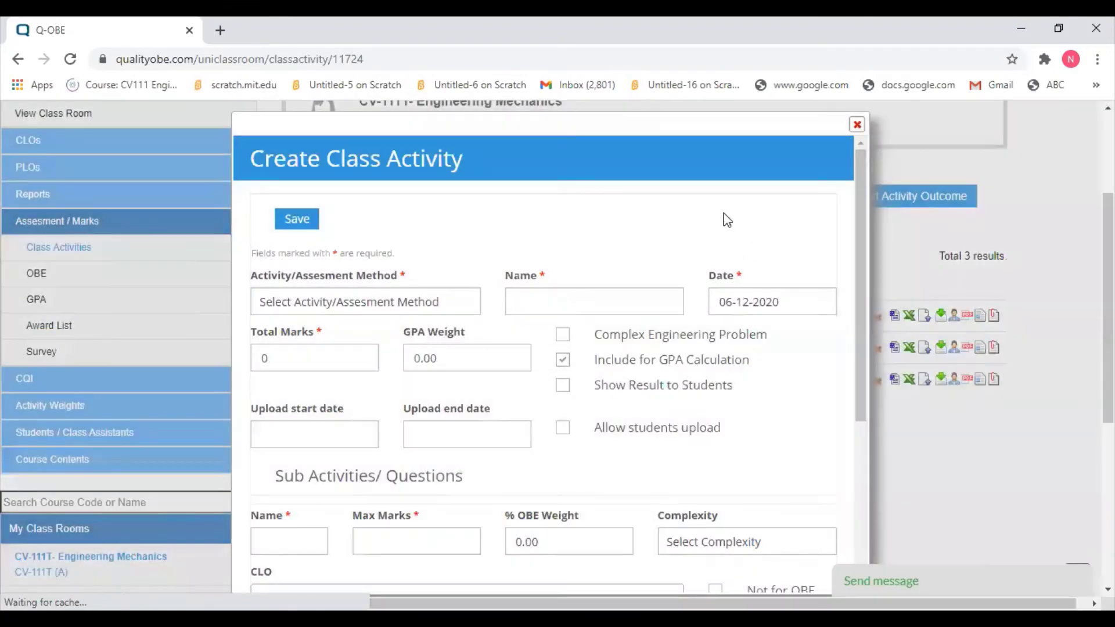
click(458, 306)
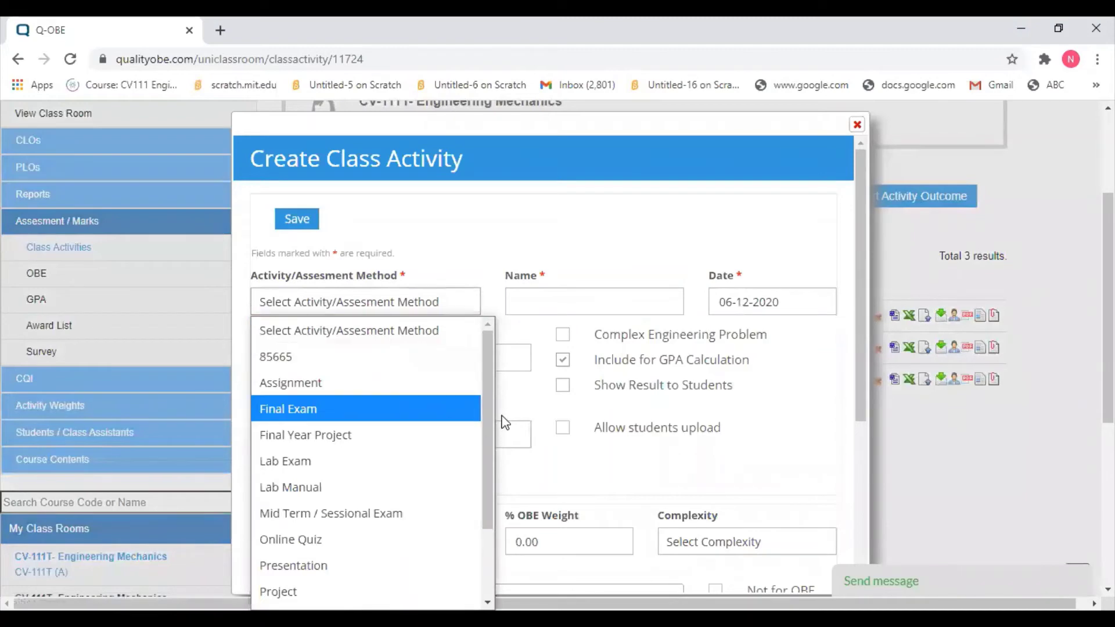
drag(489, 423, 476, 519)
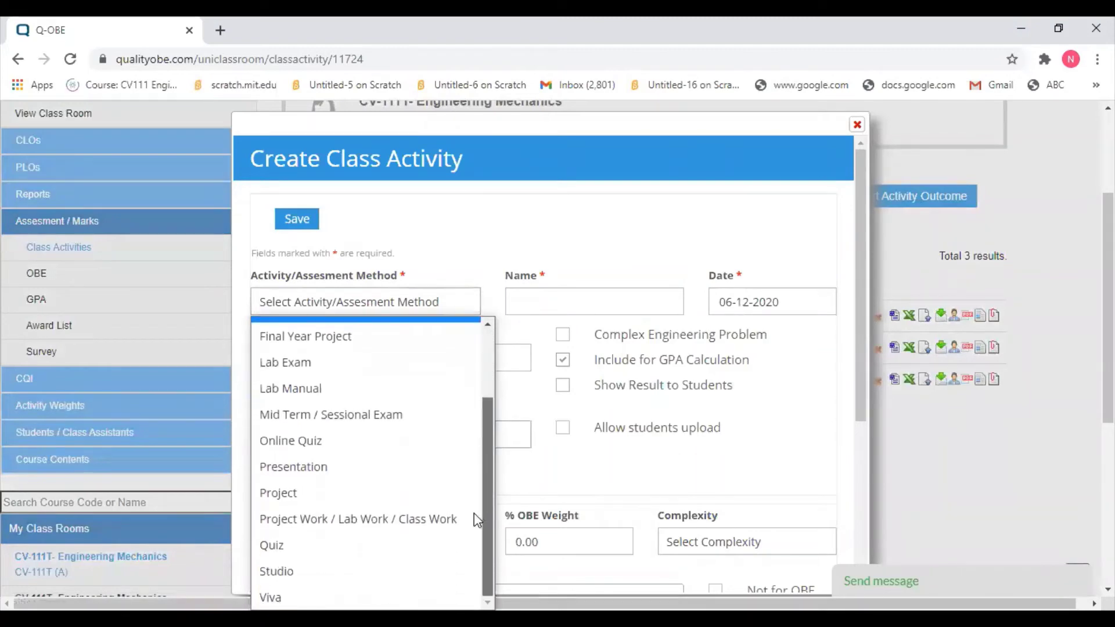
click(293, 548)
click(563, 301)
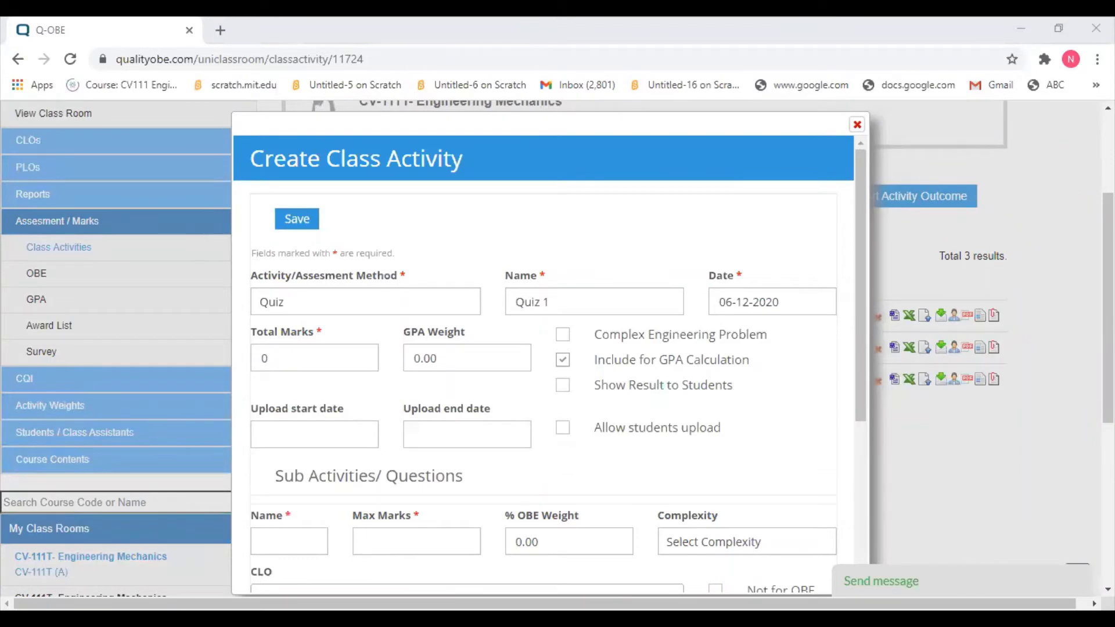
- Set the date of the Quiz 1 class activity to 02-09-2020
click(728, 302)
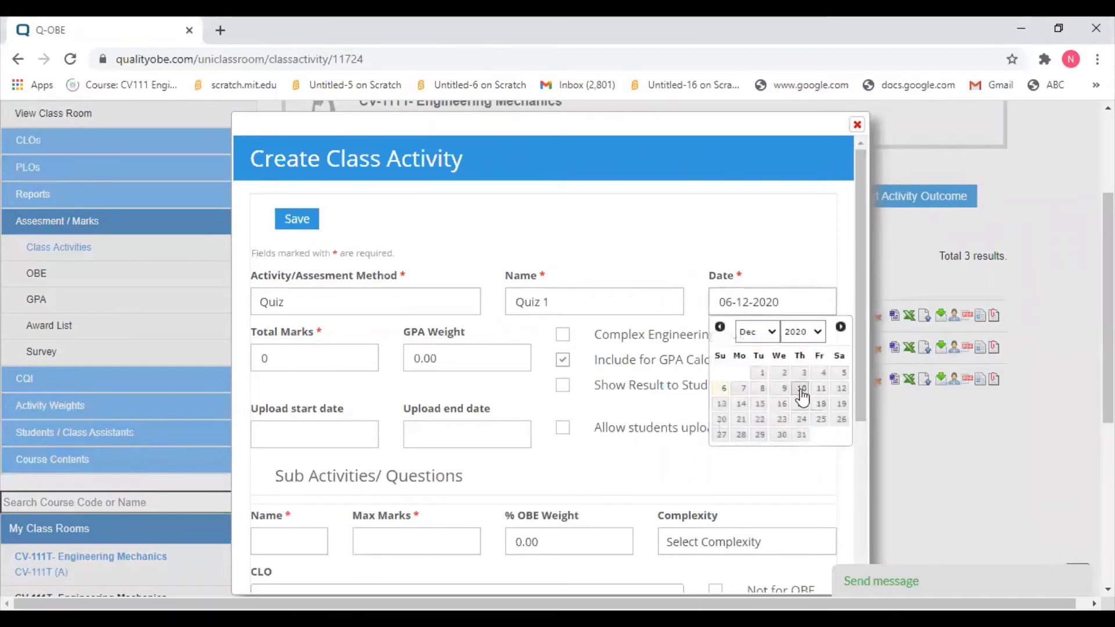
click(772, 333)
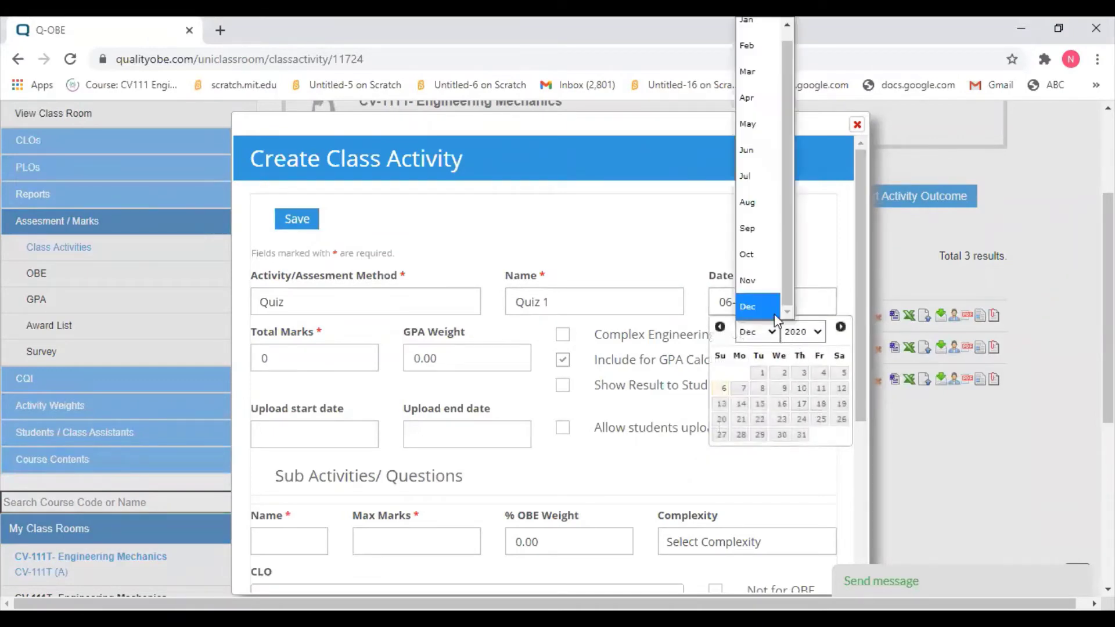
click(776, 228)
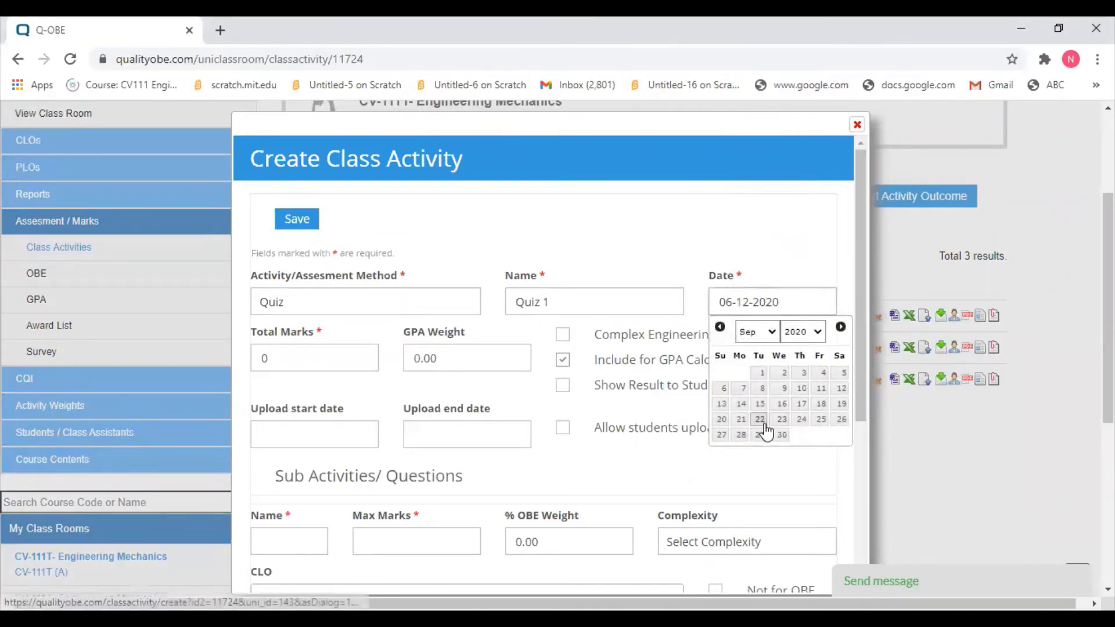
click(781, 373)
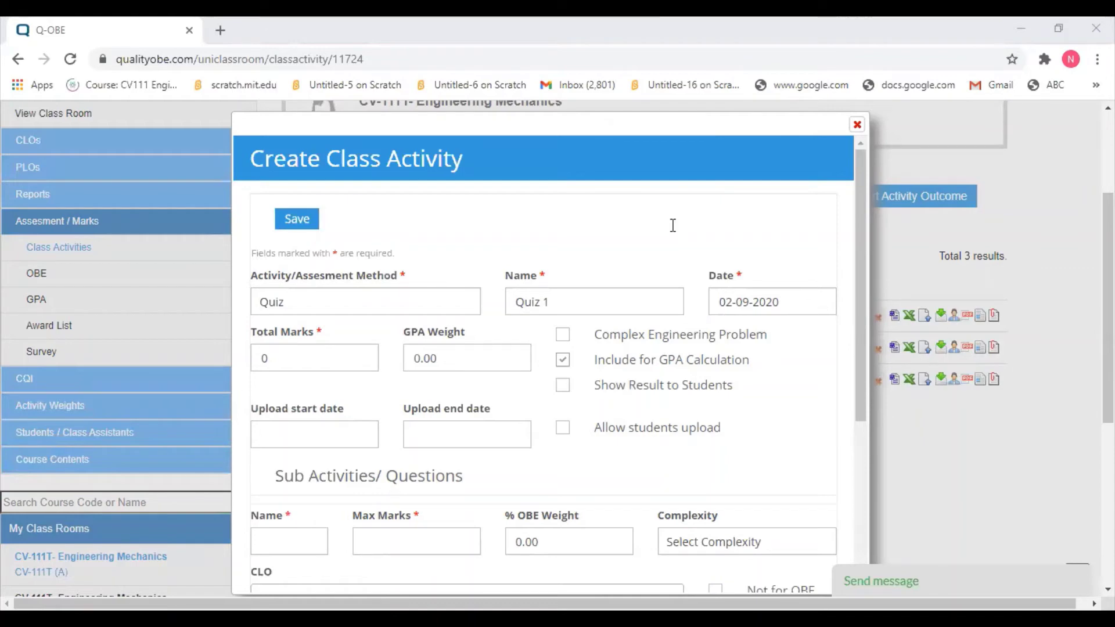
- Name the Quiz 1 activity's sub activity Quiz#1 and set its maximum marks to 3
click(302, 357)
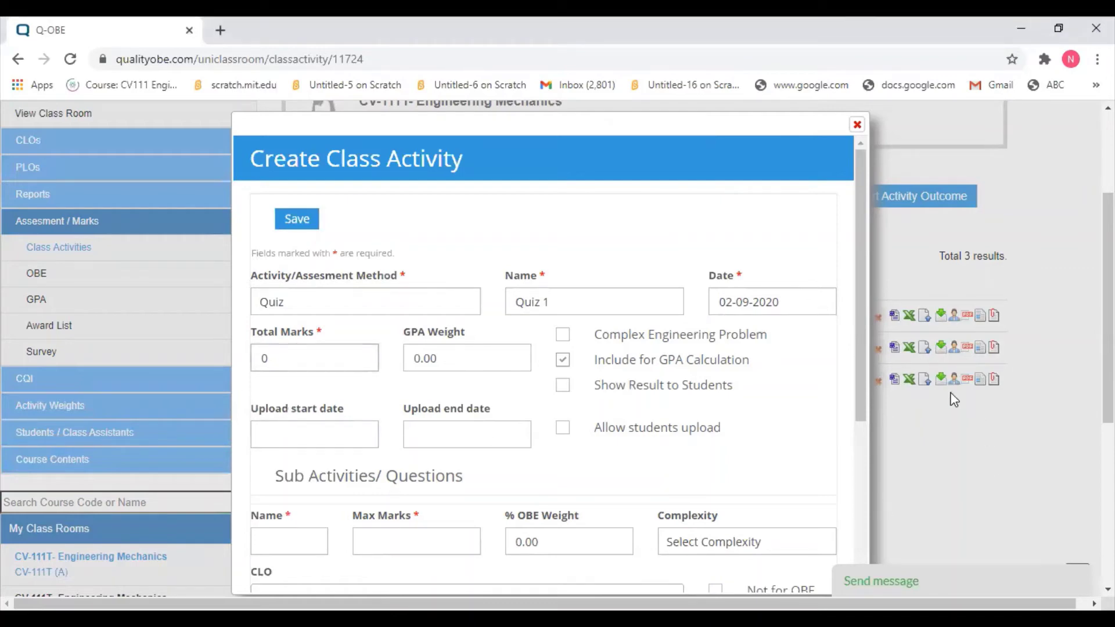
scroll(862, 406, down, 3)
click(369, 394)
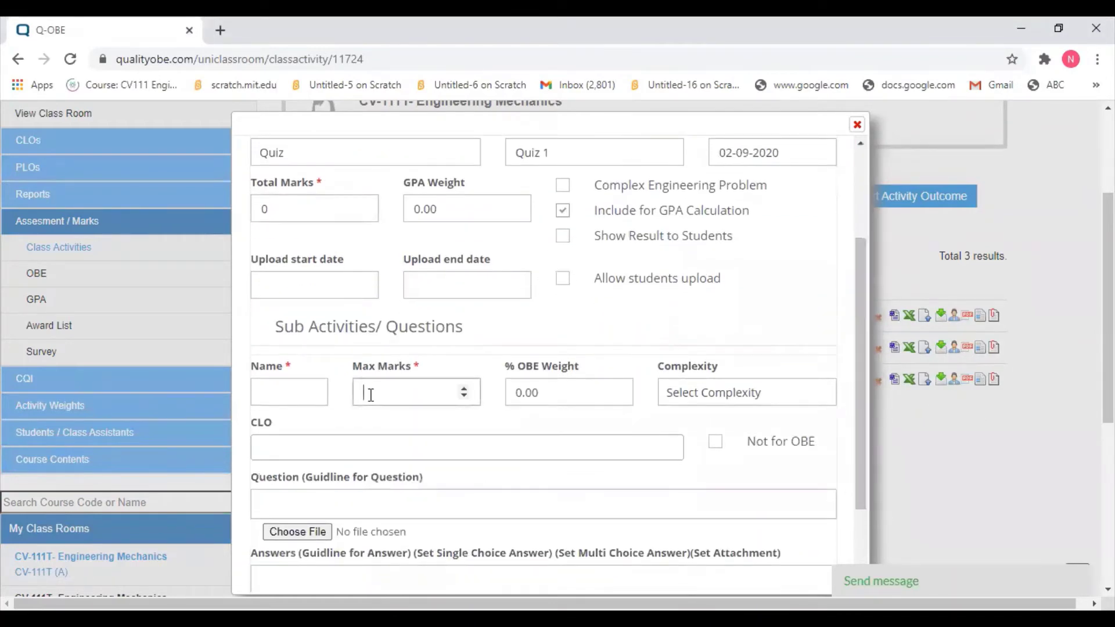
text(3)
click(303, 401)
text(Qu)
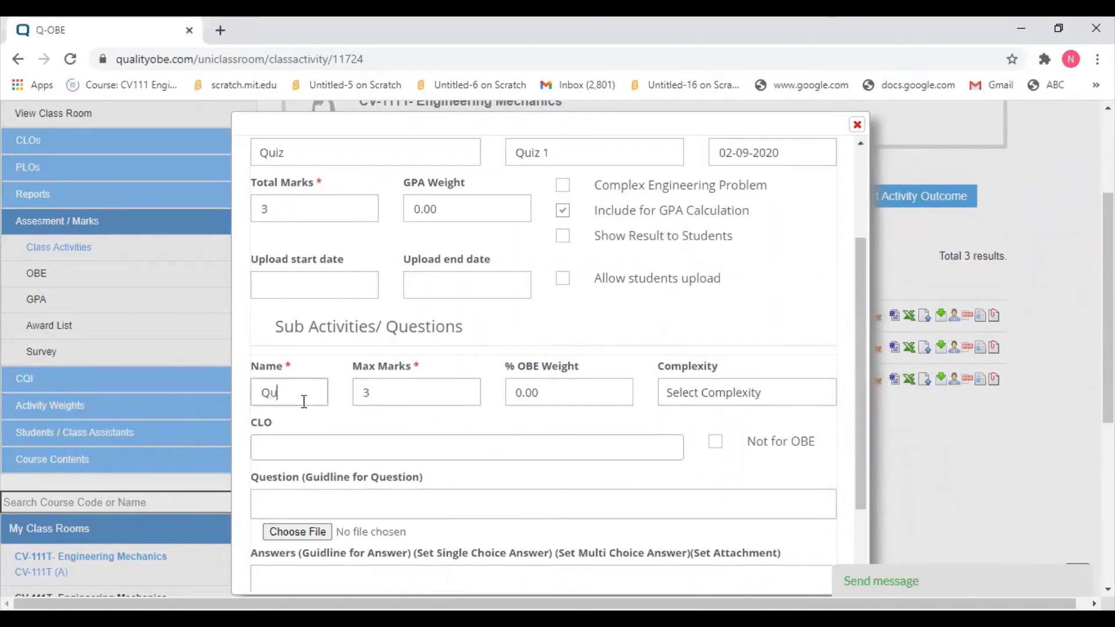
text(iz#1)
- Map the Quiz#1 sub activity to CLO-3(TH) and set its complexity to WP2 - Range of conflicting requirements
click(360, 455)
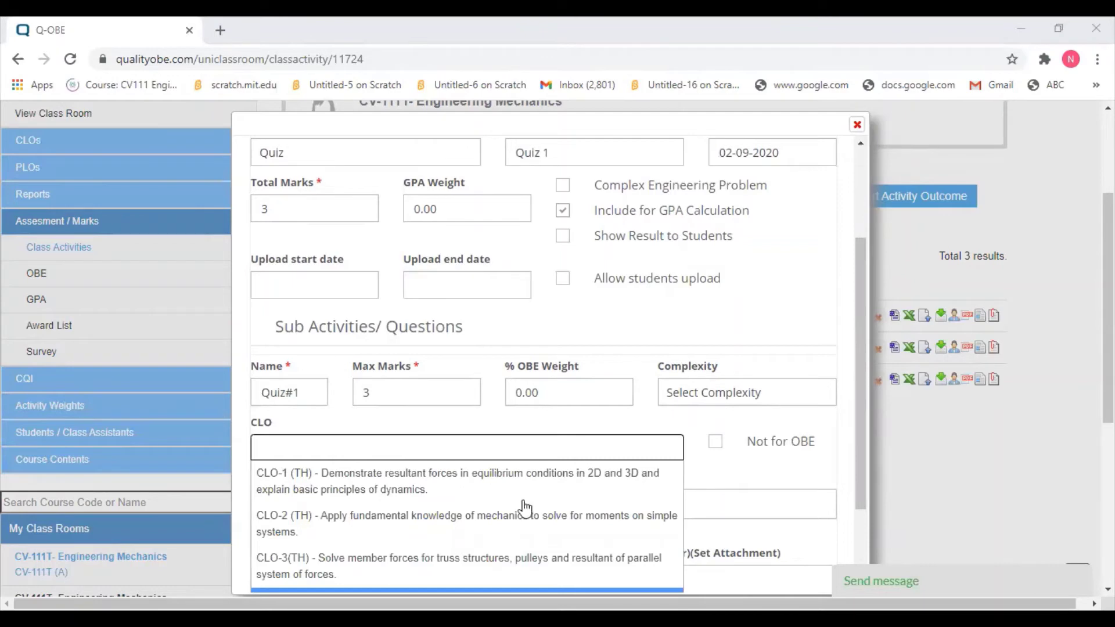
click(354, 573)
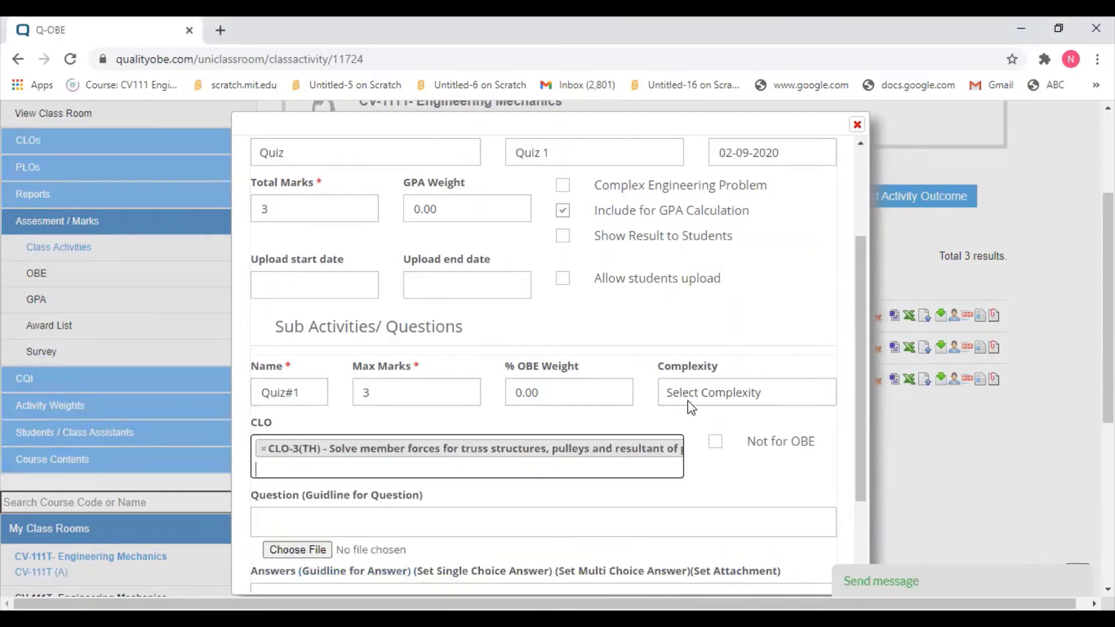
click(719, 391)
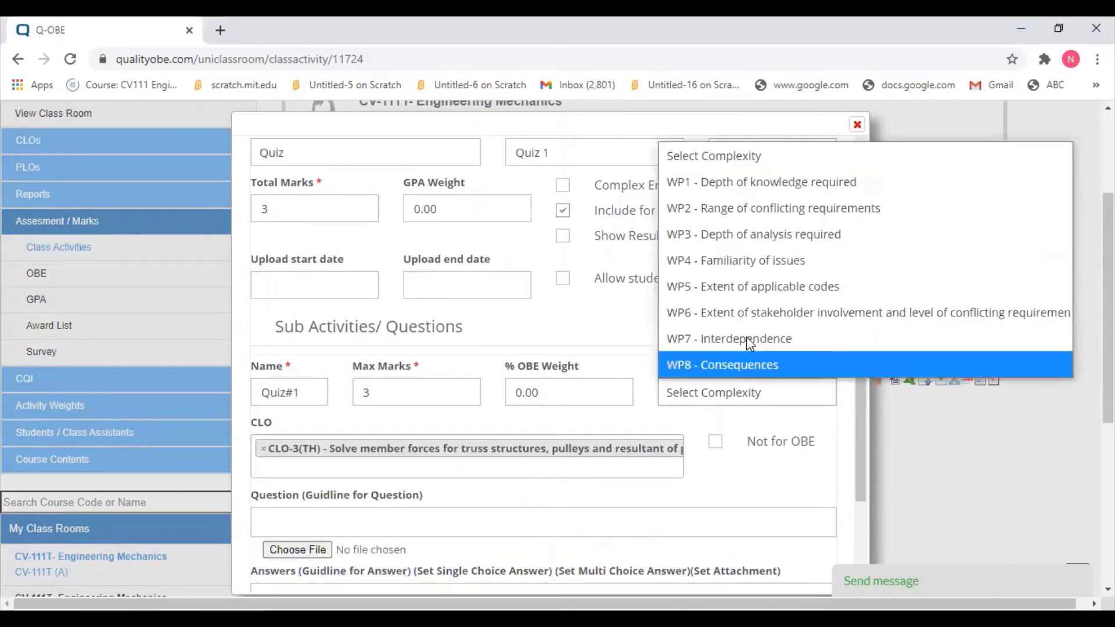
click(792, 208)
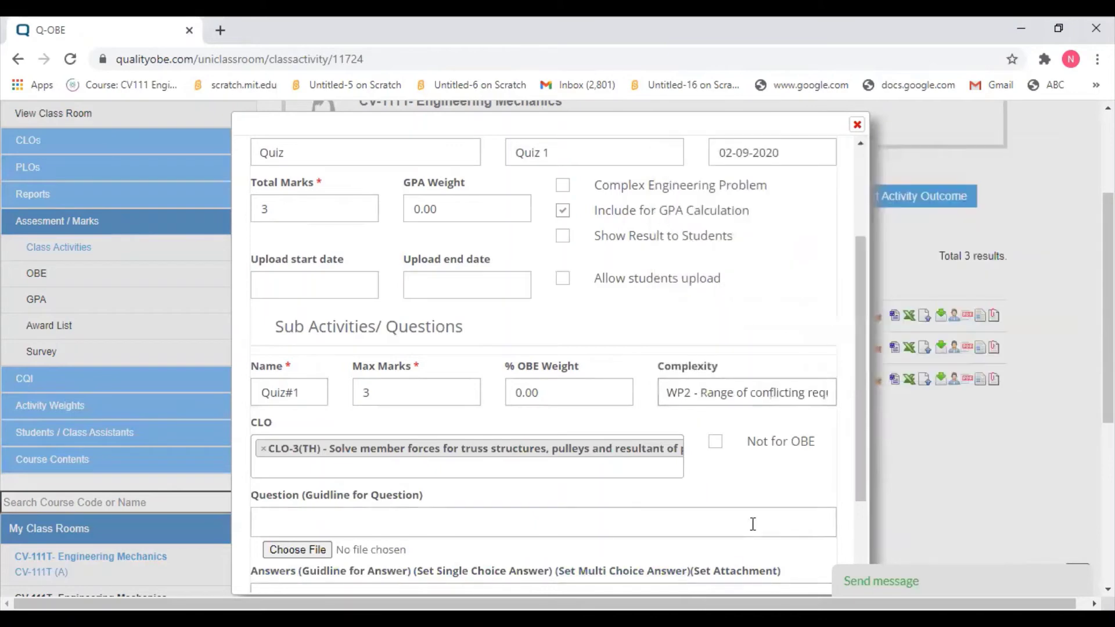
scroll(752, 522, down, 1)
scroll(753, 522, down, 1)
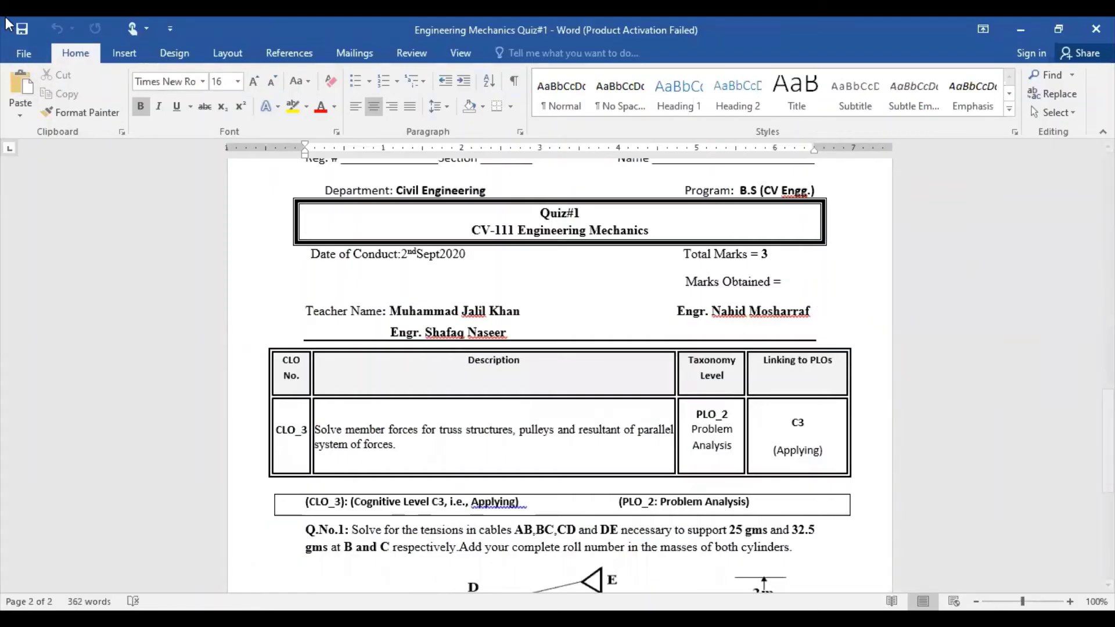
- In Word, save the Engineering Mechanics Quiz#1 document as a PDF on the Desktop and look through the published file
click(23, 53)
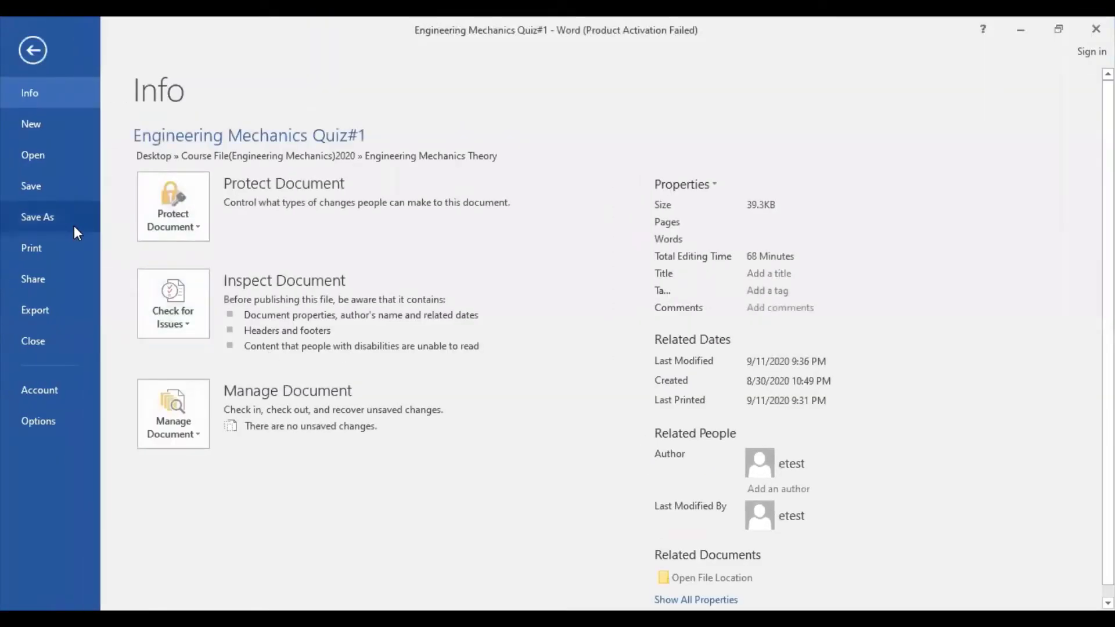
click(21, 52)
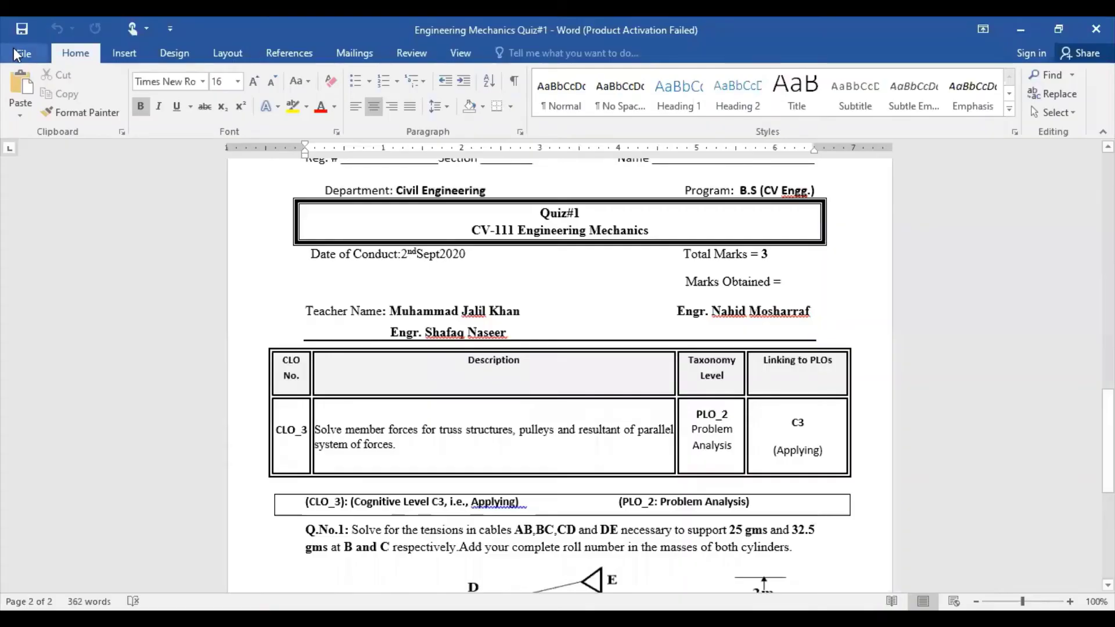
click(17, 54)
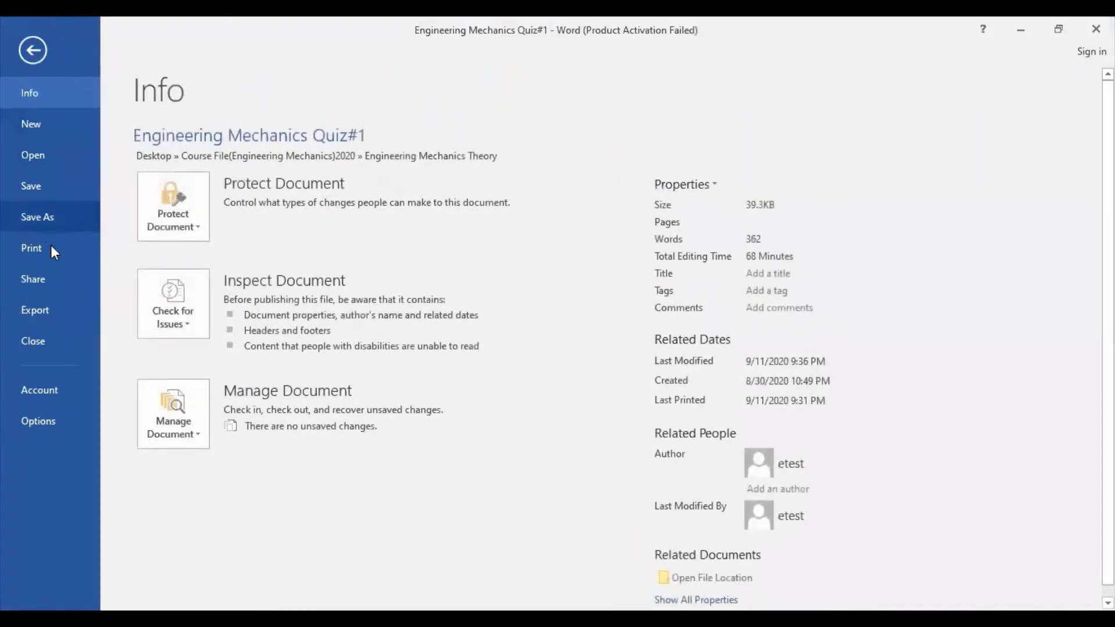
click(49, 217)
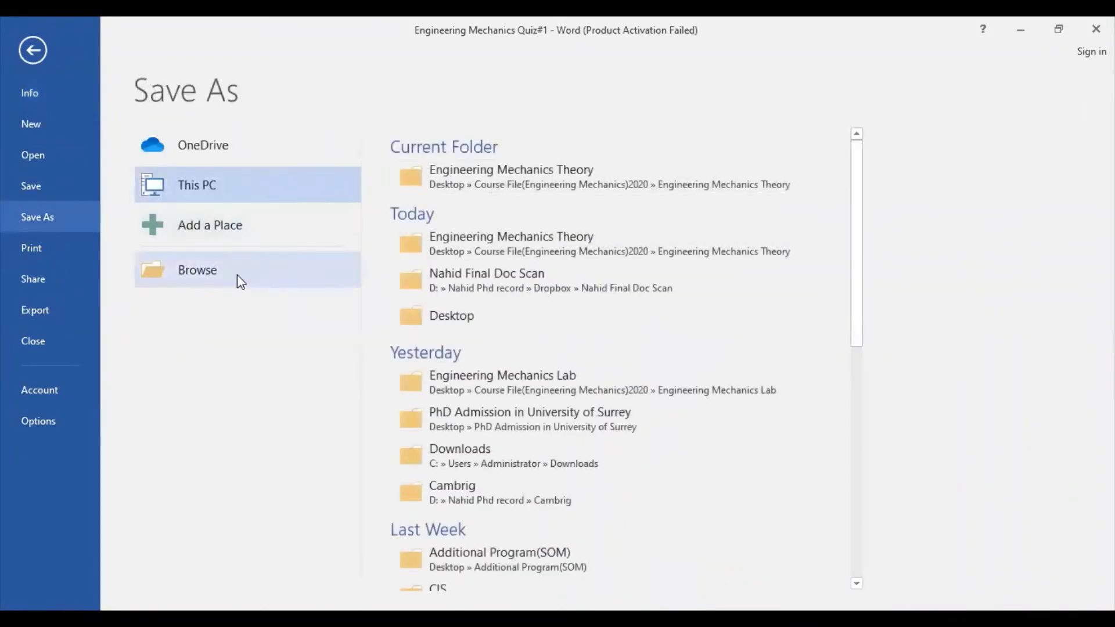
click(537, 320)
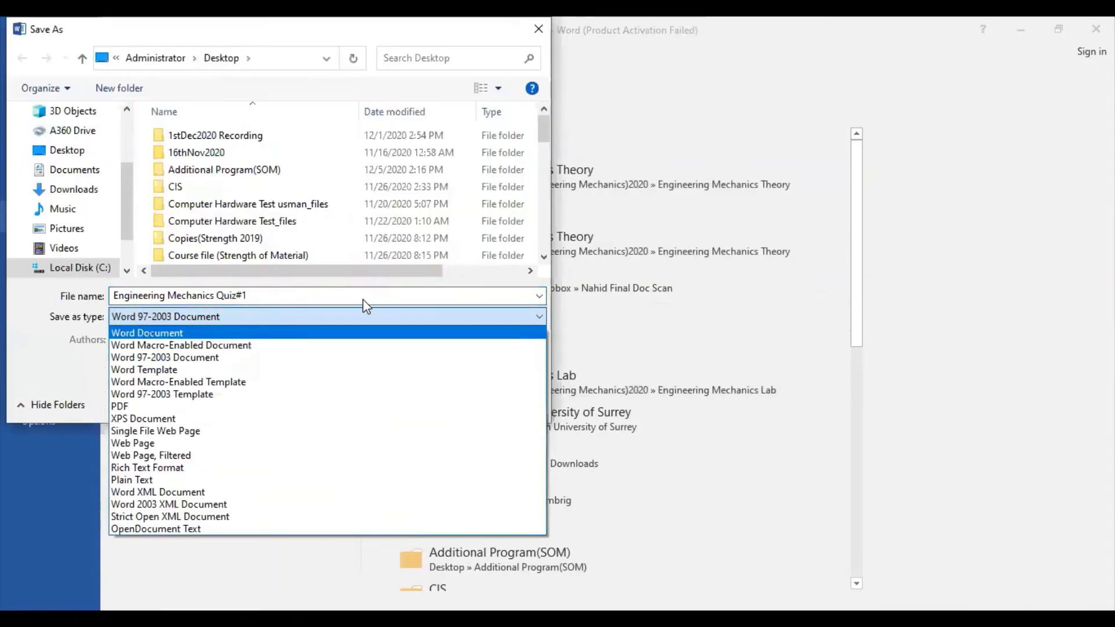
click(363, 301)
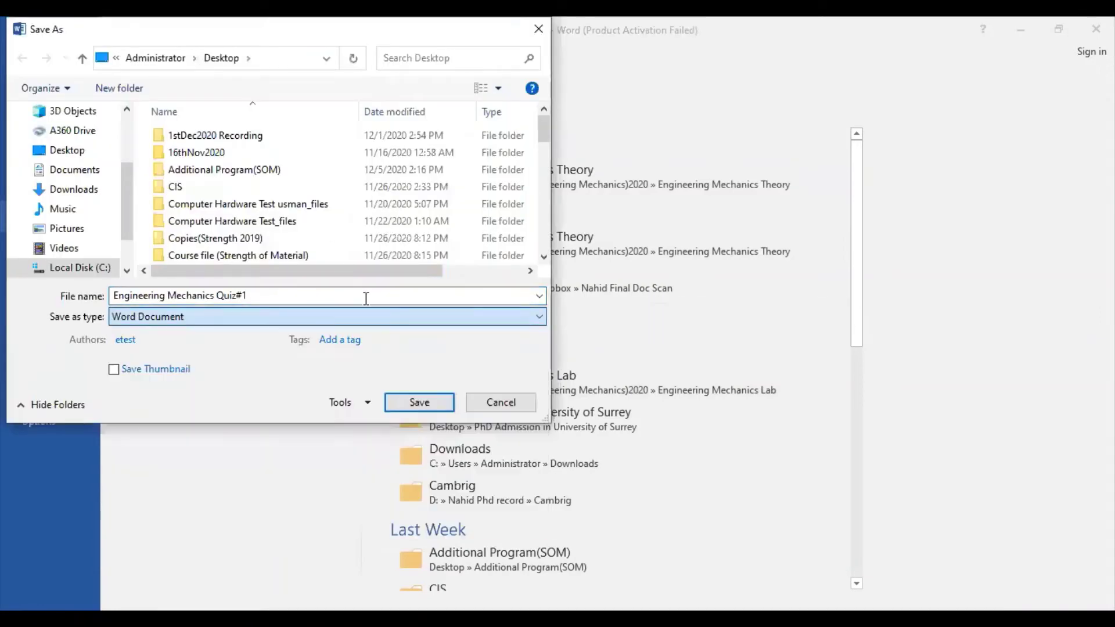
click(262, 320)
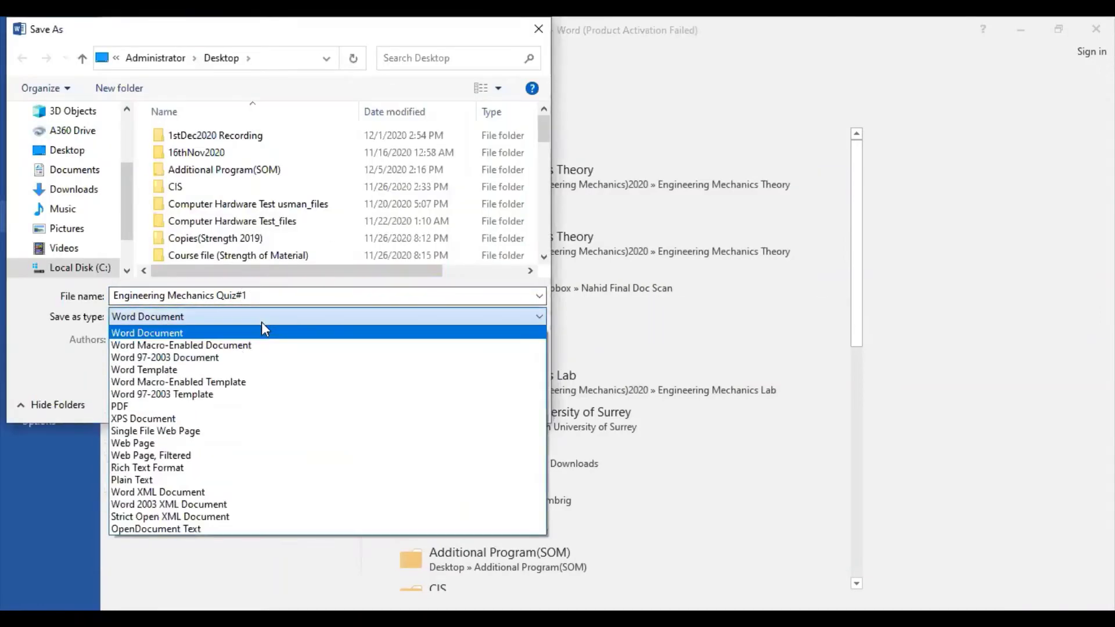
click(191, 407)
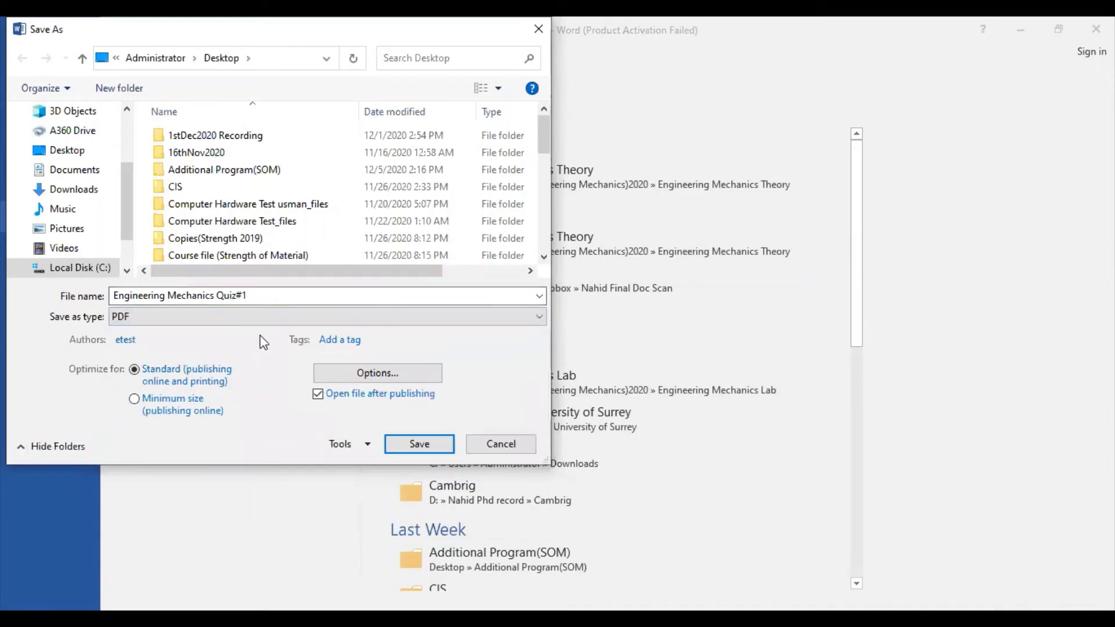
click(174, 318)
click(162, 409)
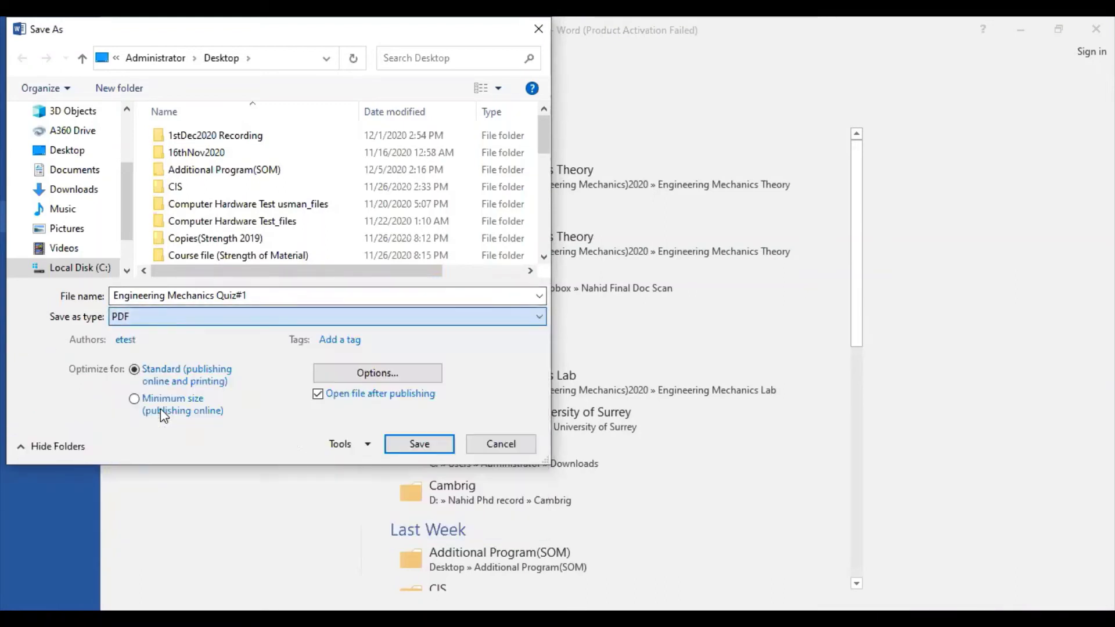
click(418, 444)
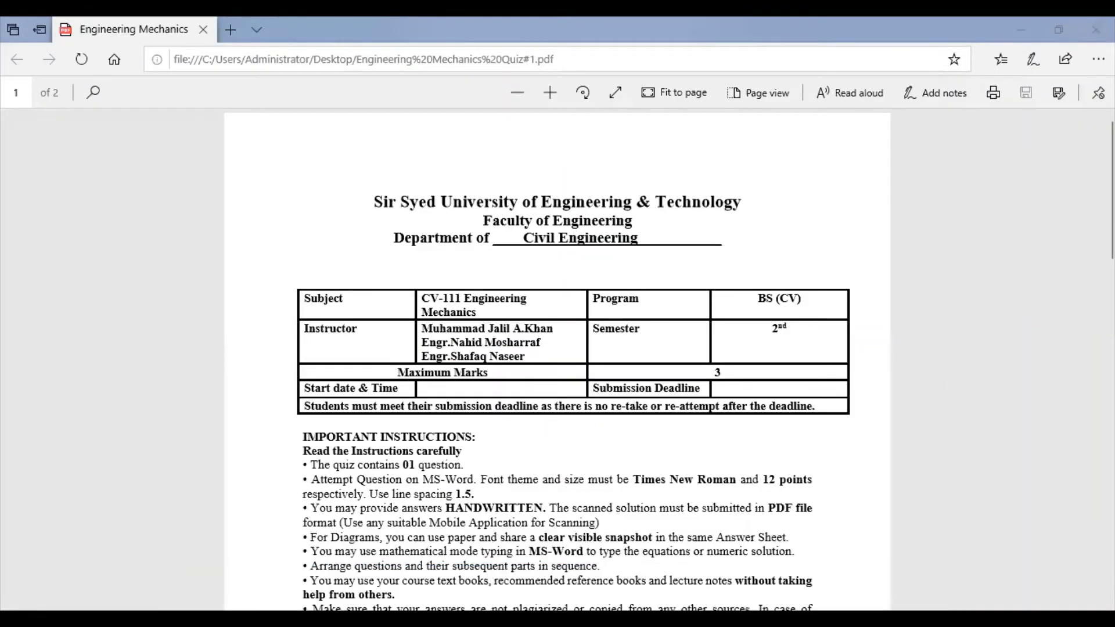
scroll(580, 321, down, 8)
scroll(586, 294, down, 10)
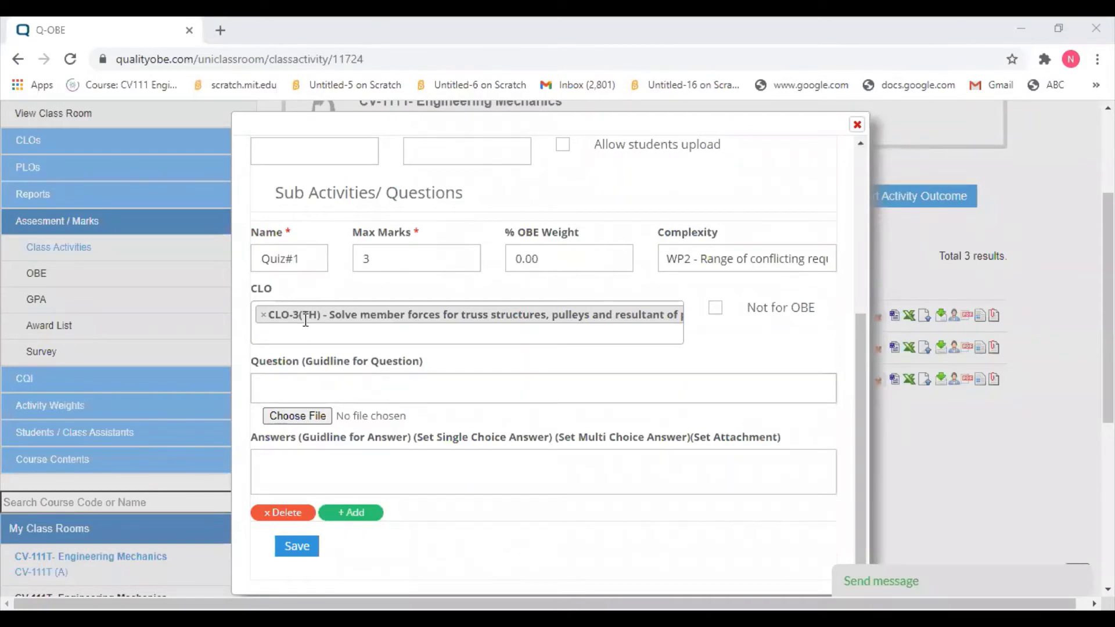
- Back in Q-OBE, attach the PDF Engineering Mechanics Quiz#1 from the Desktop to the sub activity, save Quiz 1 and close its form
click(319, 422)
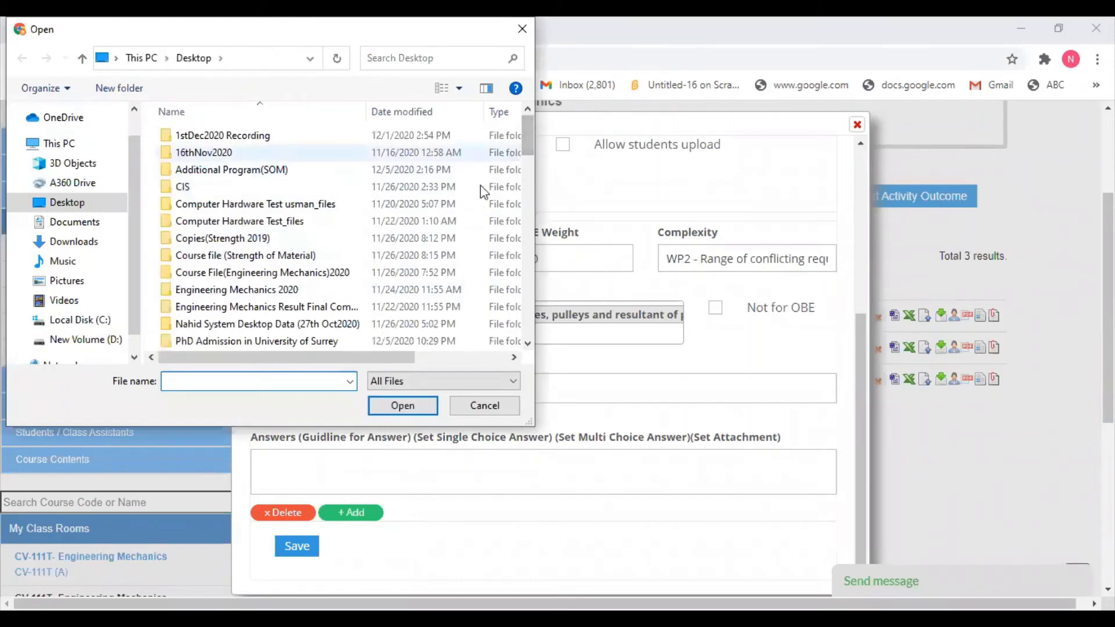
scroll(308, 298, down, 4)
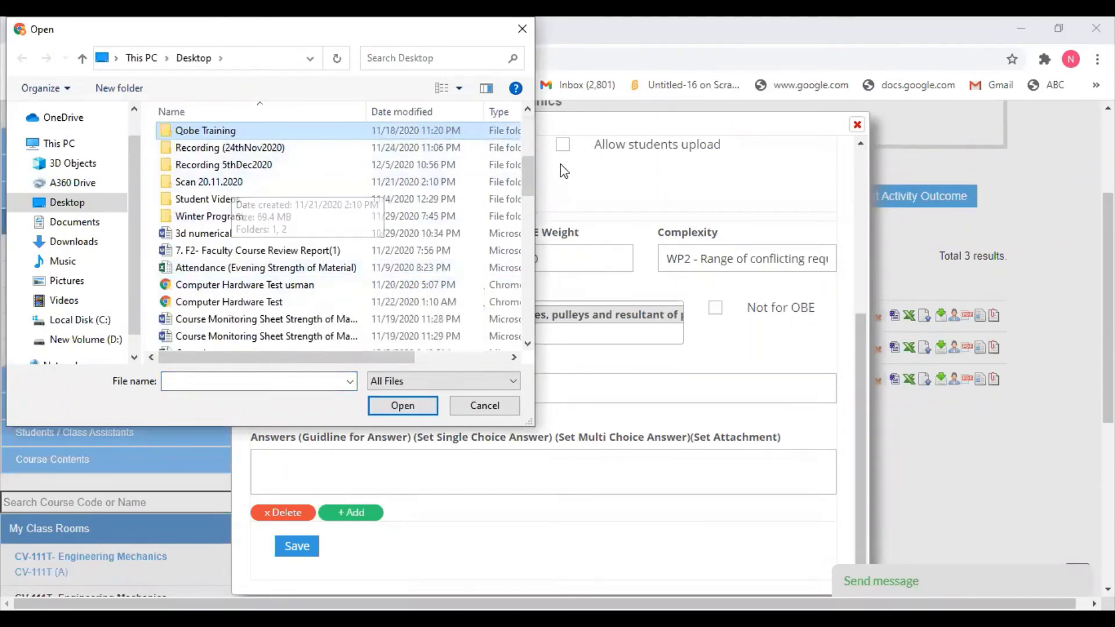
drag(521, 183, 519, 241)
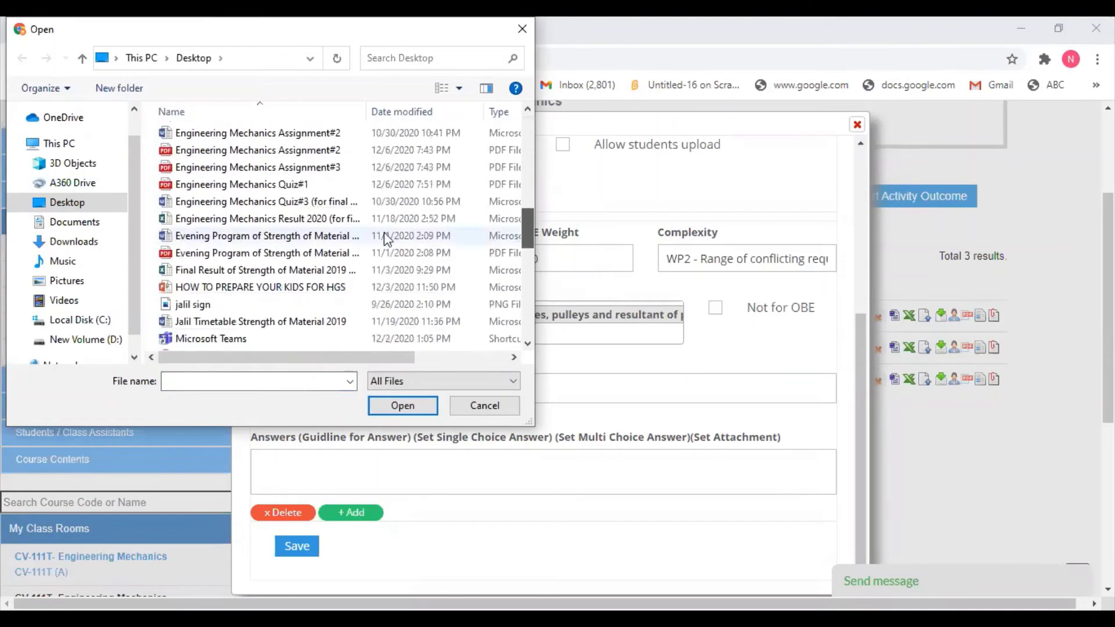
double_click(290, 184)
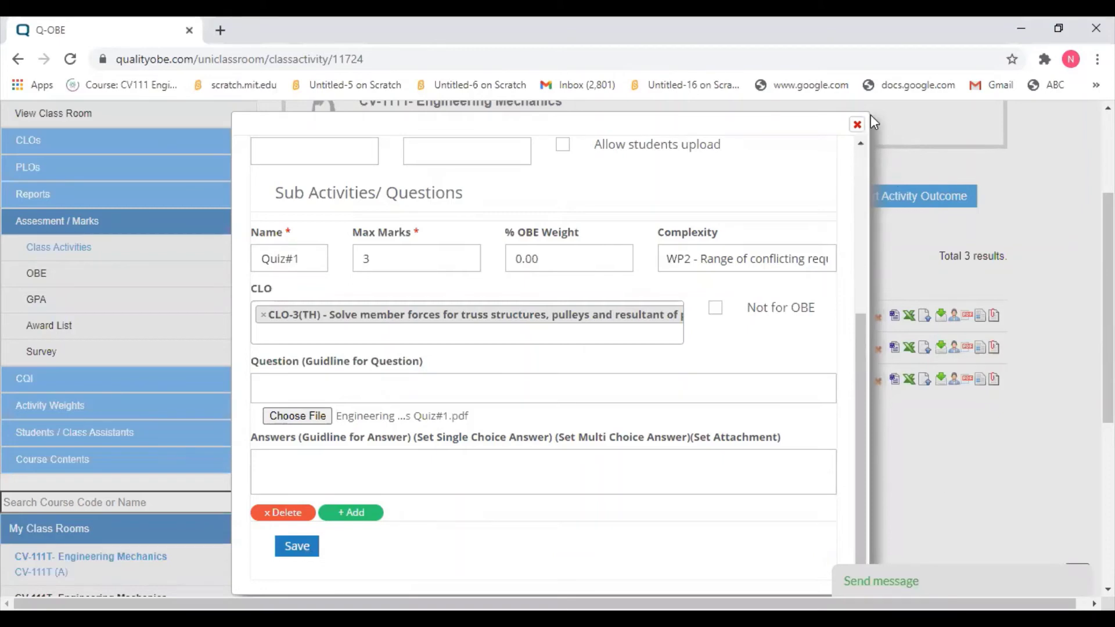
click(857, 124)
scroll(1062, 348, down, 3)
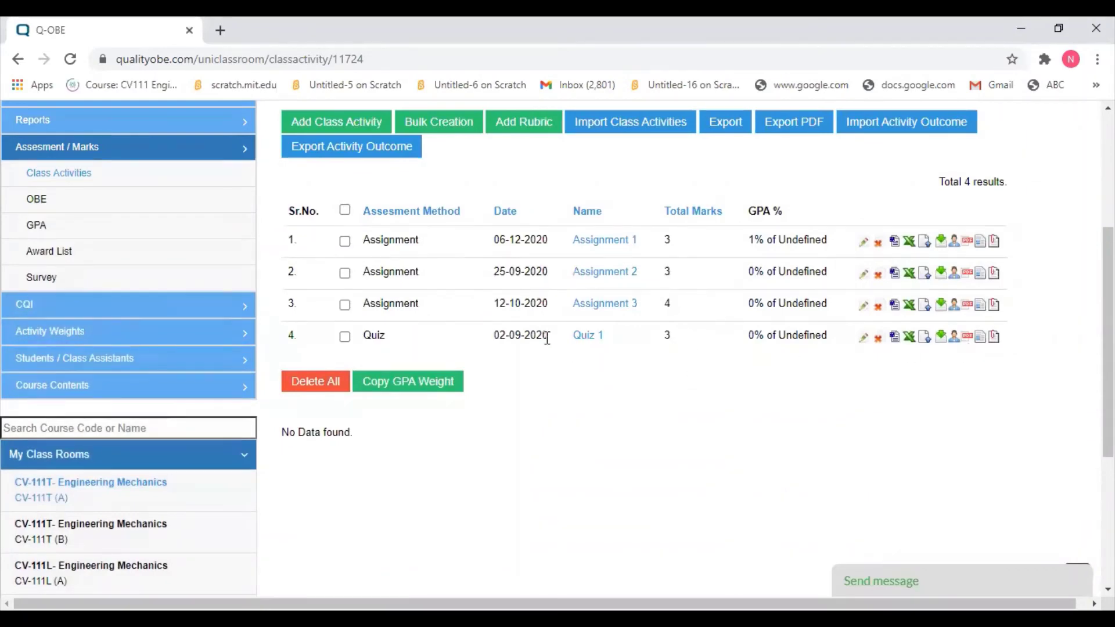
- Start a new class activity for Quiz 2 with the Quiz assessment method
scroll(670, 499, up, 3)
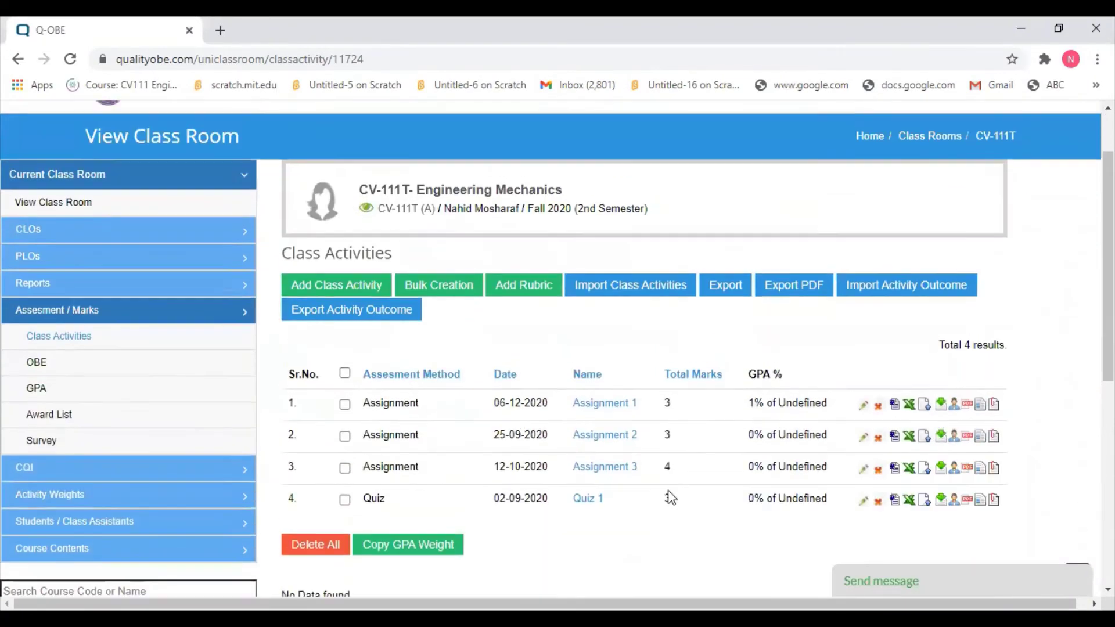
scroll(406, 349, down, 1)
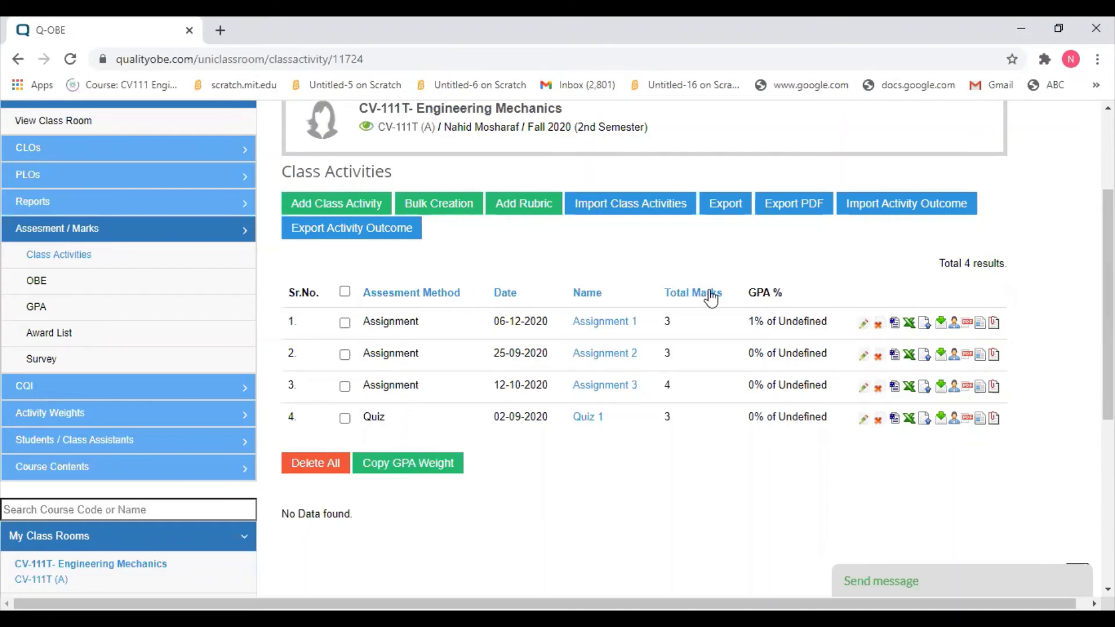
click(343, 202)
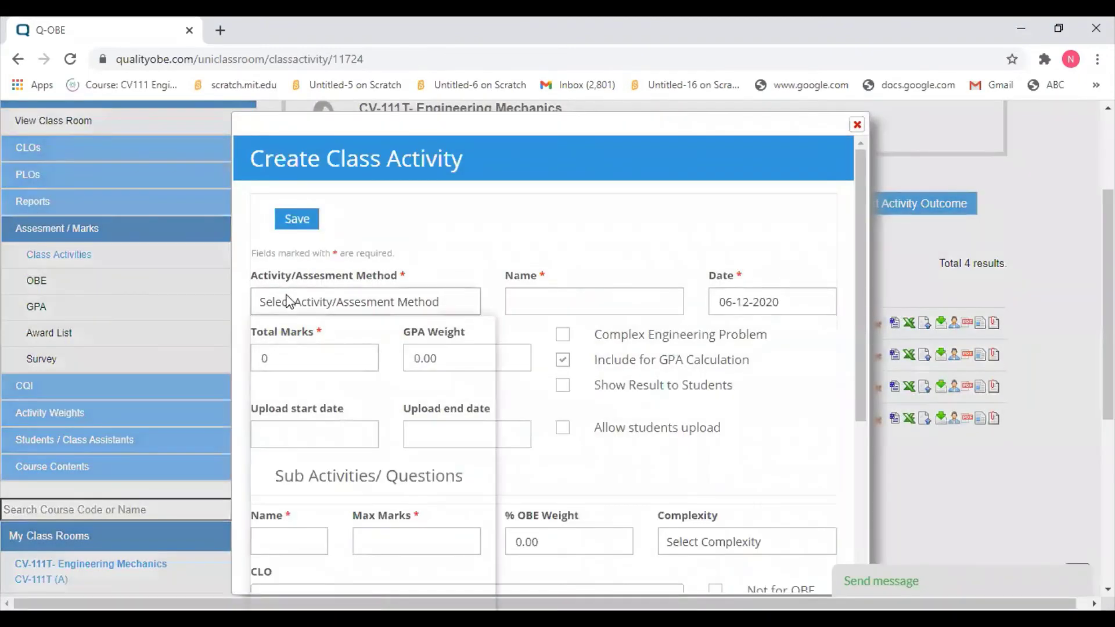
click(292, 302)
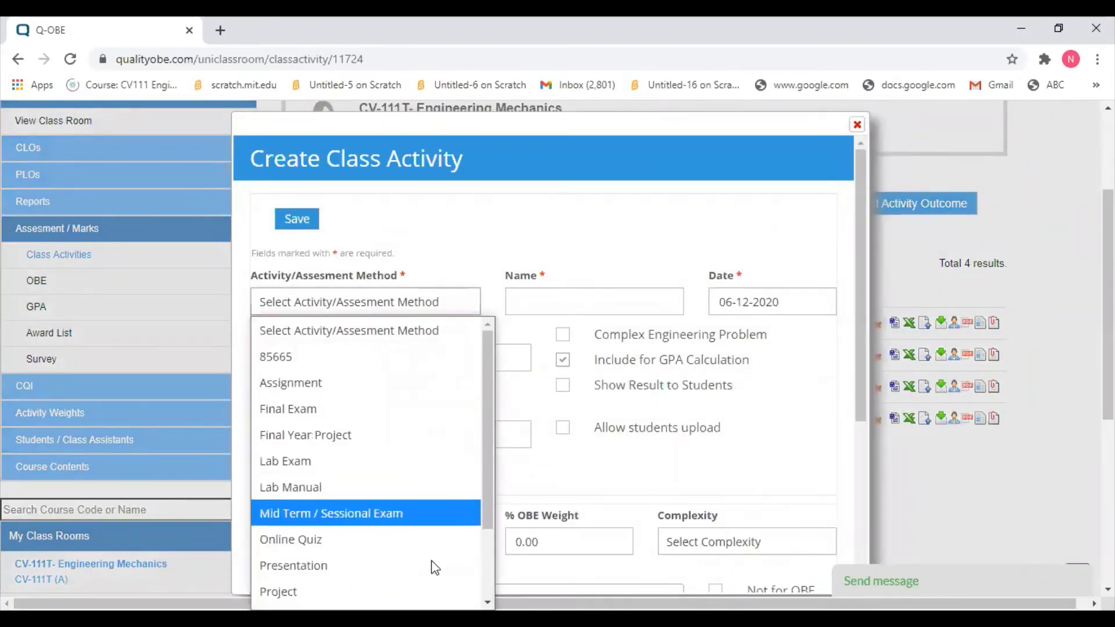
drag(485, 519, 479, 585)
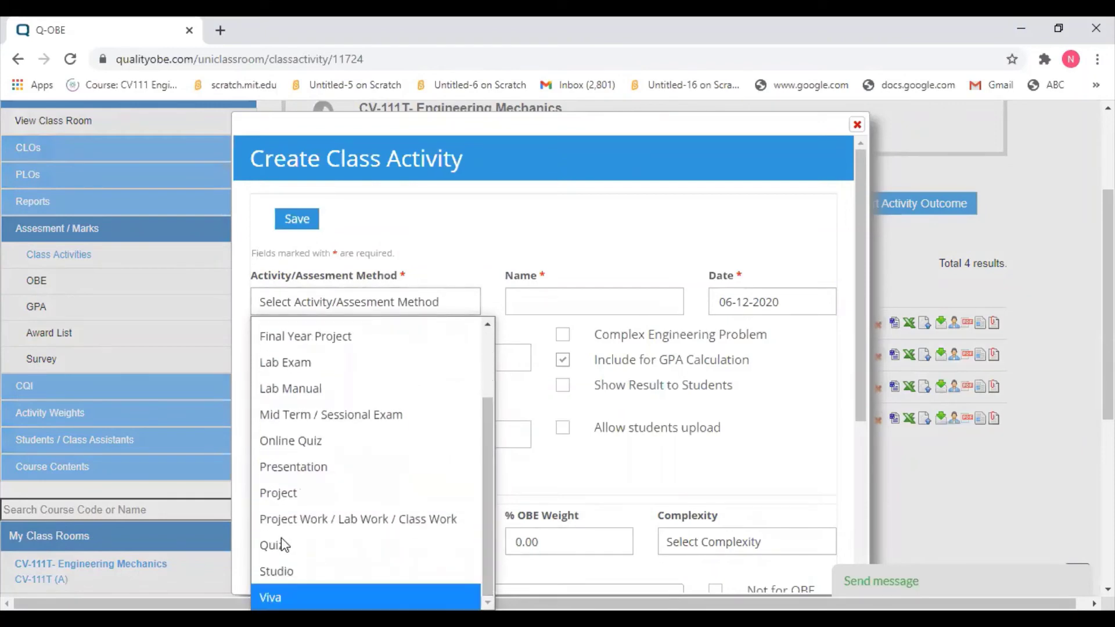
click(267, 542)
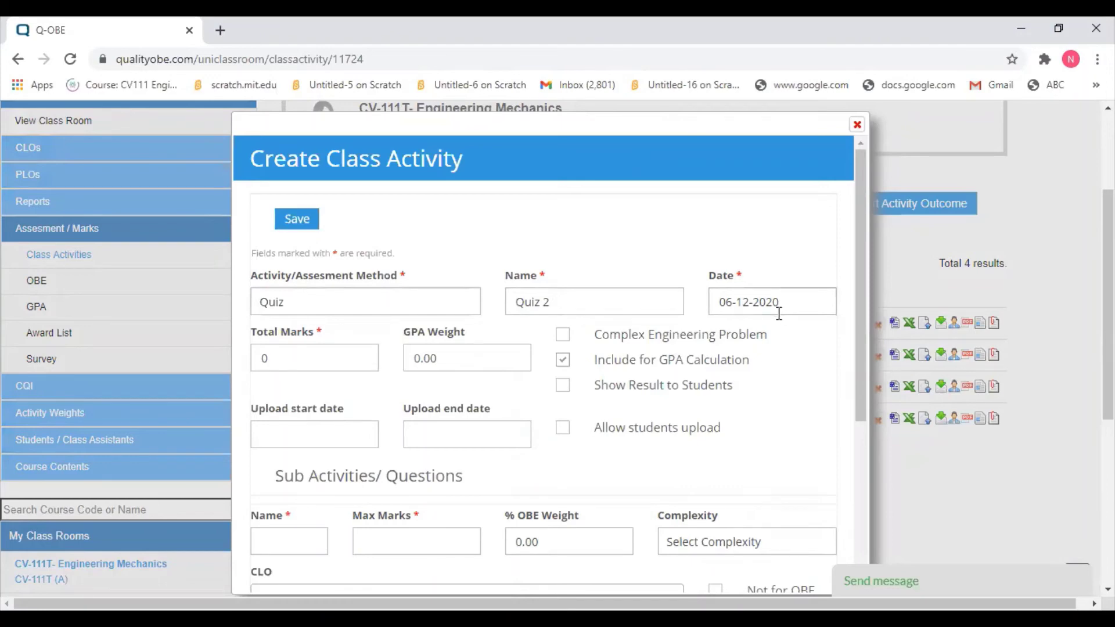
- Set the date of the Quiz 2 class activity to 28-10-2020
click(394, 617)
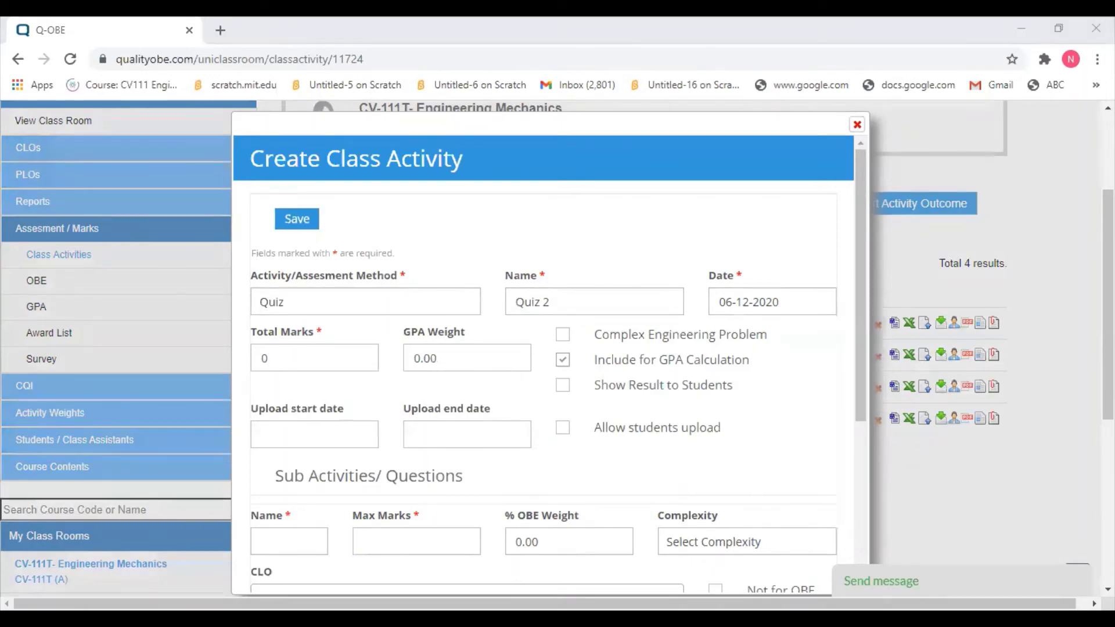
click(786, 308)
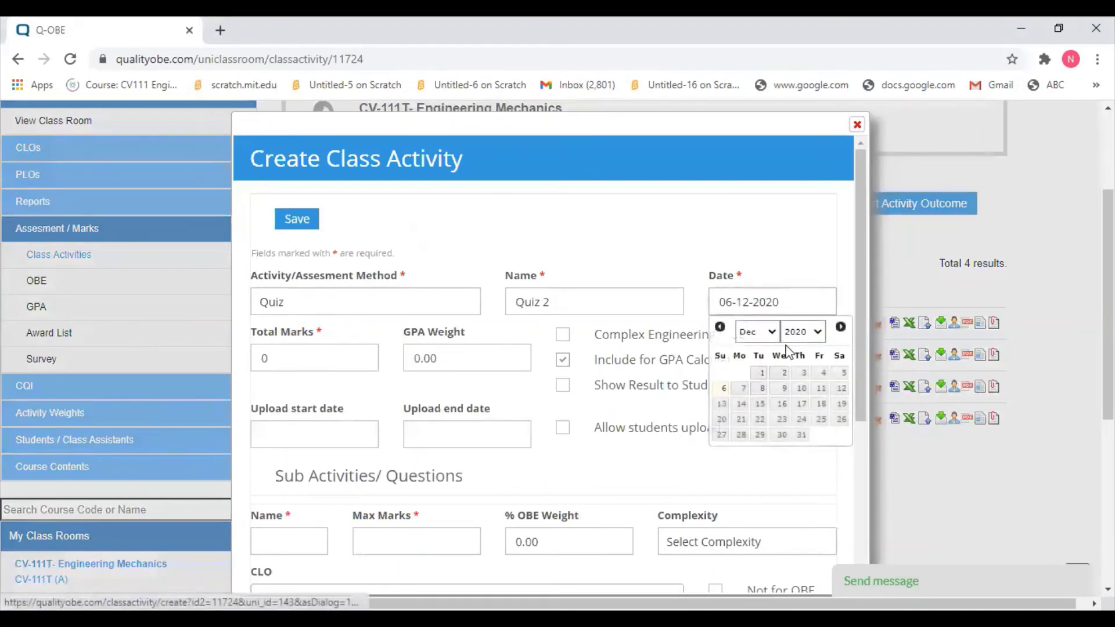
click(772, 332)
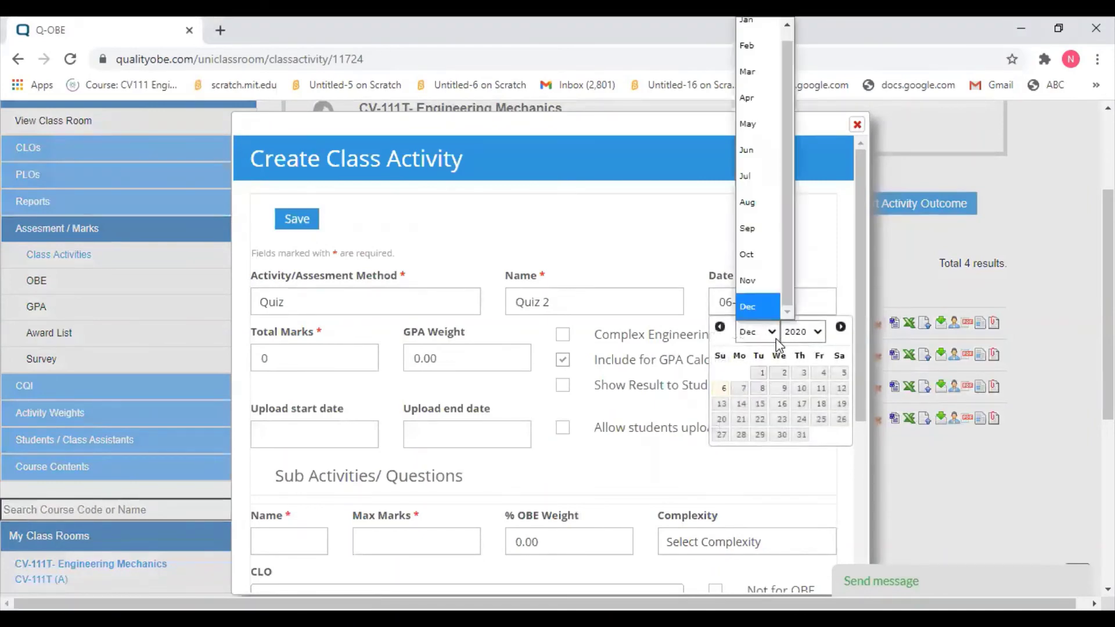
click(760, 253)
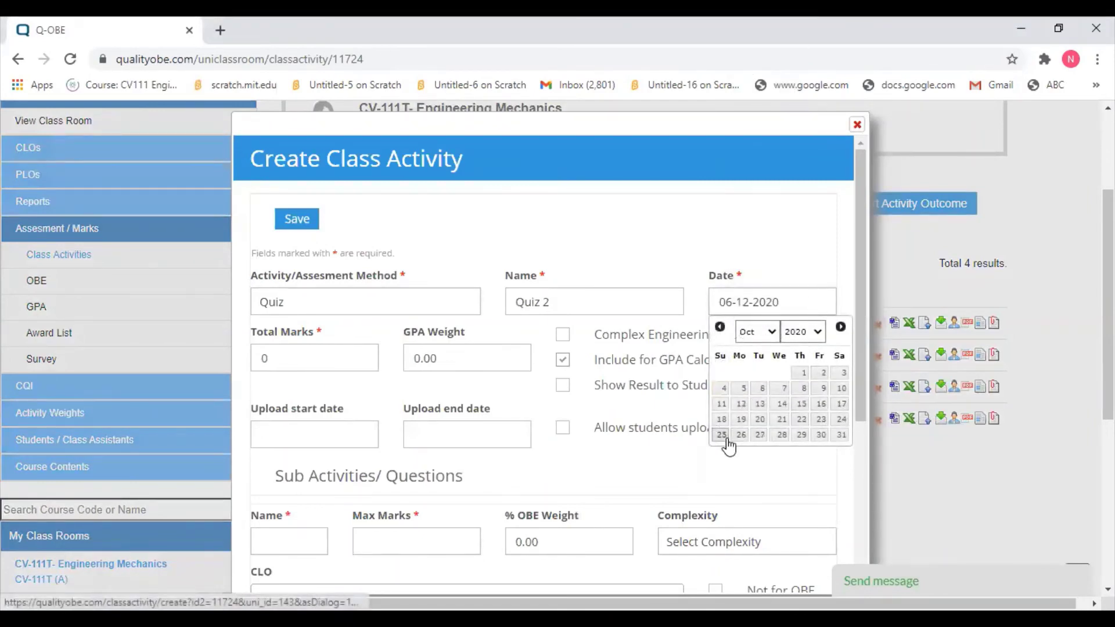
click(783, 437)
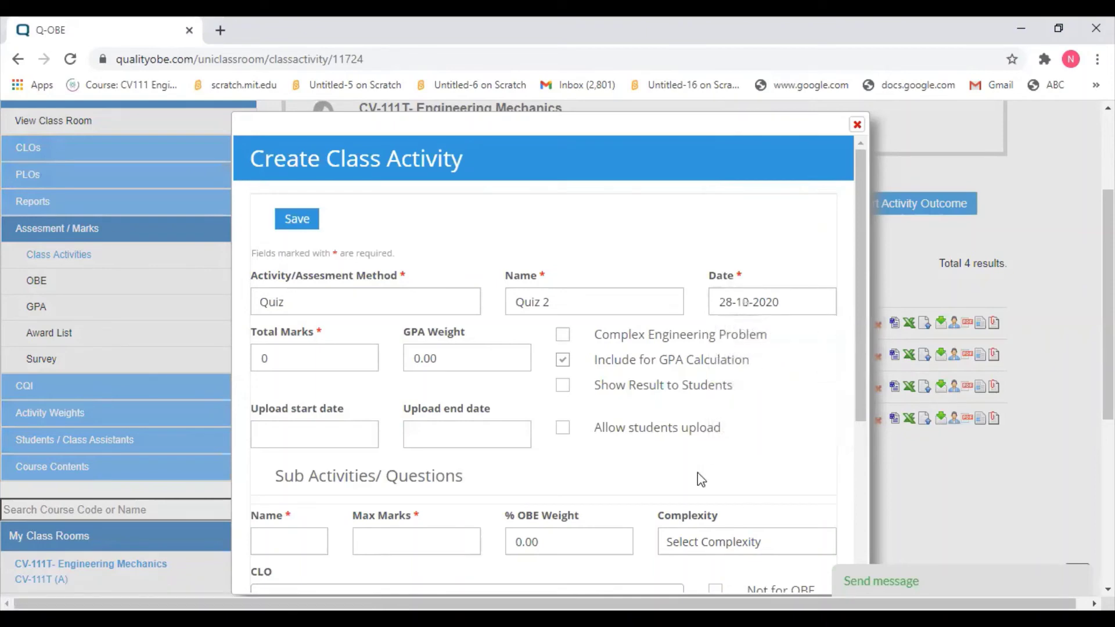
- Name the Quiz 2 sub activity Quiz#2 and set its maximum marks to 3
scroll(863, 356, down, 3)
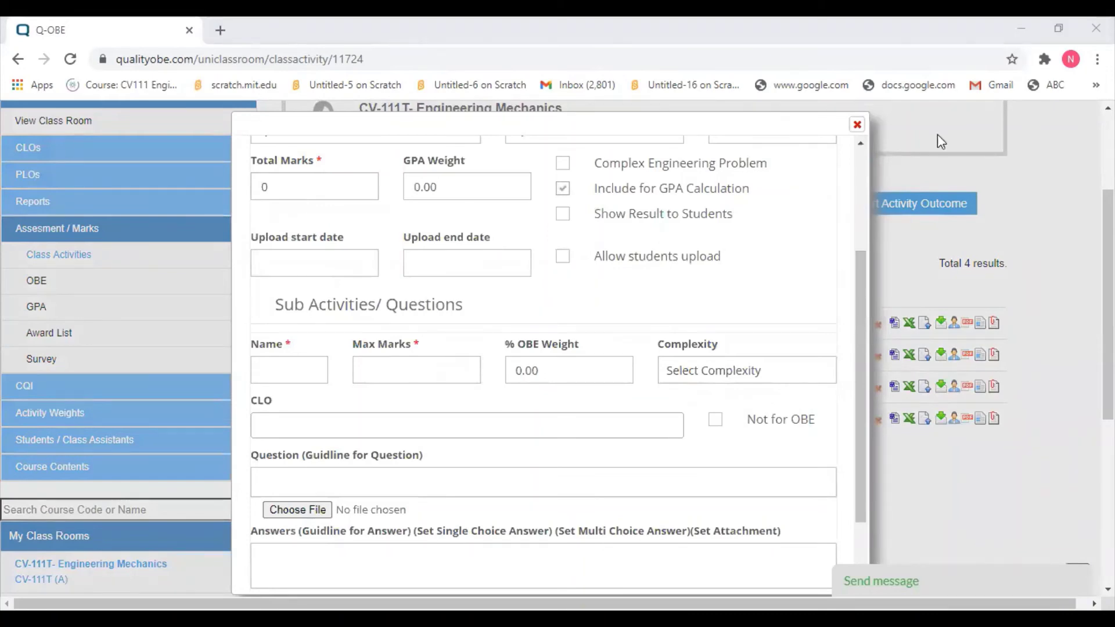
click(319, 368)
click(376, 370)
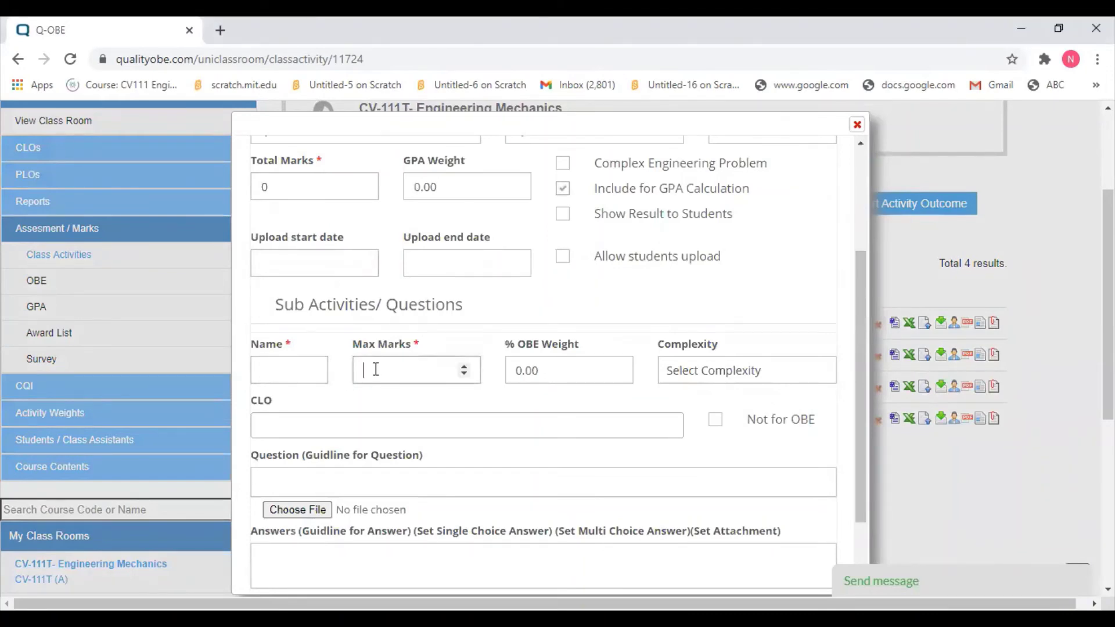
text(3)
click(286, 373)
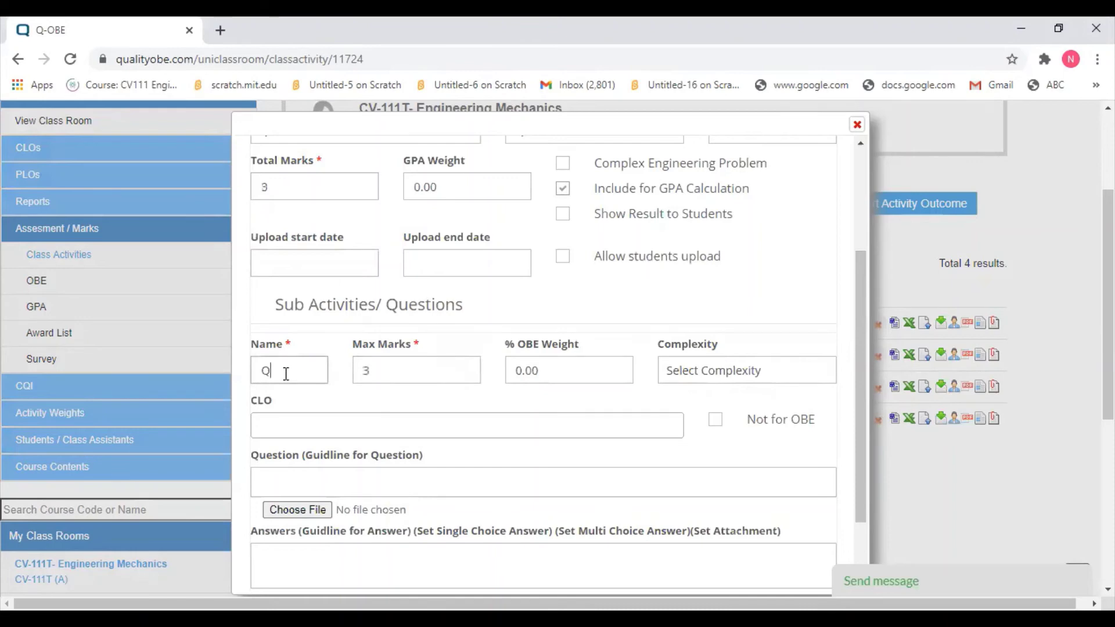
text(Quiz#2)
- Map the Quiz#2 sub activity to CLO-1 (TH) and set its complexity to WP1 - Depth of knowledge required
mouse_move(861, 311)
mouse_down()
mouse_move(866, 266)
mouse_move(856, 325)
mouse_up()
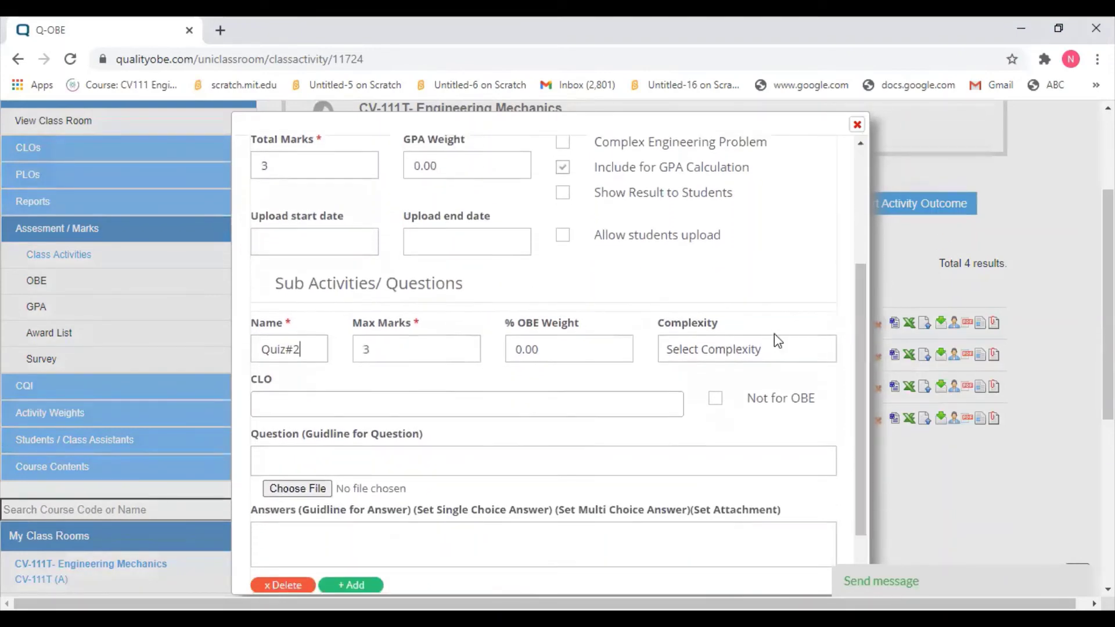
click(292, 407)
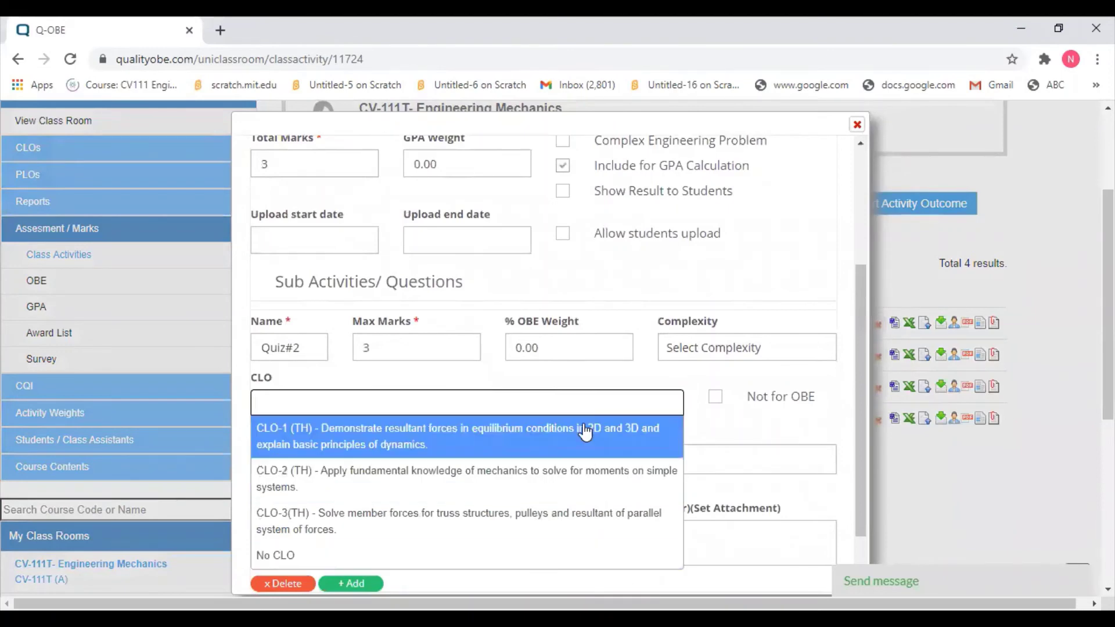
key(Escape)
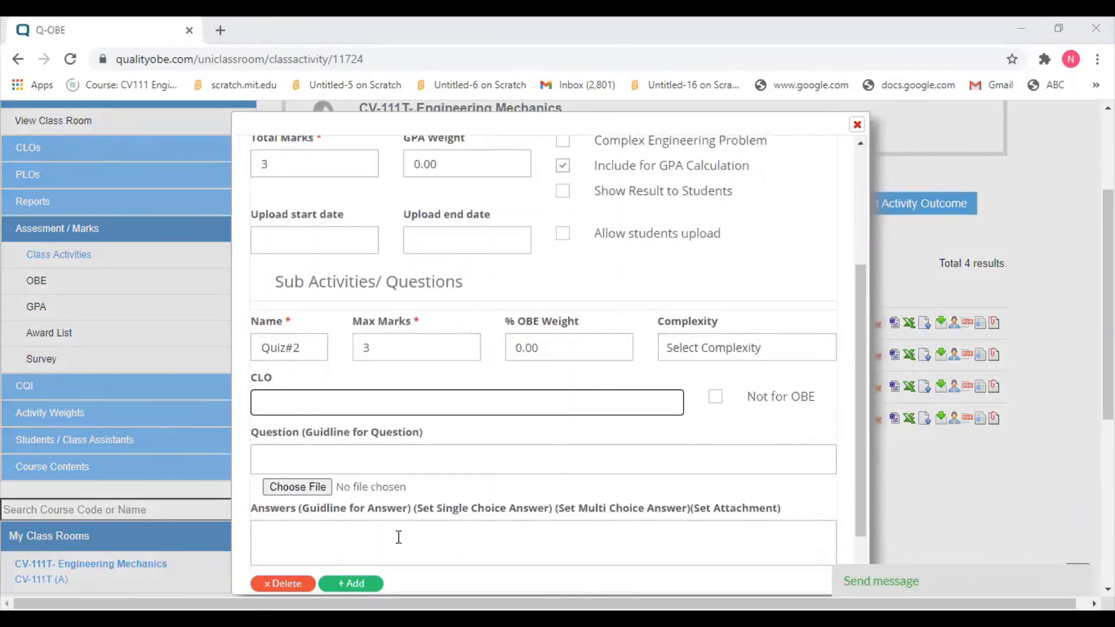
click(301, 404)
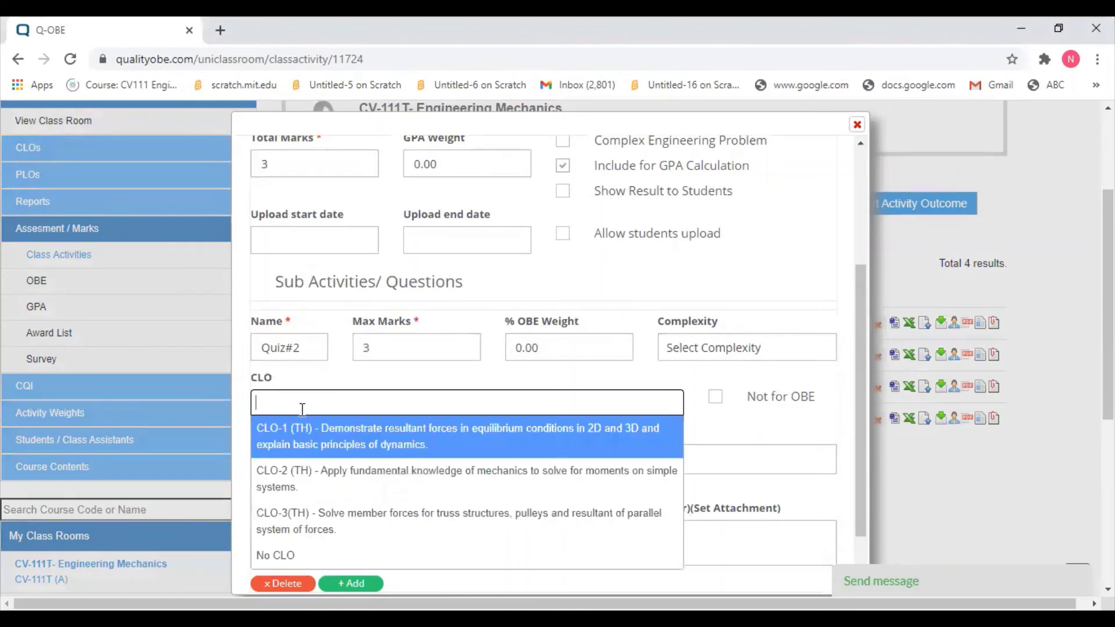
click(313, 448)
click(750, 346)
click(719, 401)
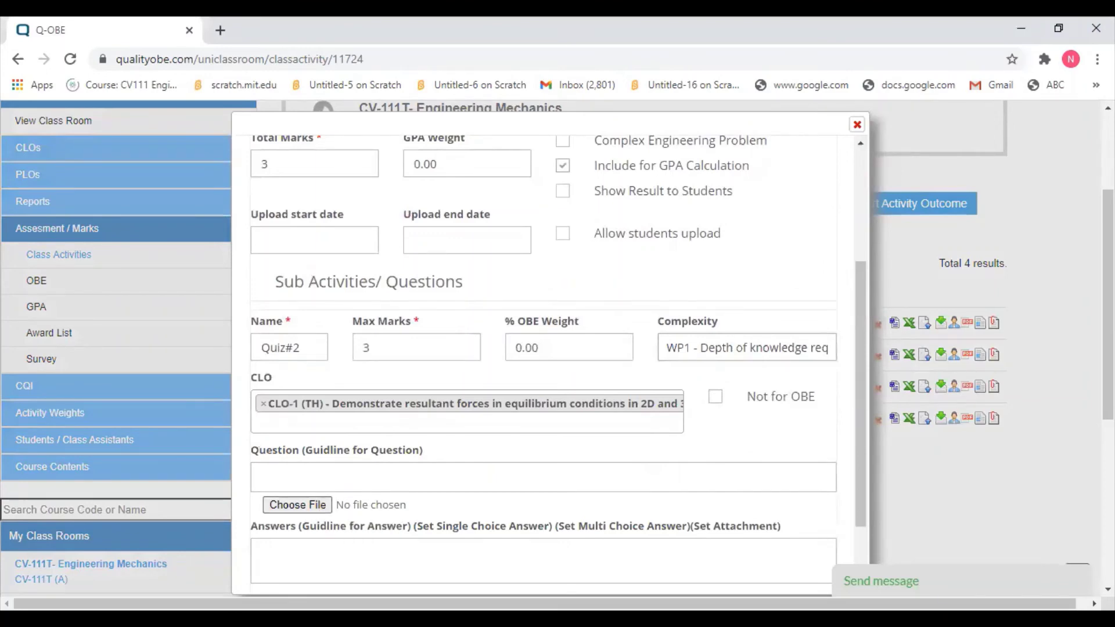
key(Escape)
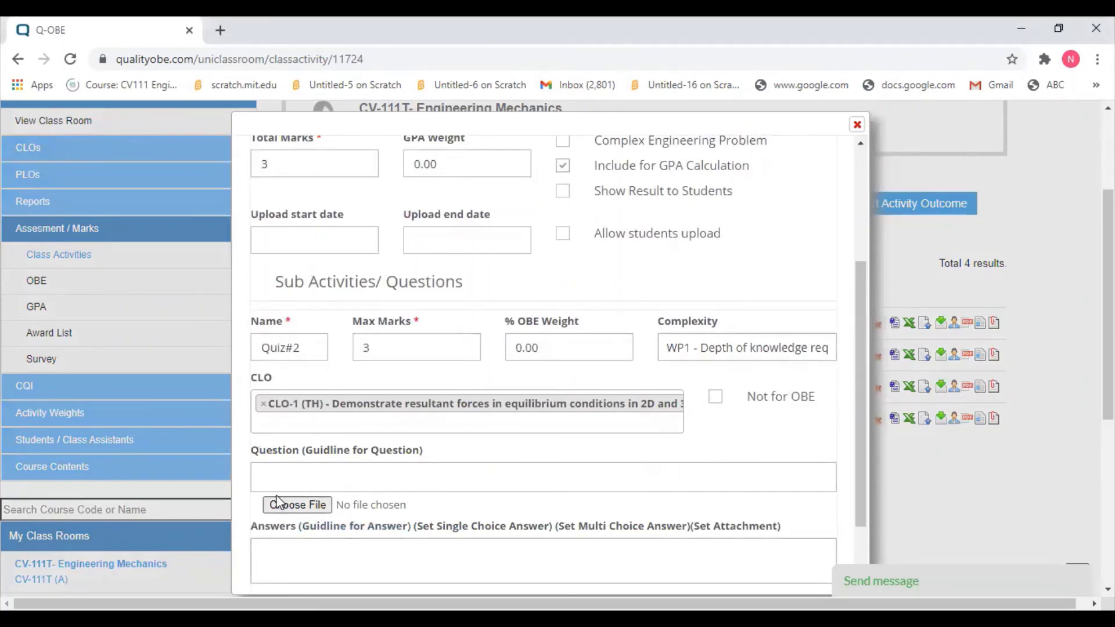
- Attach the PDF Engineering Mechanics Quiz#2 from the Desktop as the question file and save the Quiz 2 activity
click(278, 502)
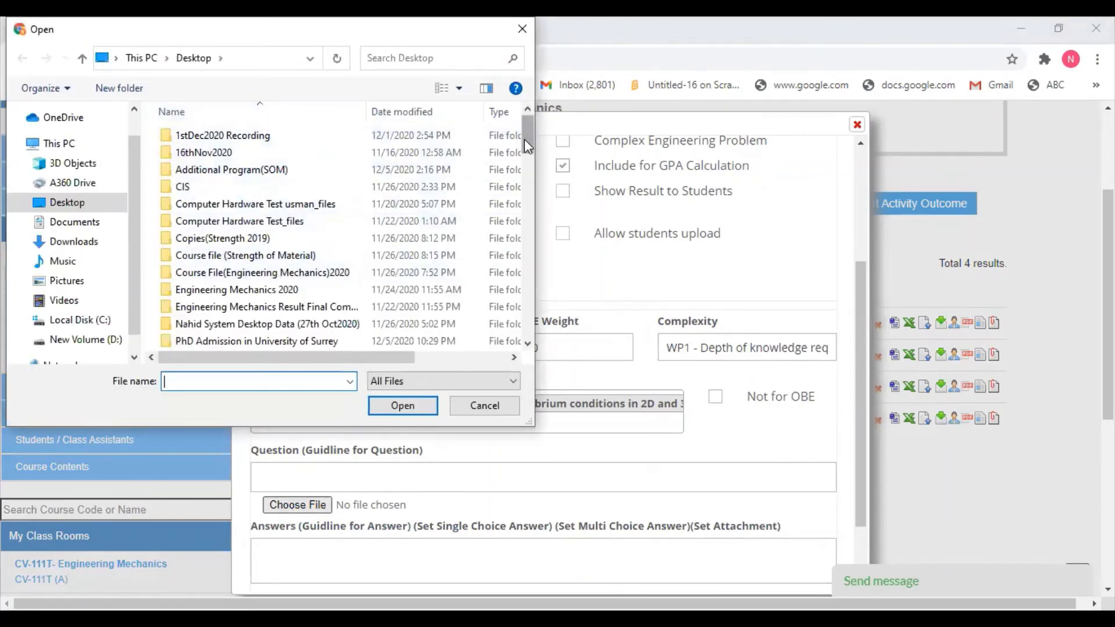
drag(524, 139, 513, 230)
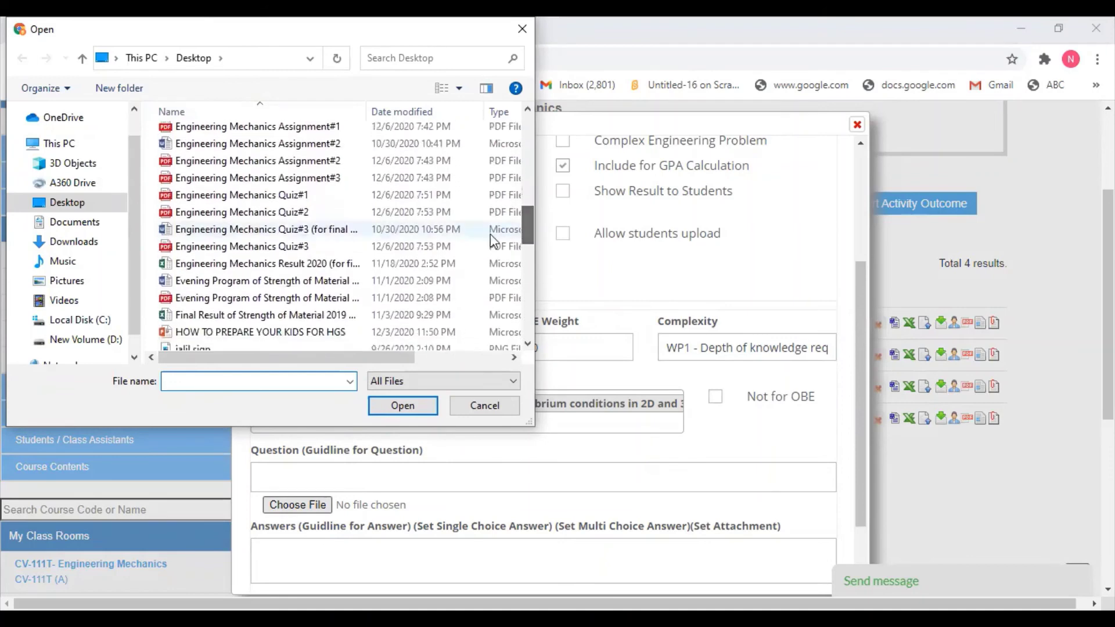
click(249, 213)
click(401, 407)
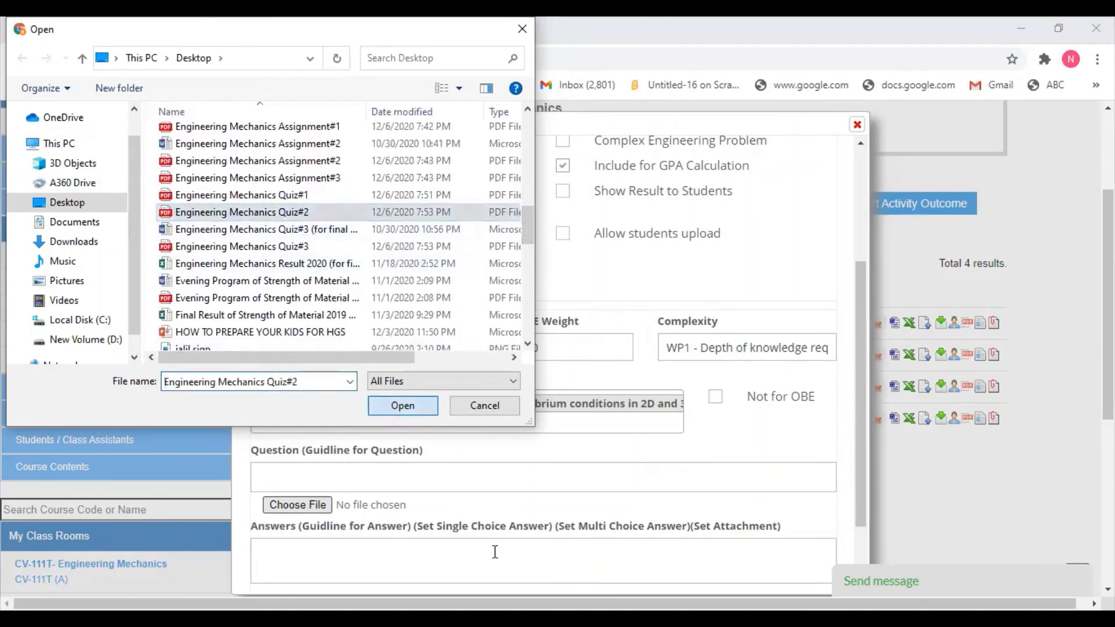
drag(854, 460, 17, 531)
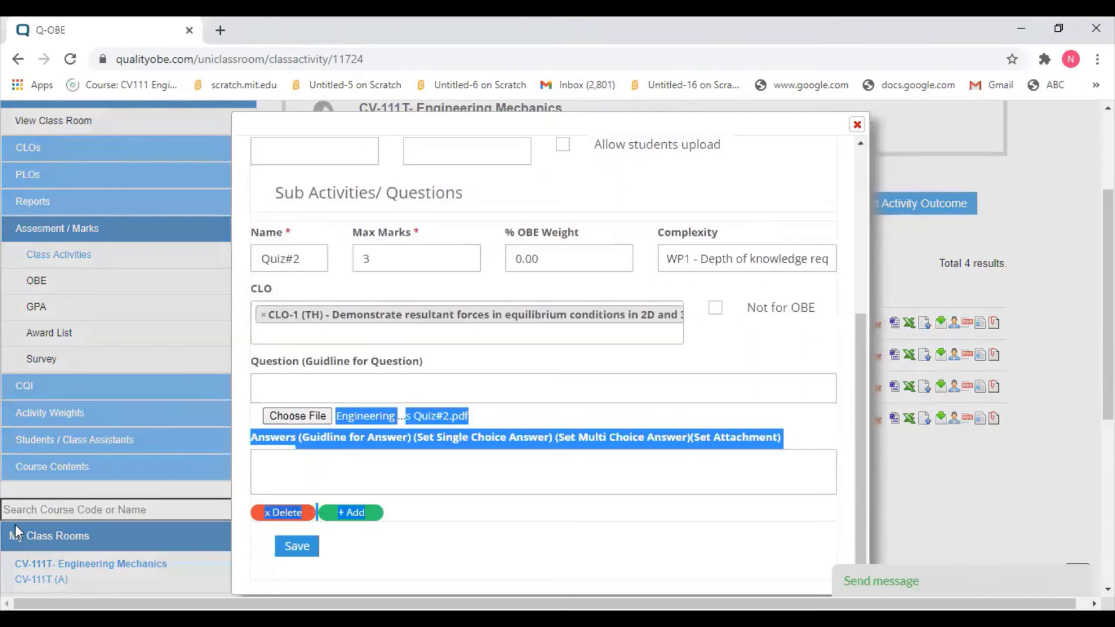
click(461, 520)
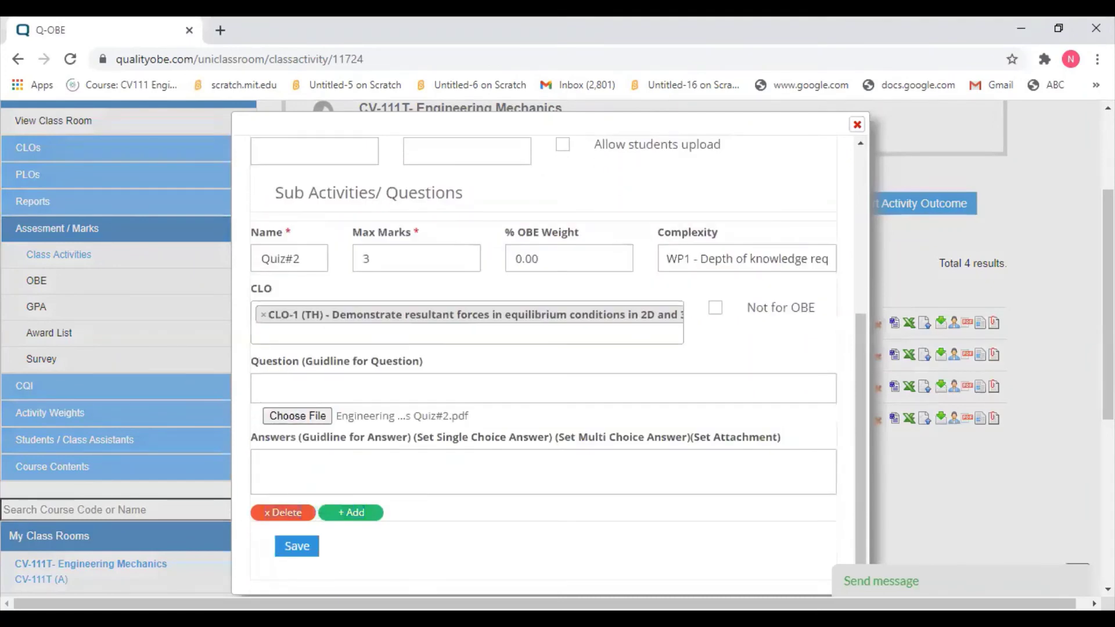
click(304, 551)
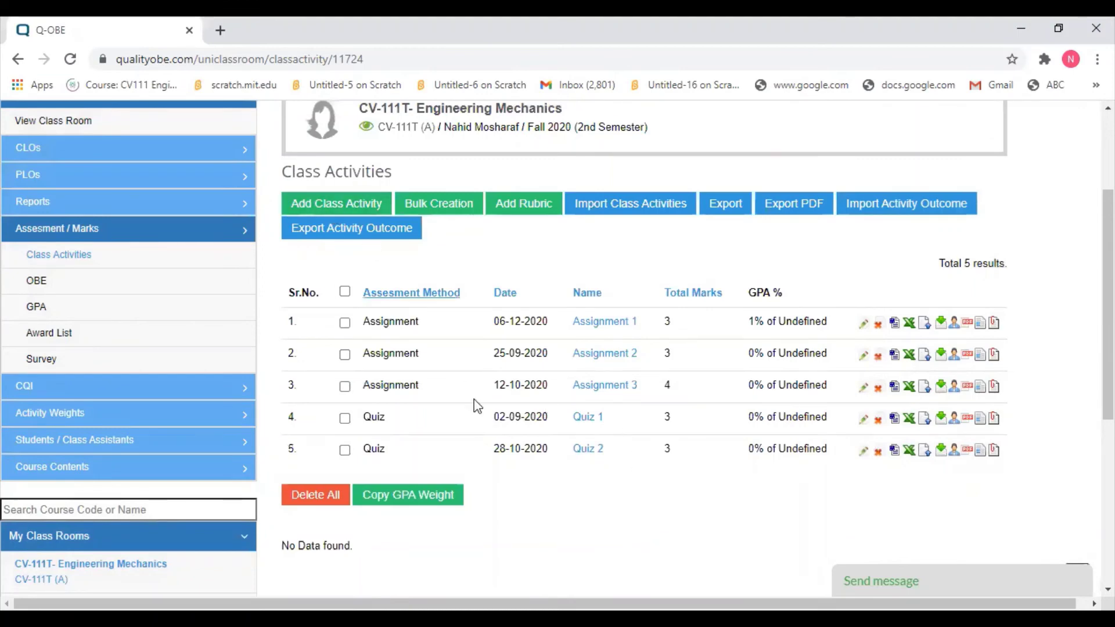
- Start a new class activity named Quiz 3 with the Quiz assessment method
click(350, 206)
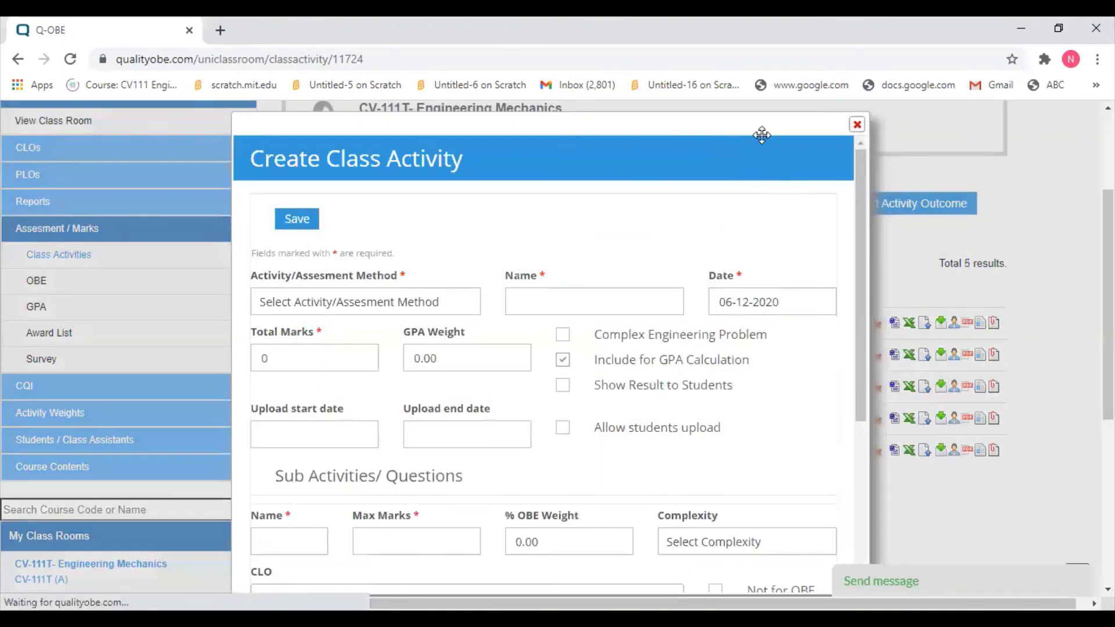
click(330, 303)
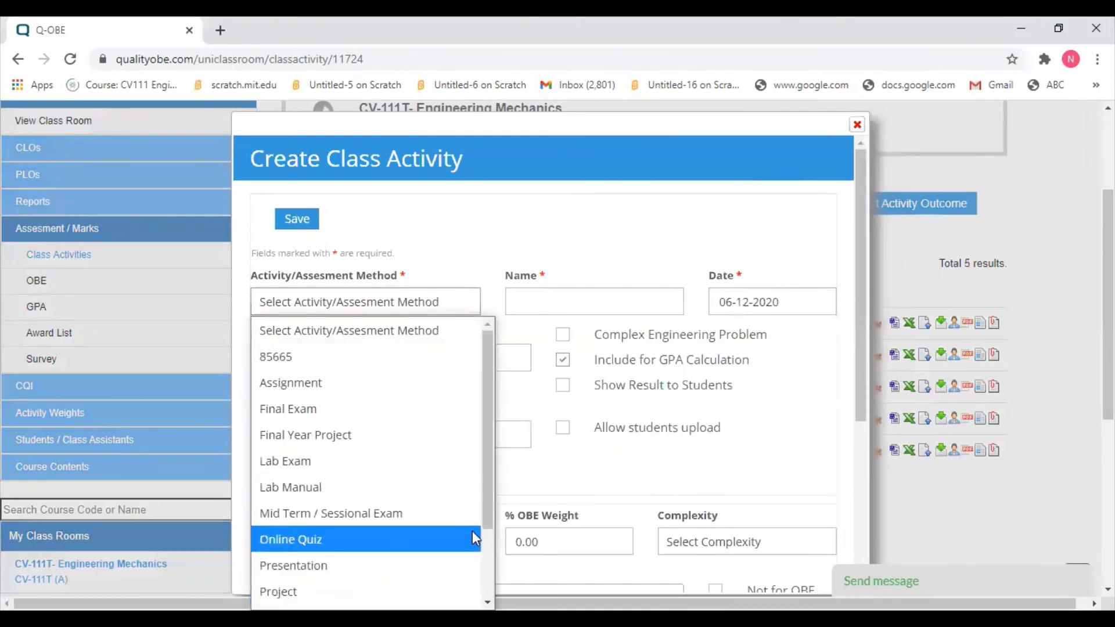
scroll(478, 555, down, 1)
scroll(478, 555, down, 1)
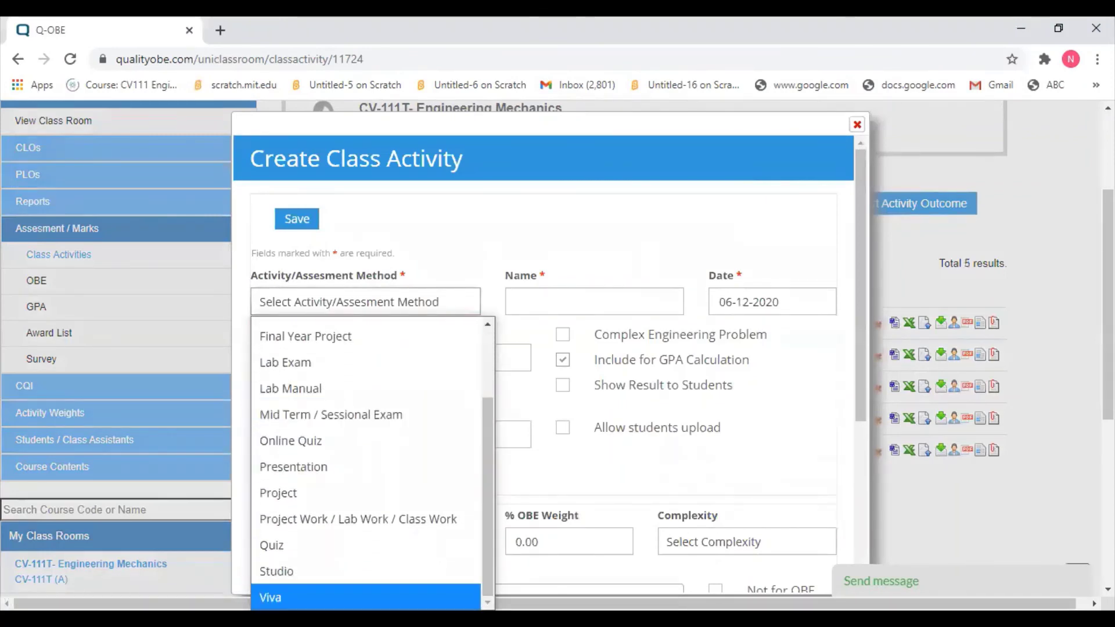
click(306, 547)
click(550, 299)
text(Quiz 3)
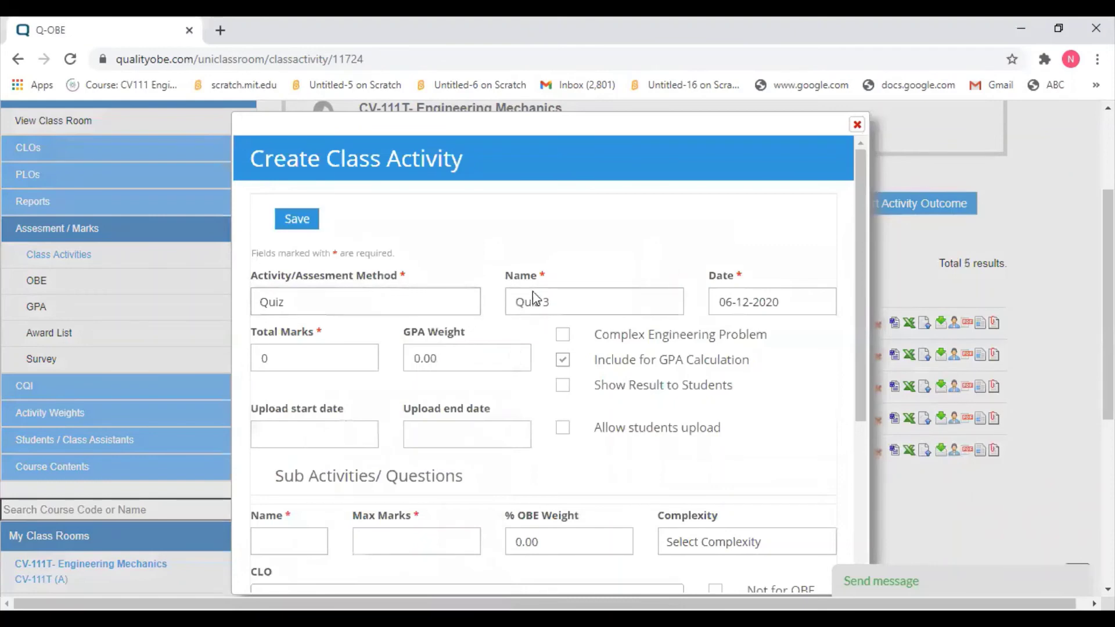
click(365, 303)
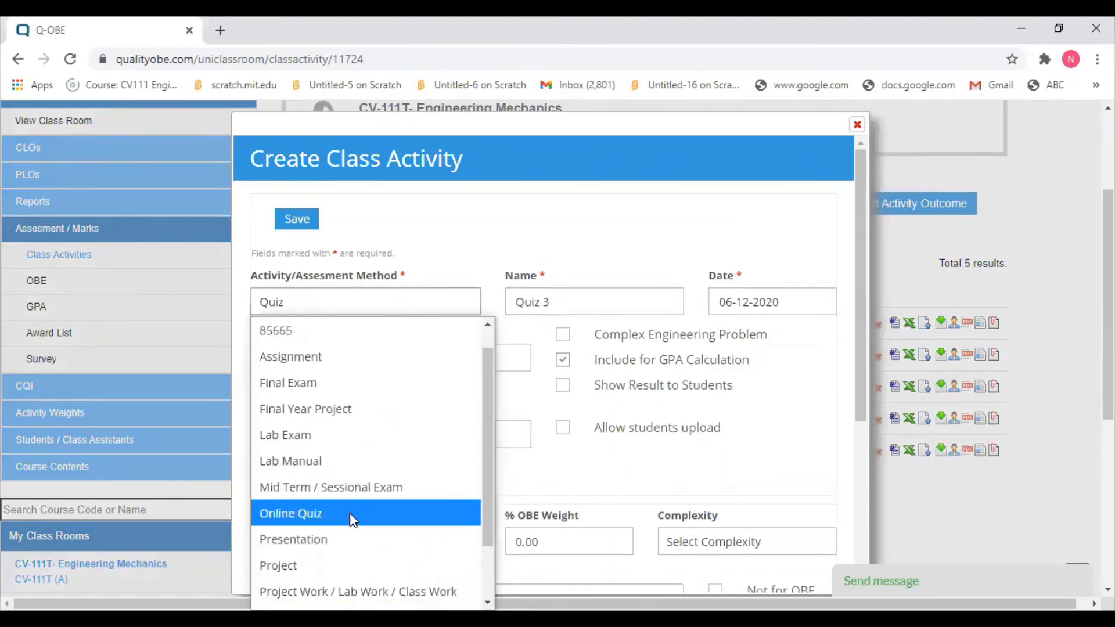
click(360, 516)
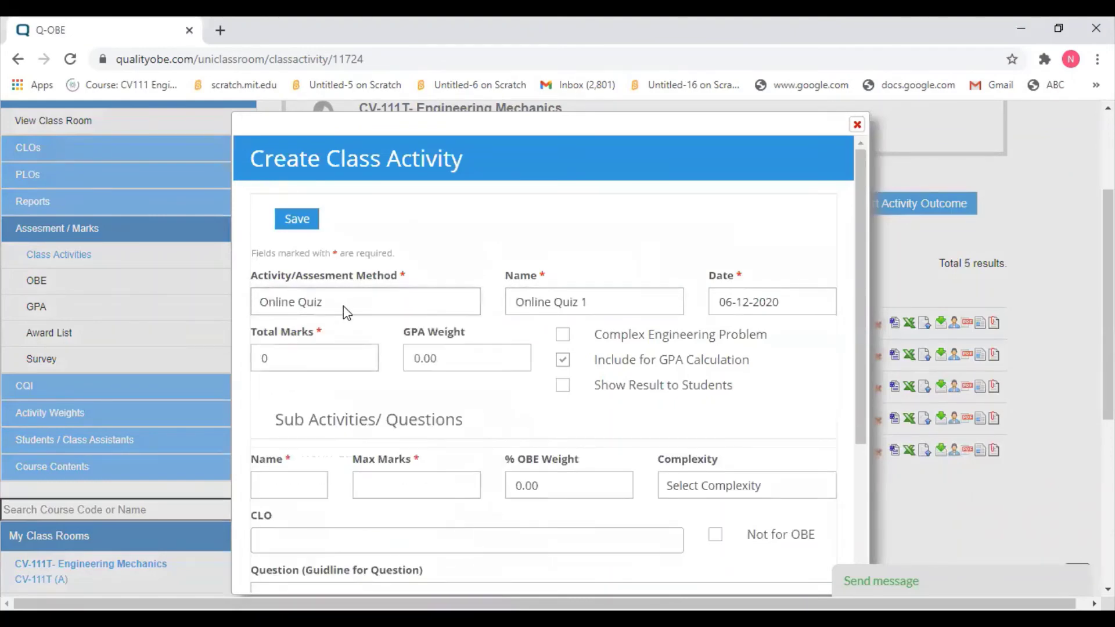
click(347, 299)
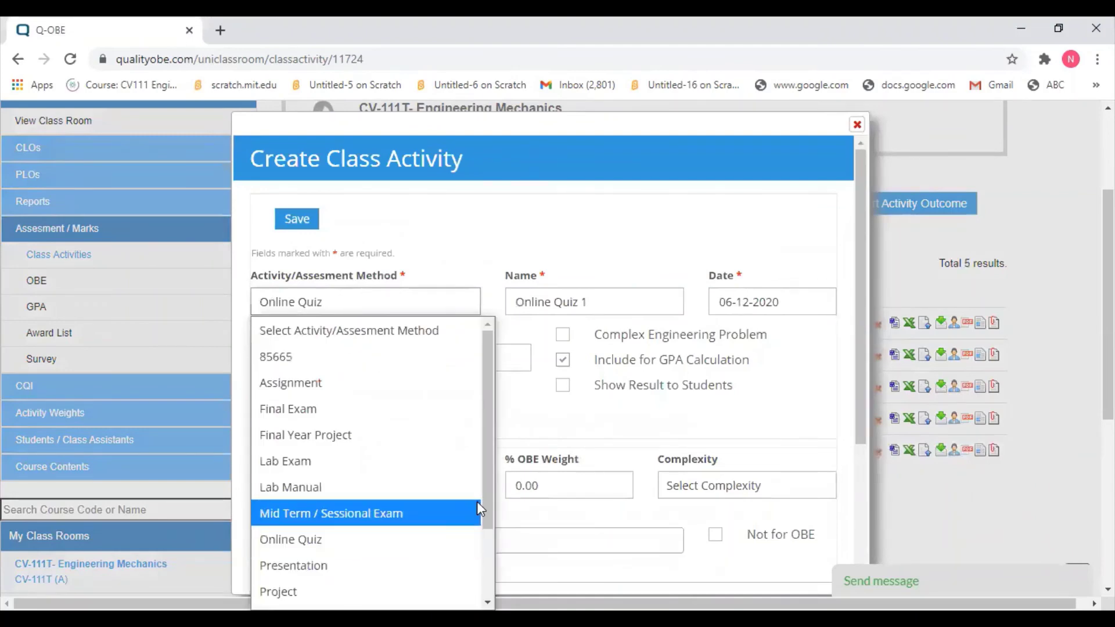
drag(486, 496, 481, 555)
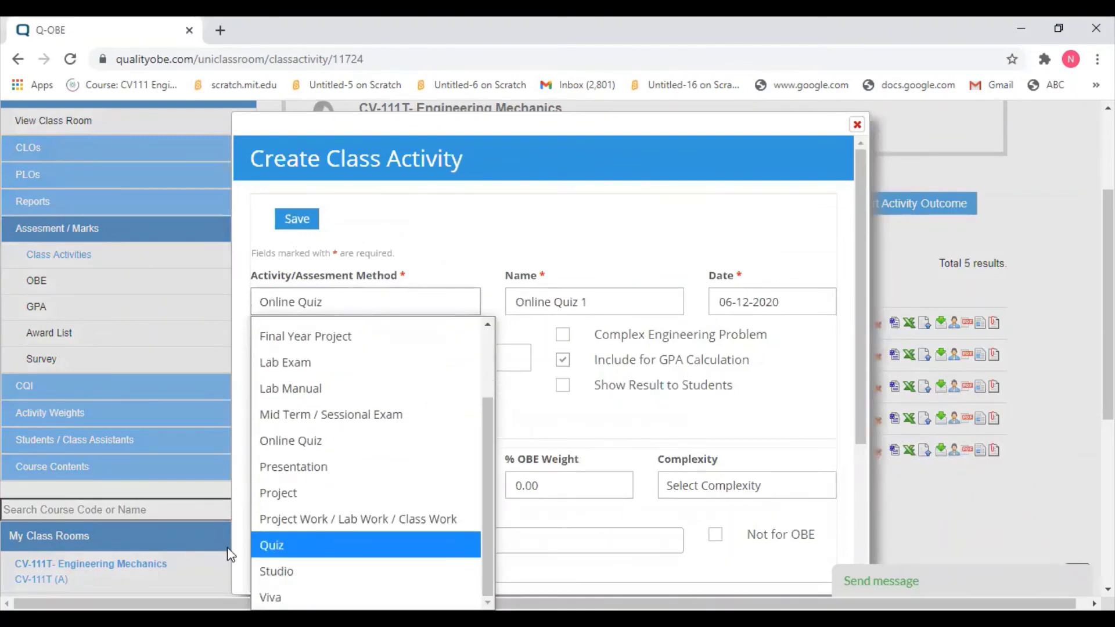
click(294, 546)
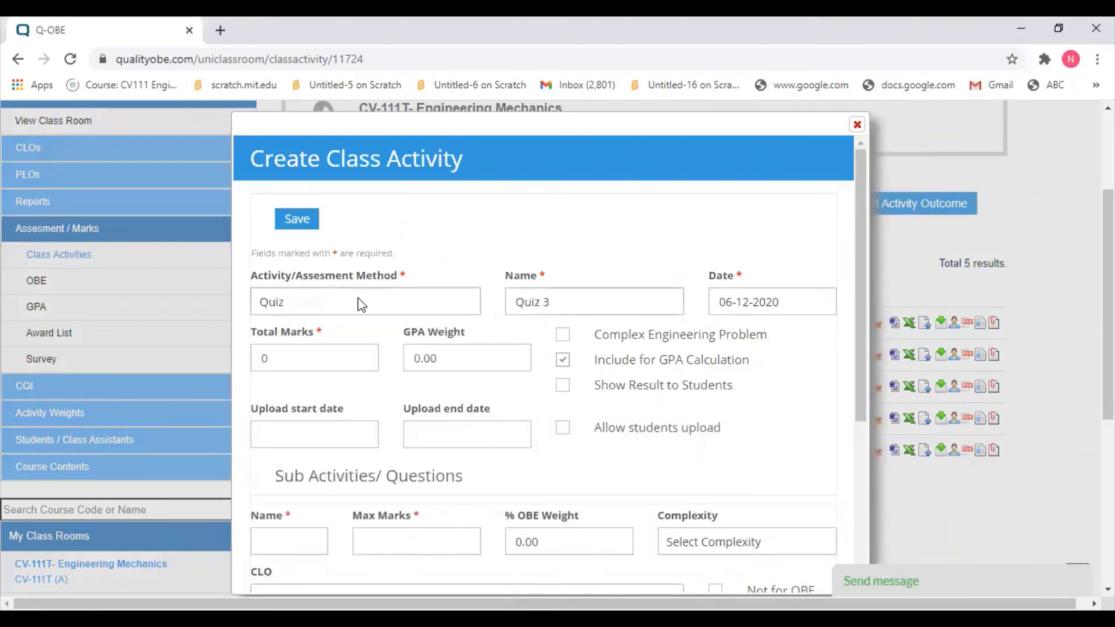
- Set the date of the Quiz 3 class activity to 25-10-2020
click(548, 303)
click(604, 618)
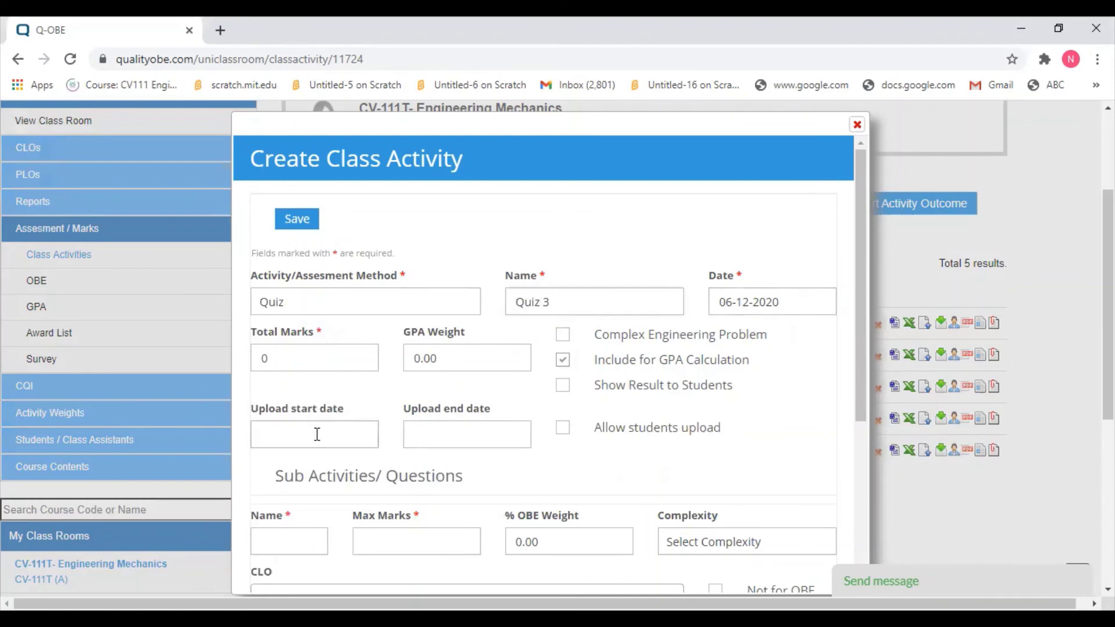
click(761, 300)
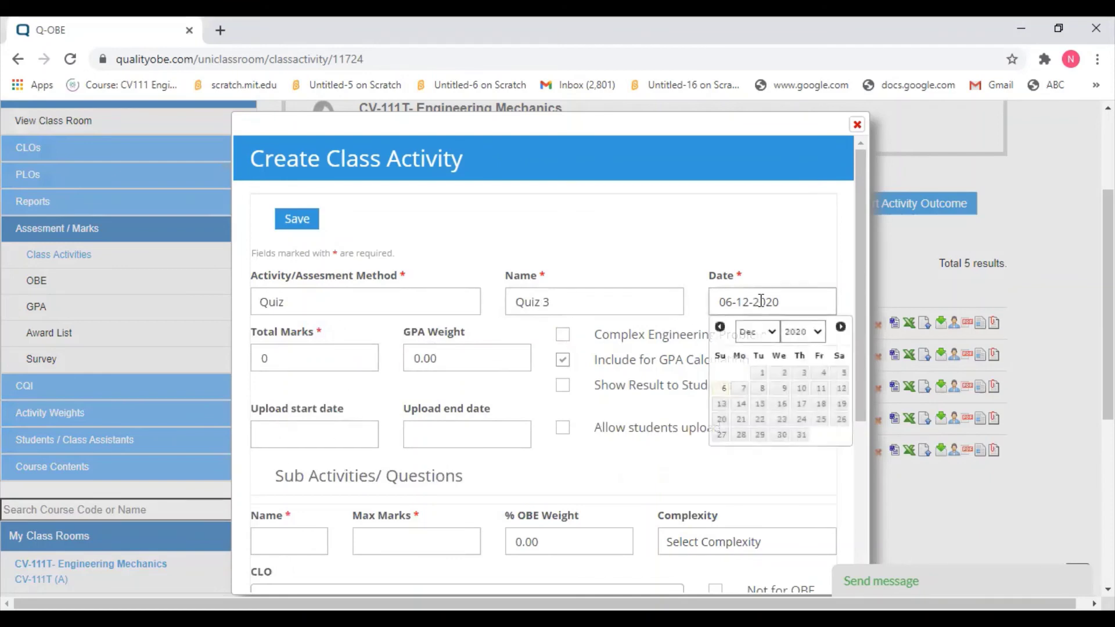
click(761, 331)
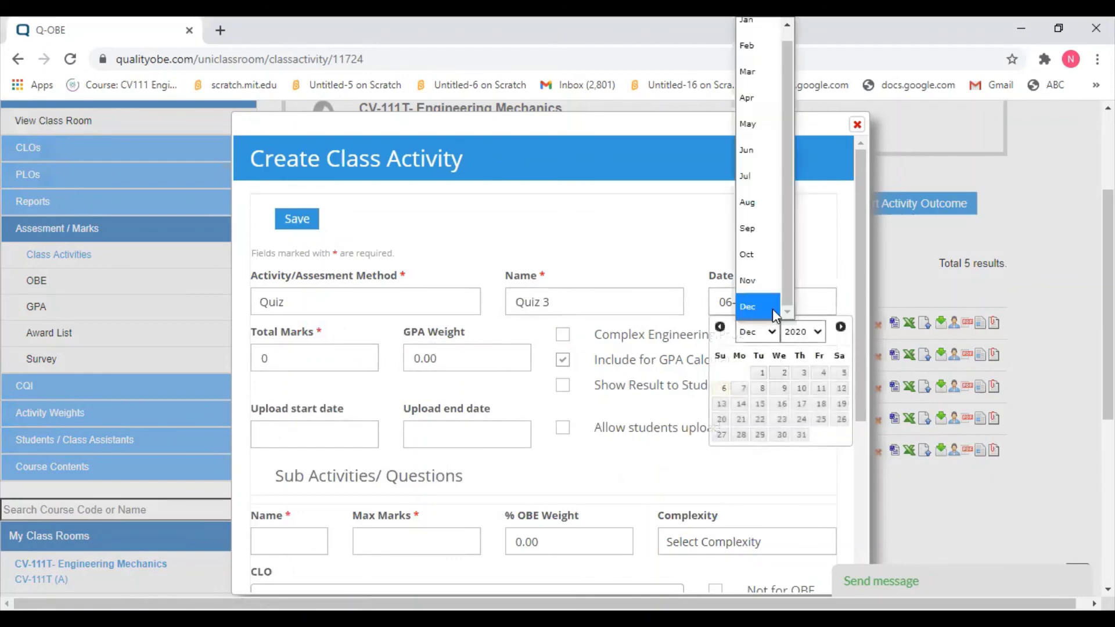
click(753, 255)
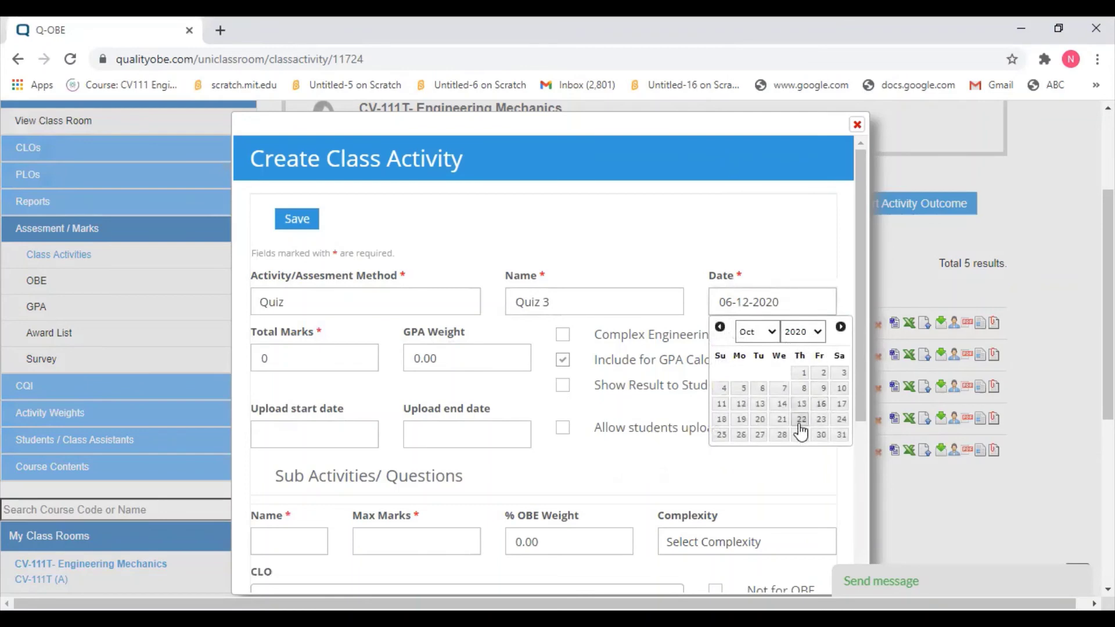
click(723, 436)
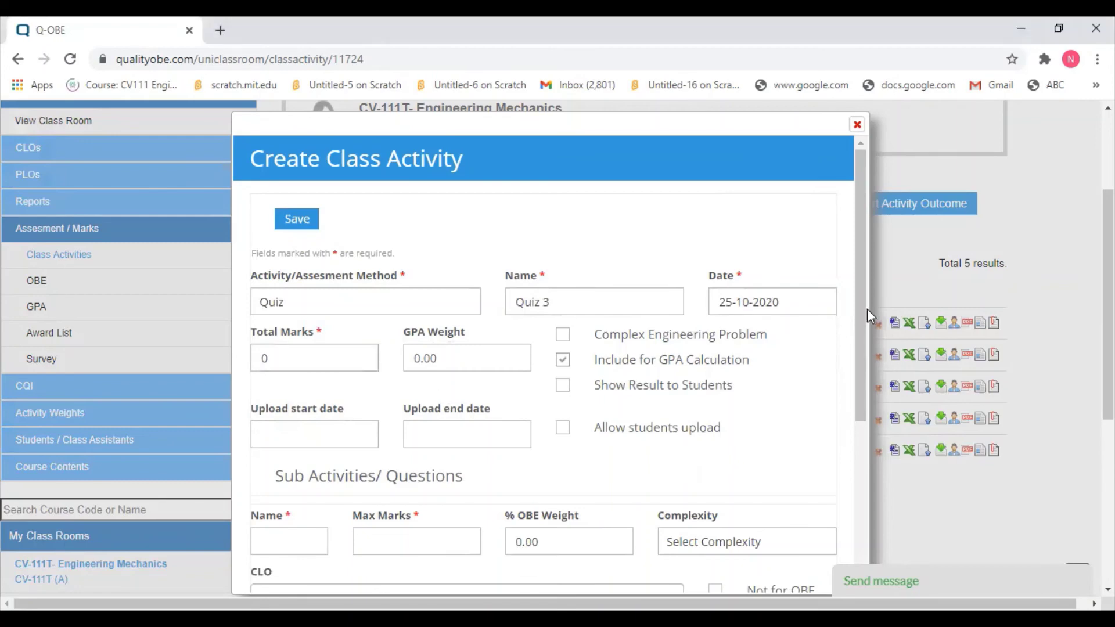
- Name the Quiz 3 sub activity Quiz#3 and set its maximum marks to 4
scroll(859, 318, down, 2)
scroll(848, 428, down, 2)
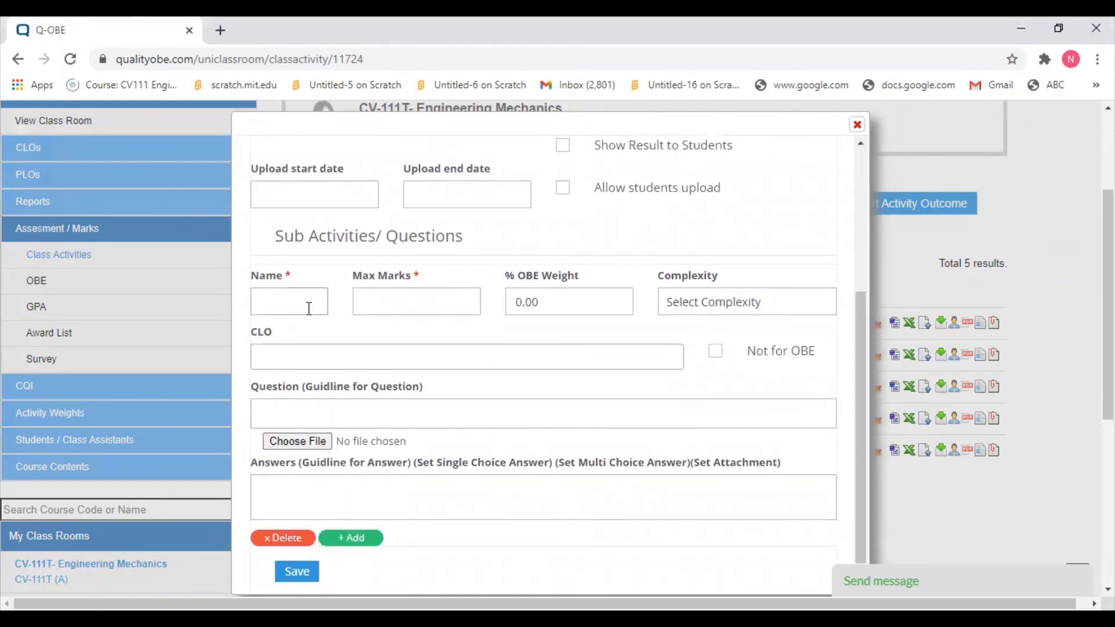
text(Quiz#3)
click(365, 299)
text(4)
- Map the Quiz#3 sub activity to CLO-2 (TH) and set its complexity to WP1 - Depth of knowledge required
click(360, 360)
click(348, 433)
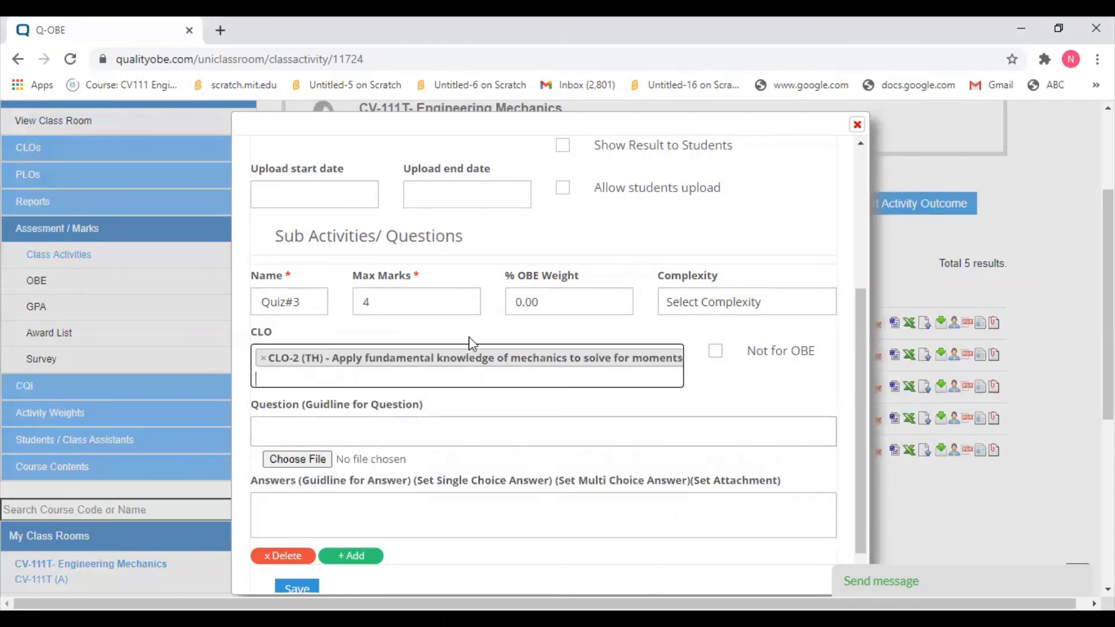
click(722, 305)
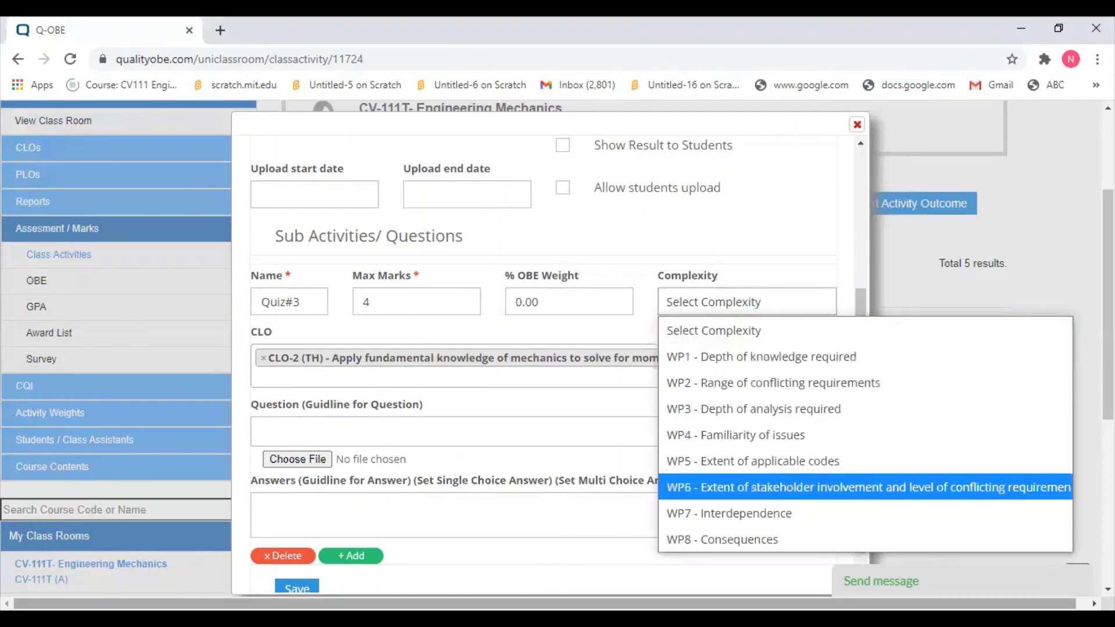
click(550, 618)
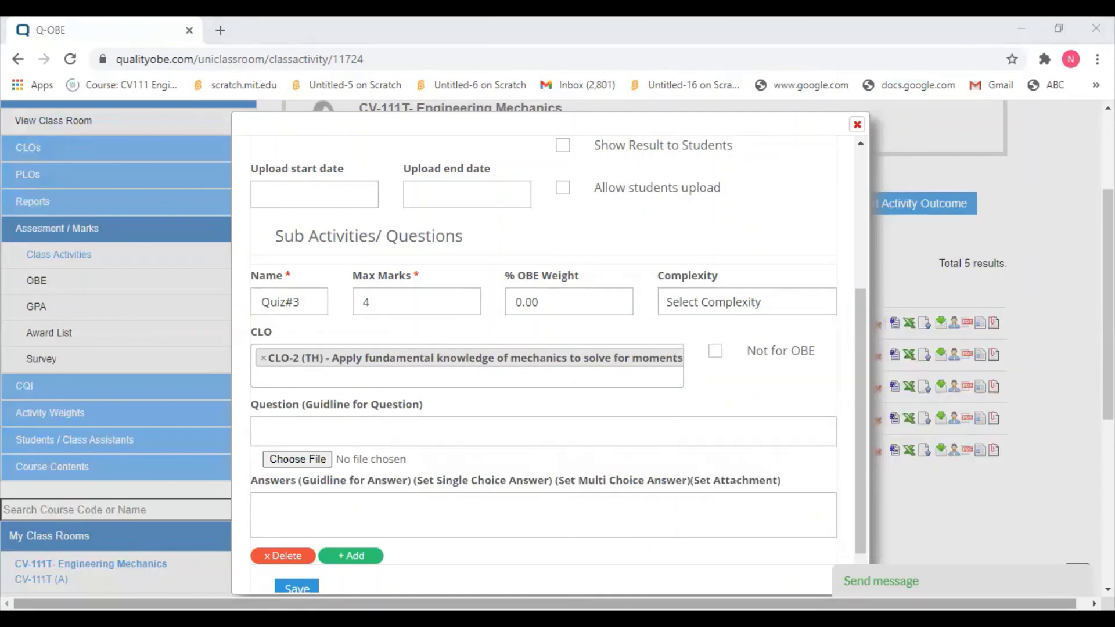
click(748, 303)
click(717, 357)
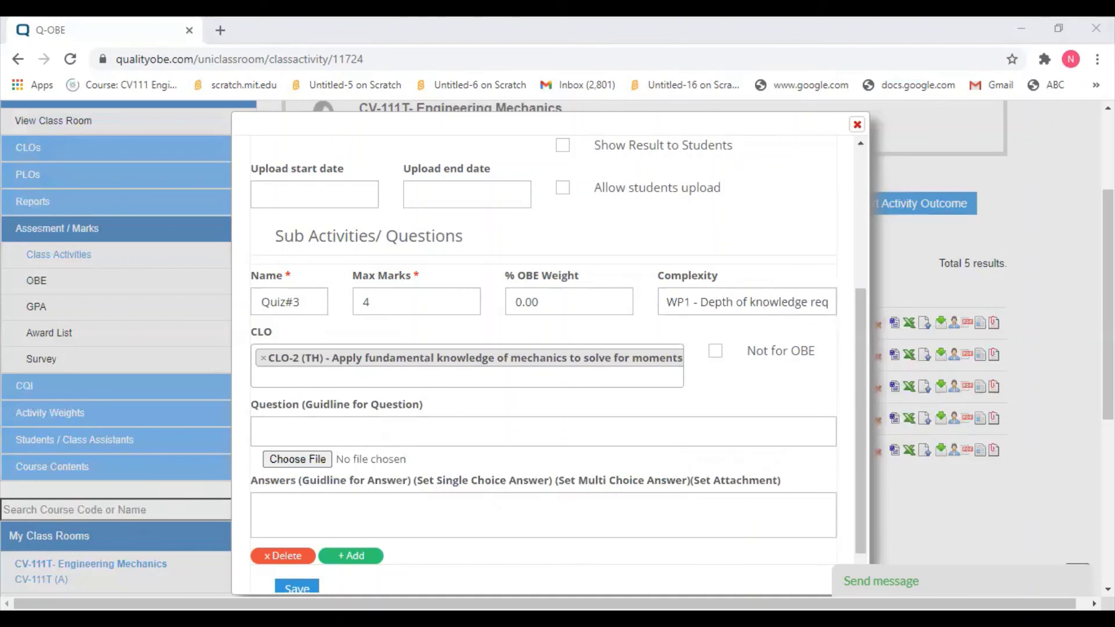
- Attach the PDF file Engineering Mechanics Quiz#3 as the Quiz#3 question and save the class activity
click(295, 468)
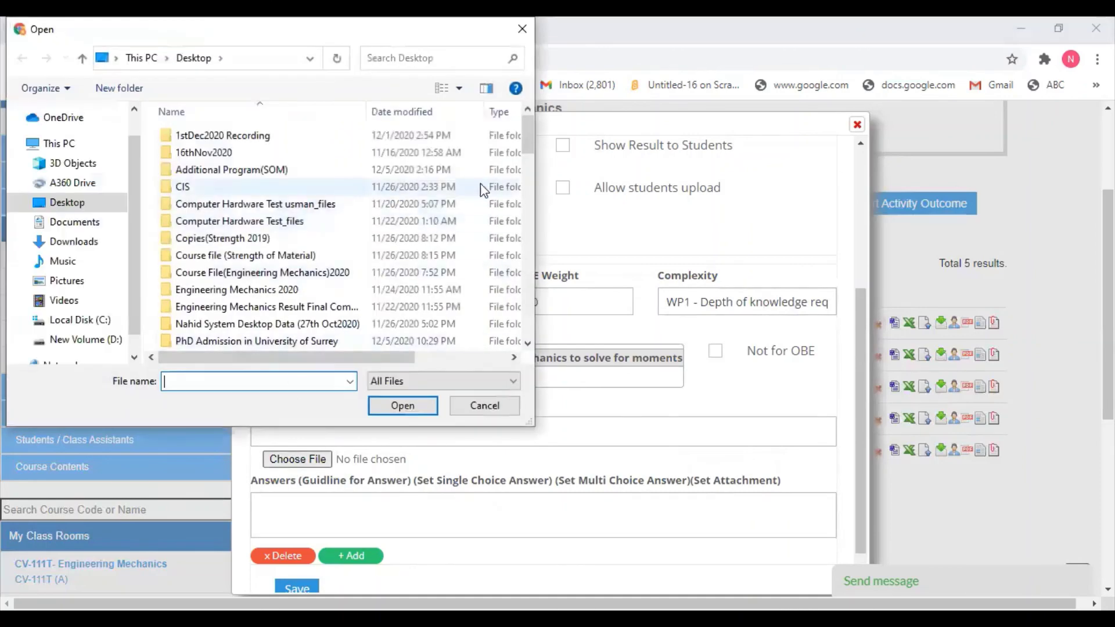
drag(525, 142, 527, 213)
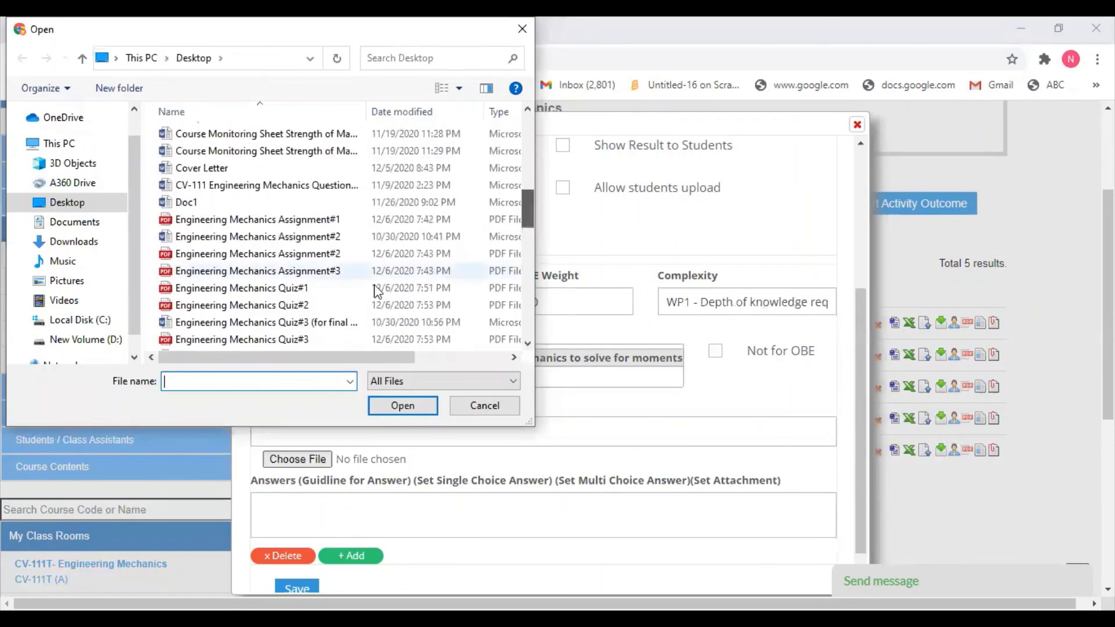
click(254, 339)
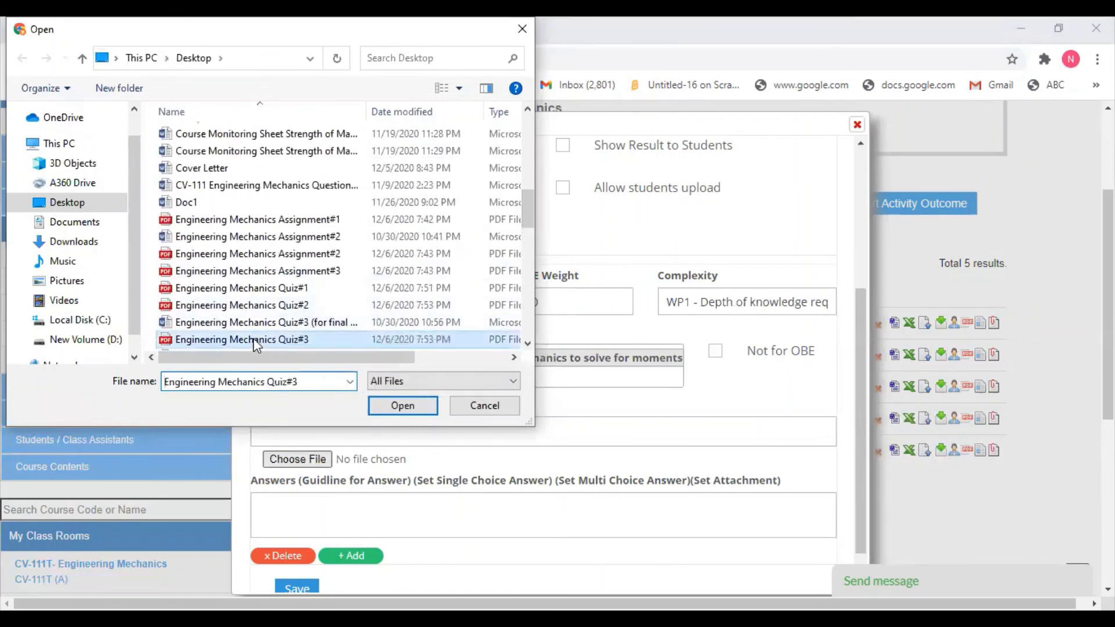
double_click(253, 339)
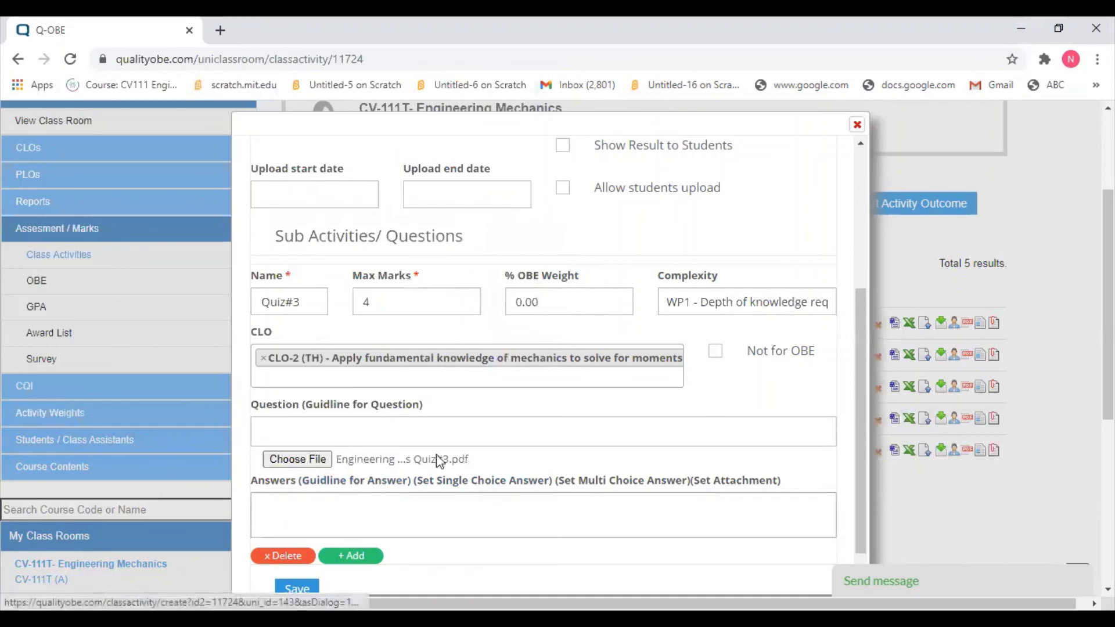
scroll(853, 448, down, 1)
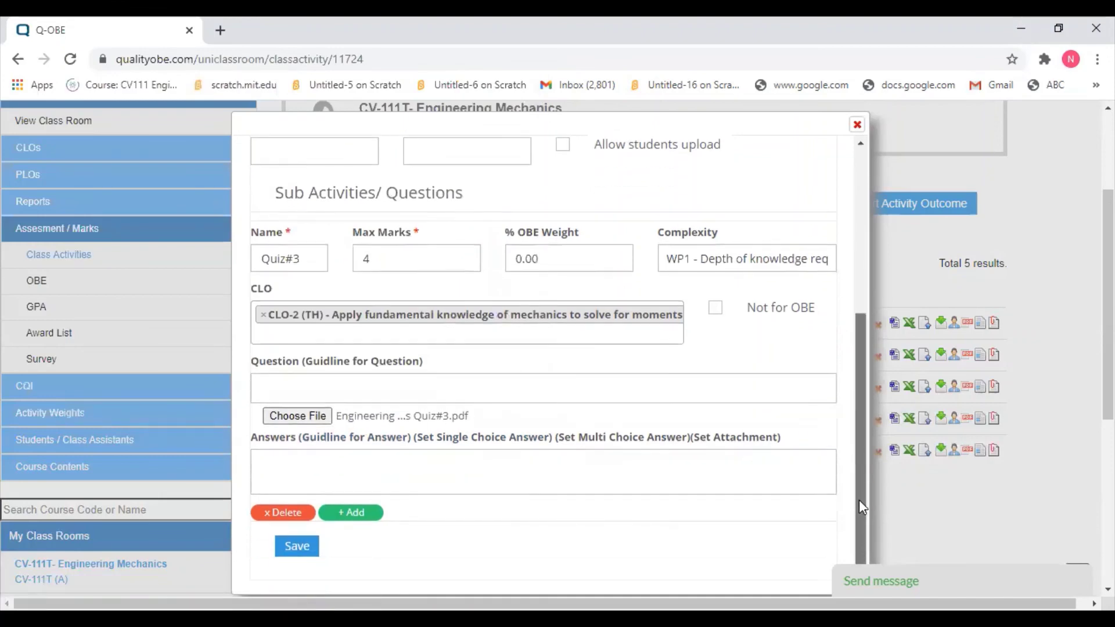
click(309, 551)
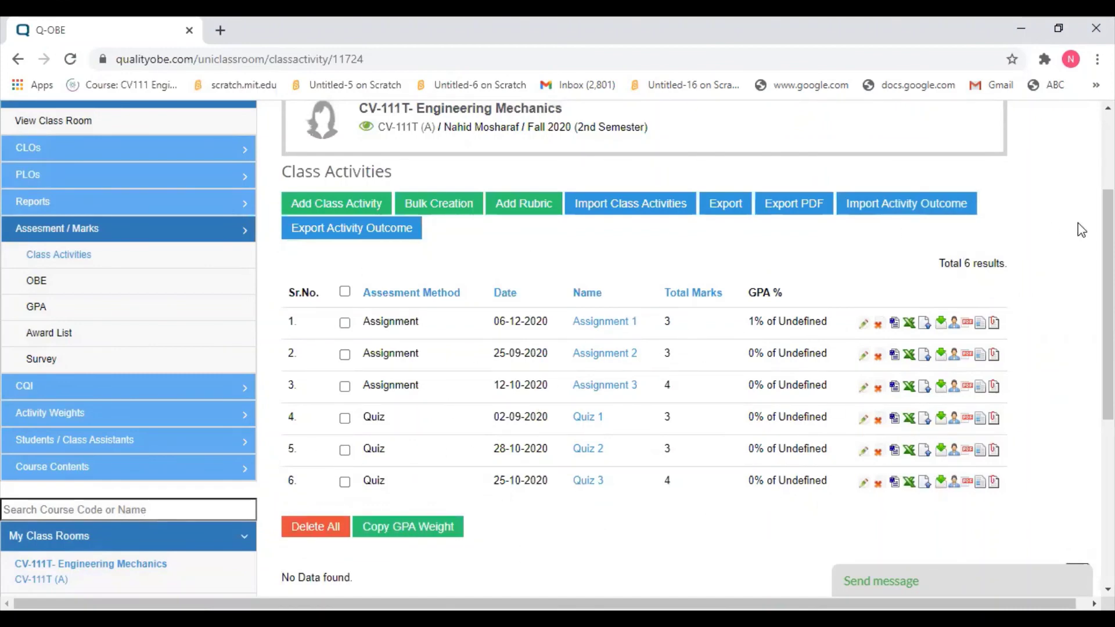
scroll(1107, 302, down, 1)
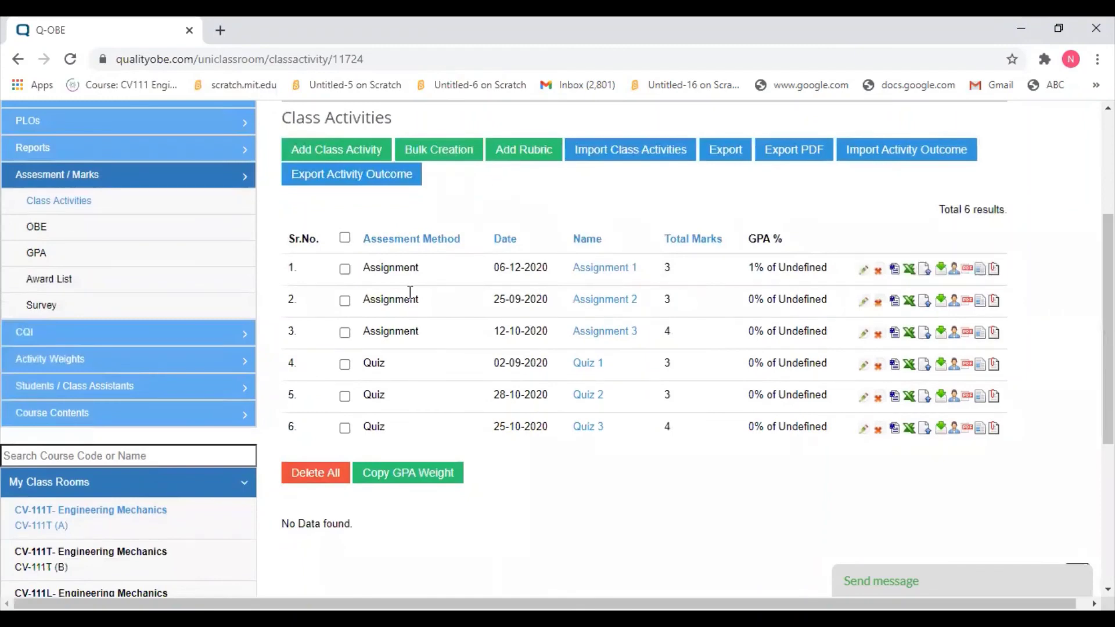